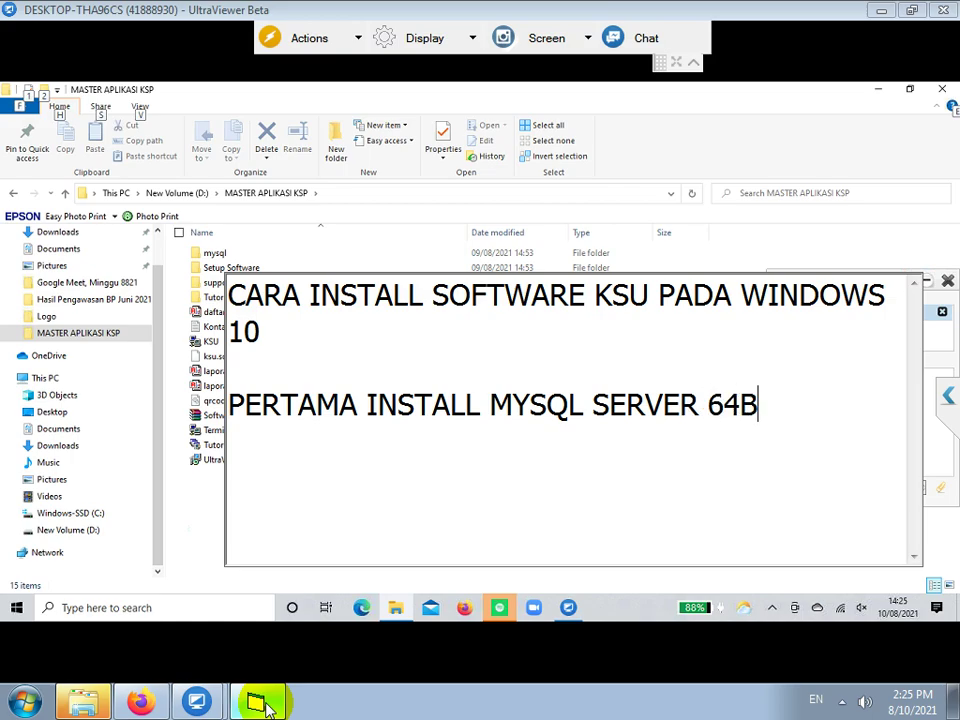
# - Add the title 'CARA INSTALL SOFTWARE KSU PADA WINDOWS 10' and the line 'PERTAMA INSTALL MYSQL SERVER 64BIT' to the note
pyautogui.click(17, 607)
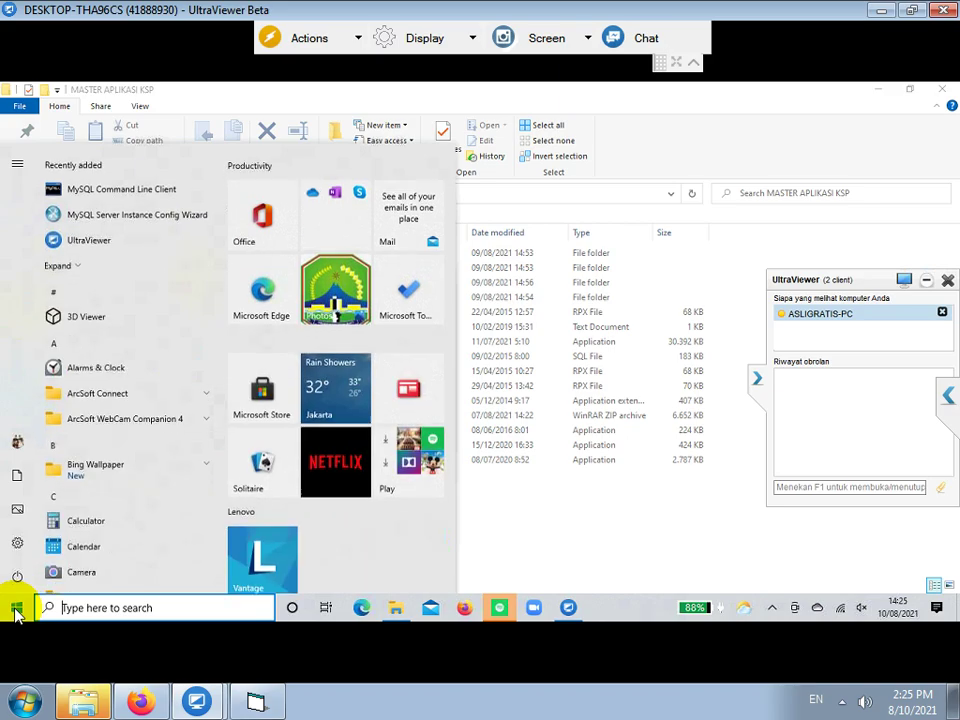
# - Launch the MySQL Server Instance Config Wizard from the Start menu MySQL group and reach its maintenance page
pyautogui.scroll(-6, 90, 440)
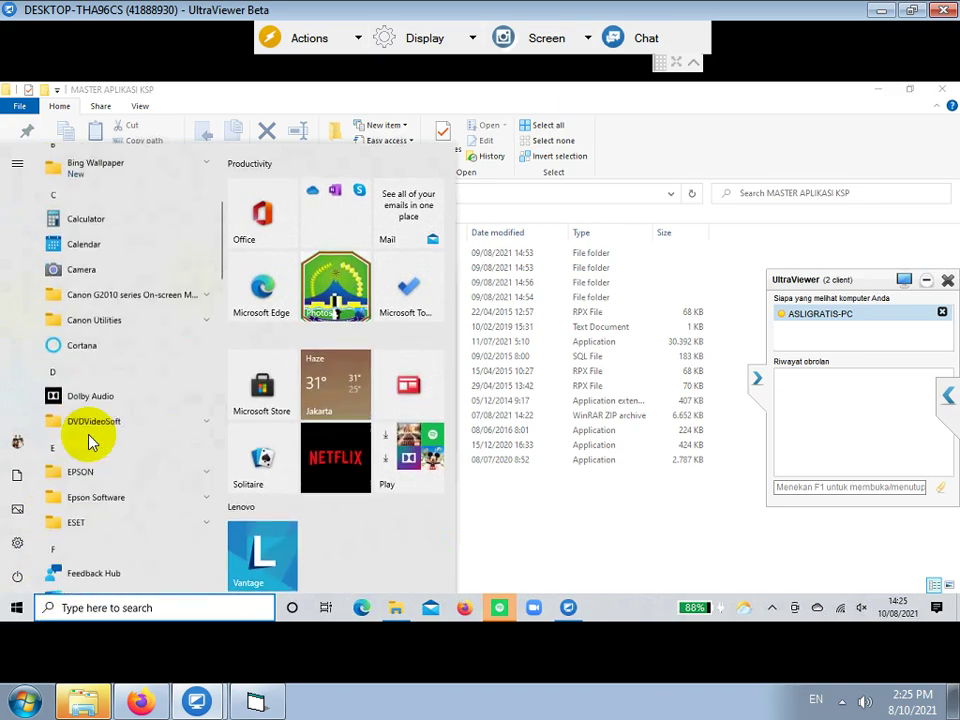
pyautogui.scroll(-10, 90, 440)
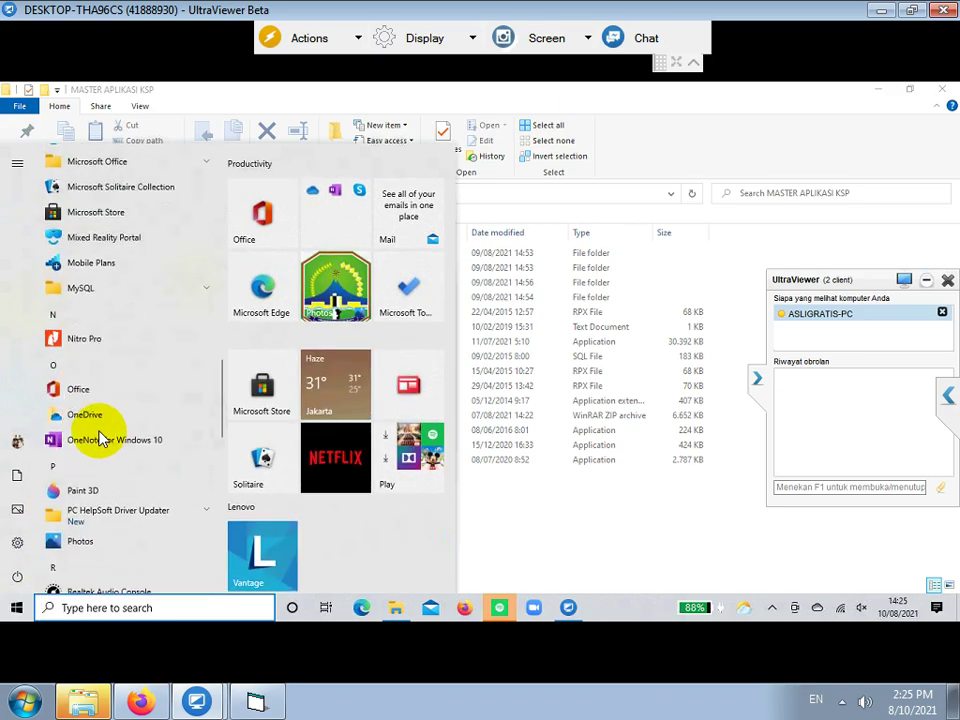
pyautogui.click(82, 290)
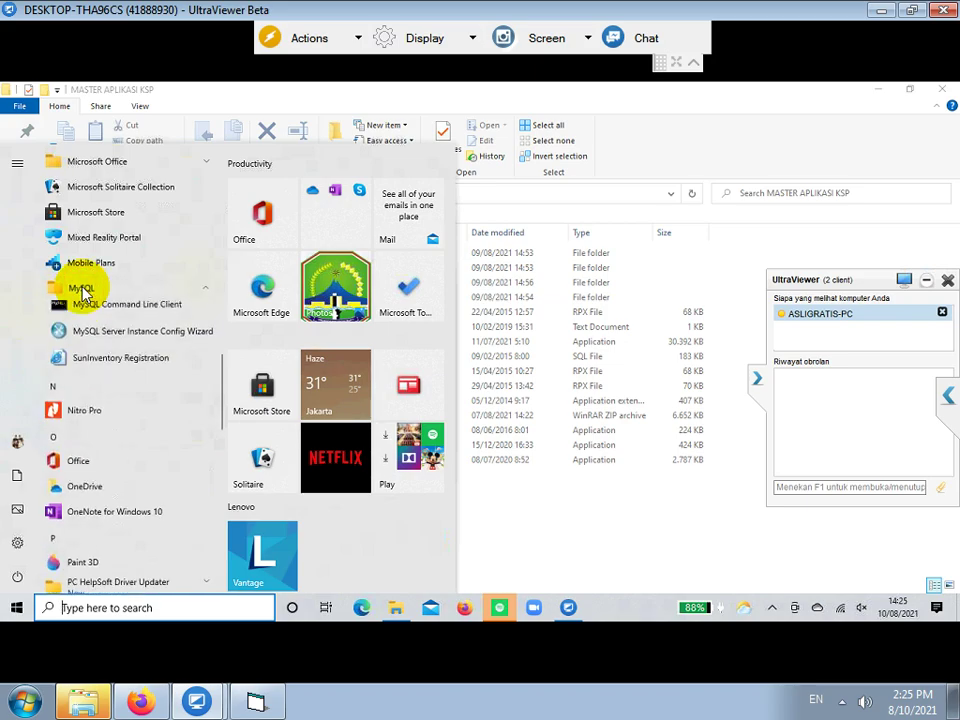
pyautogui.click(110, 340)
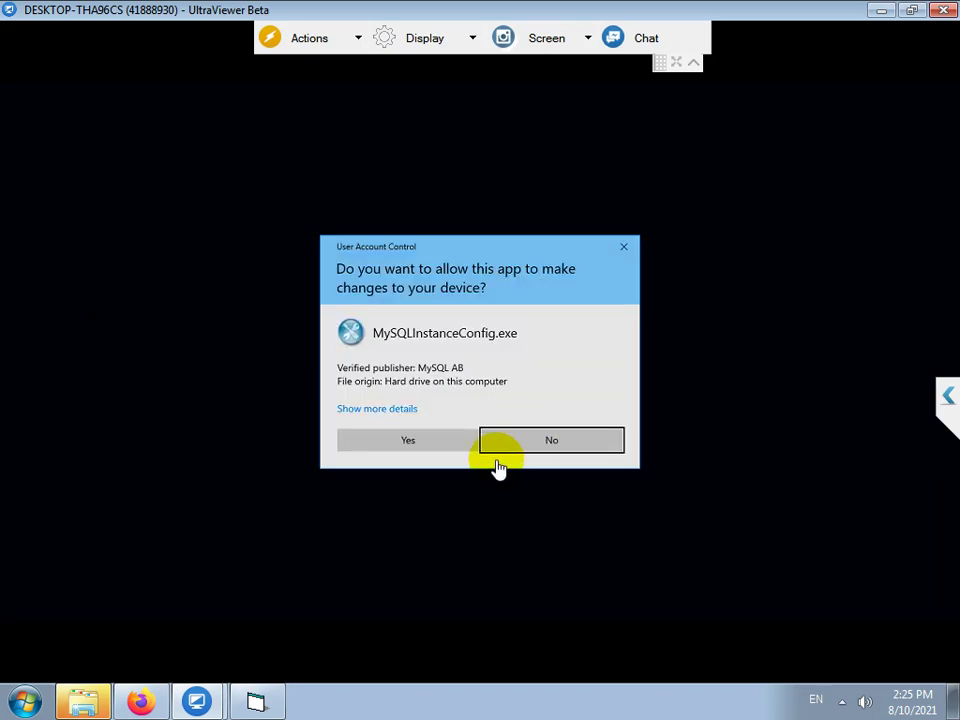
pyautogui.click(453, 440)
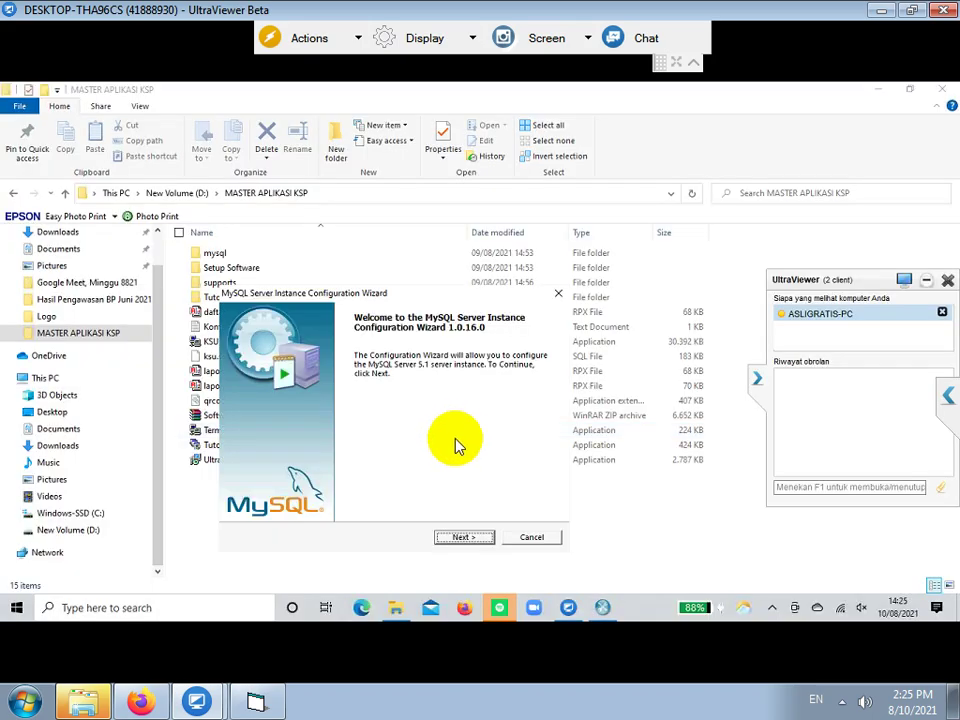
pyautogui.click(458, 536)
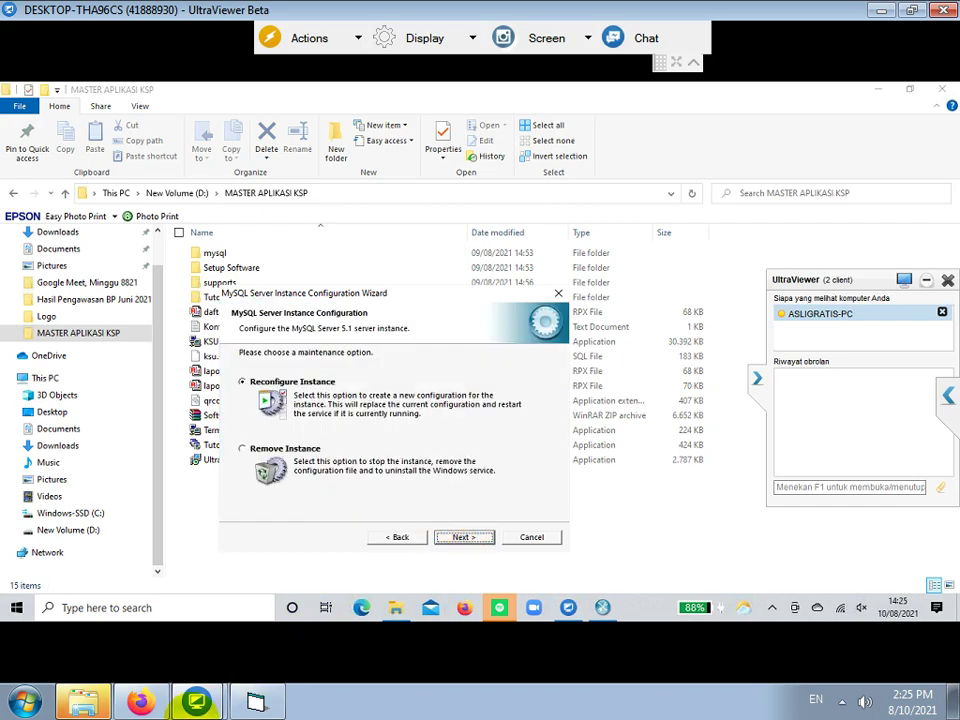
pyautogui.click(255, 700)
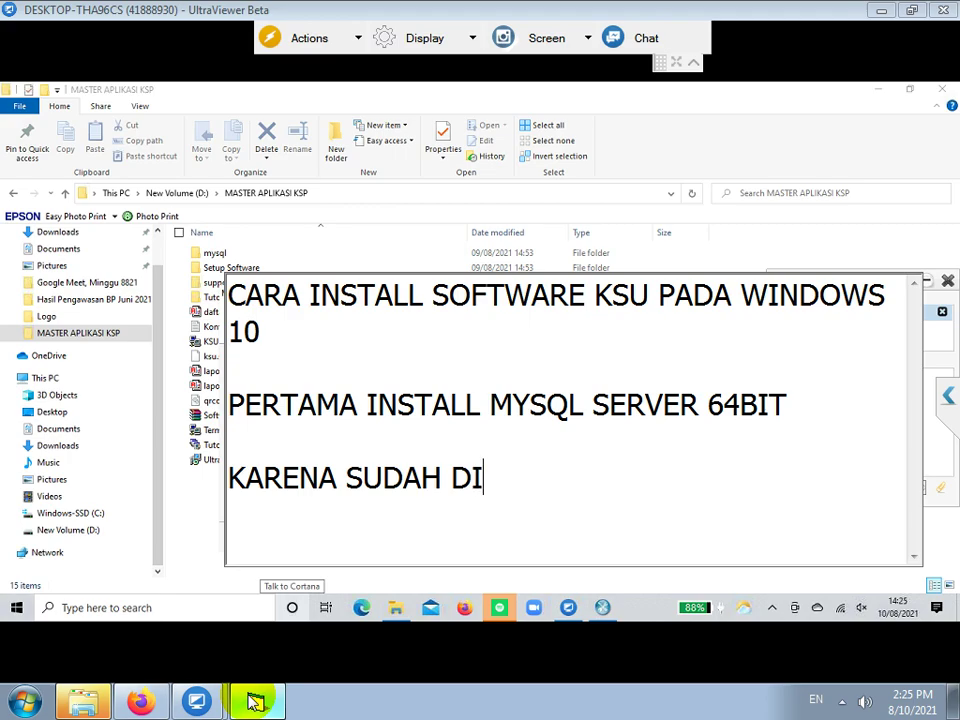
# - Add the note line 'PERTAMA REMOVE INSTANCE TERLEBIH DAHULU' about MySQL
pyautogui.write('MYSQL, MAKA PERLU DIINSTAL')
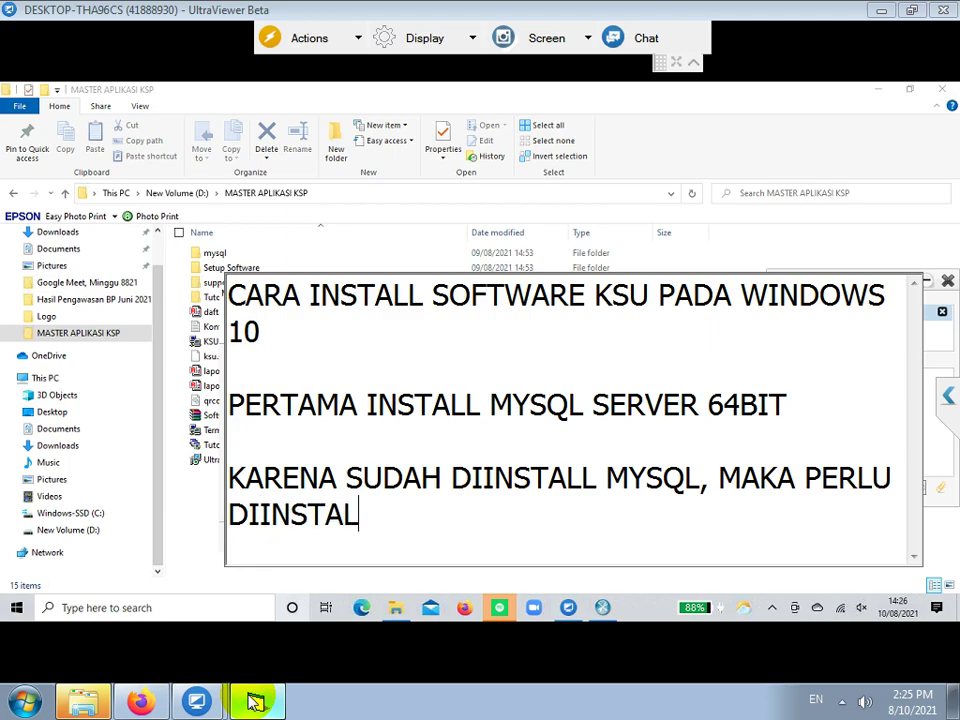
pyautogui.write('RTAMA REMOVE SE')
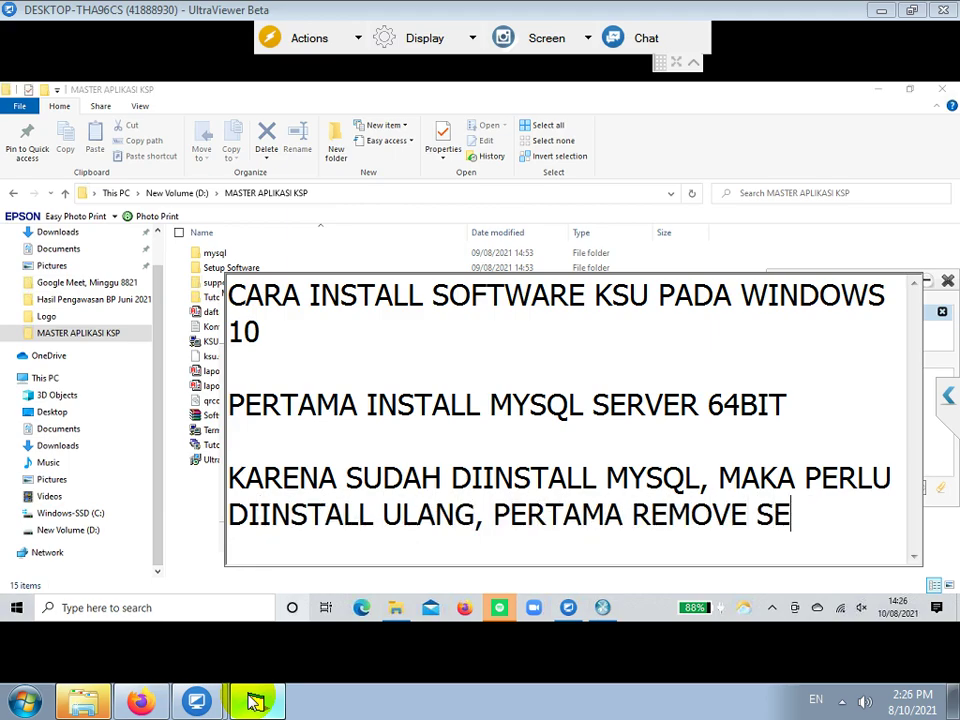
pyautogui.press('BackSpace')
pyautogui.press('BackSpace')
pyautogui.write('INSTANCE TE')
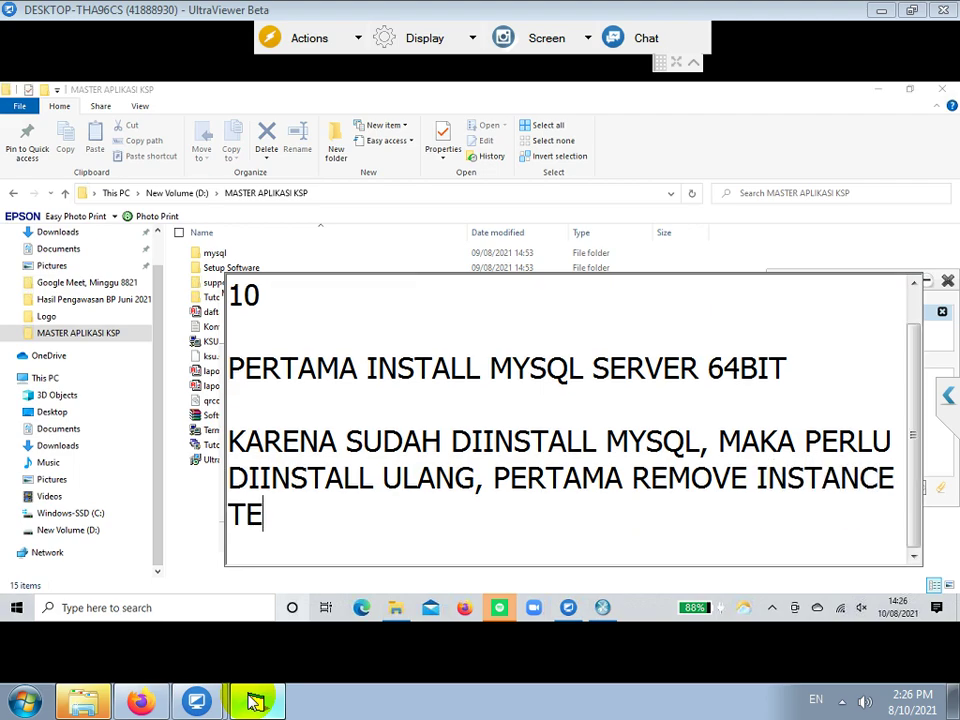
pyautogui.write('RLEBIH DAHULU')
pyautogui.press('Return')
pyautogui.press('Return')
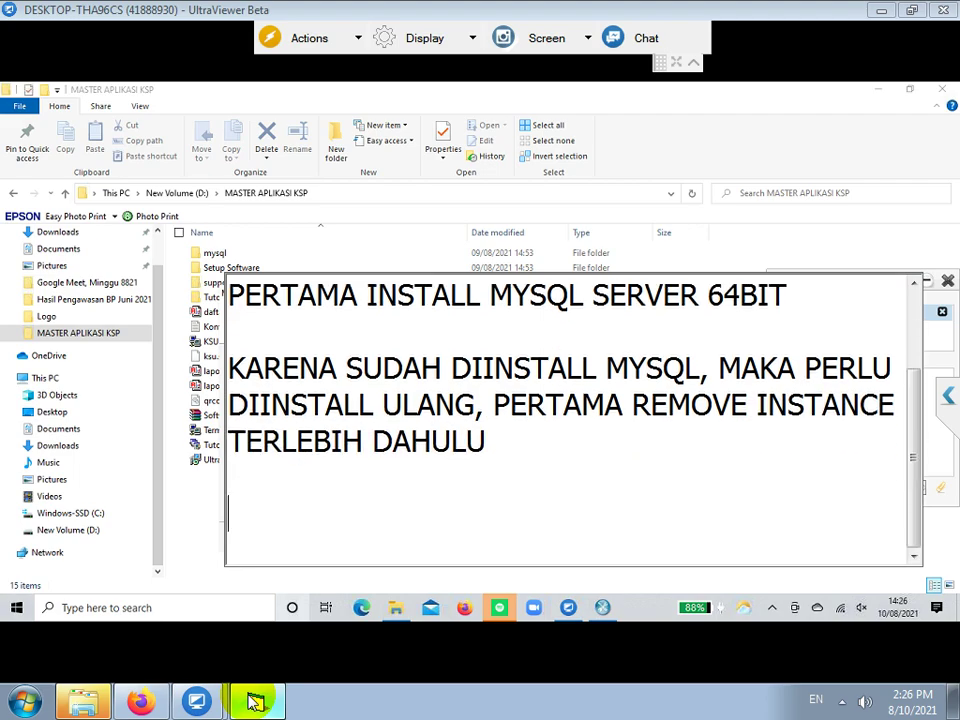
# - Choose Remove Instance in the config wizard, execute the removal and finish
pyautogui.click(600, 605)
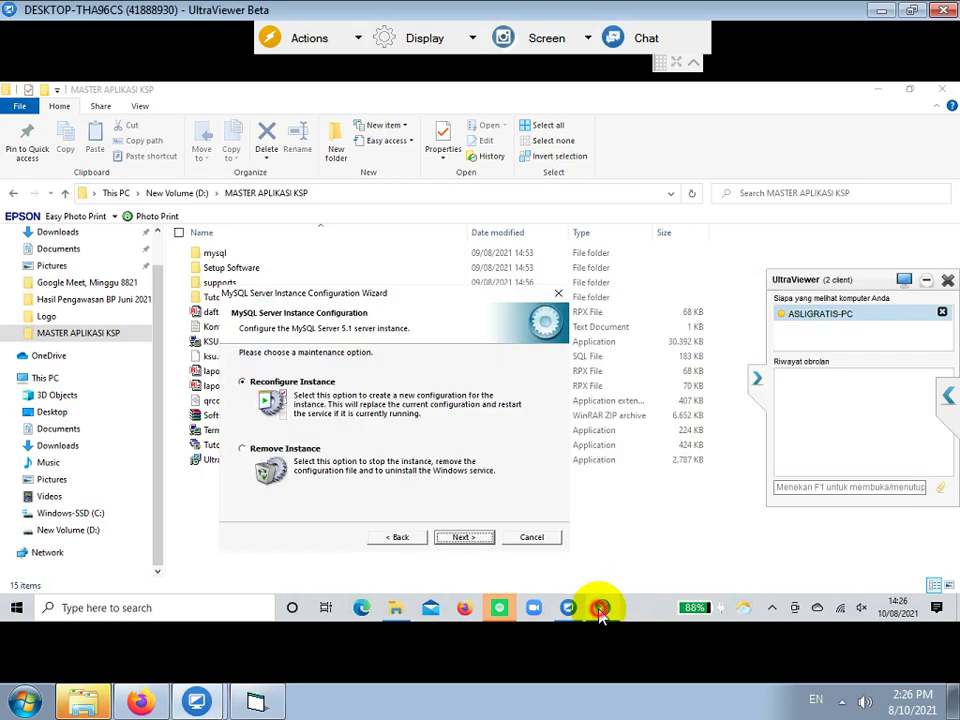
pyautogui.click(244, 450)
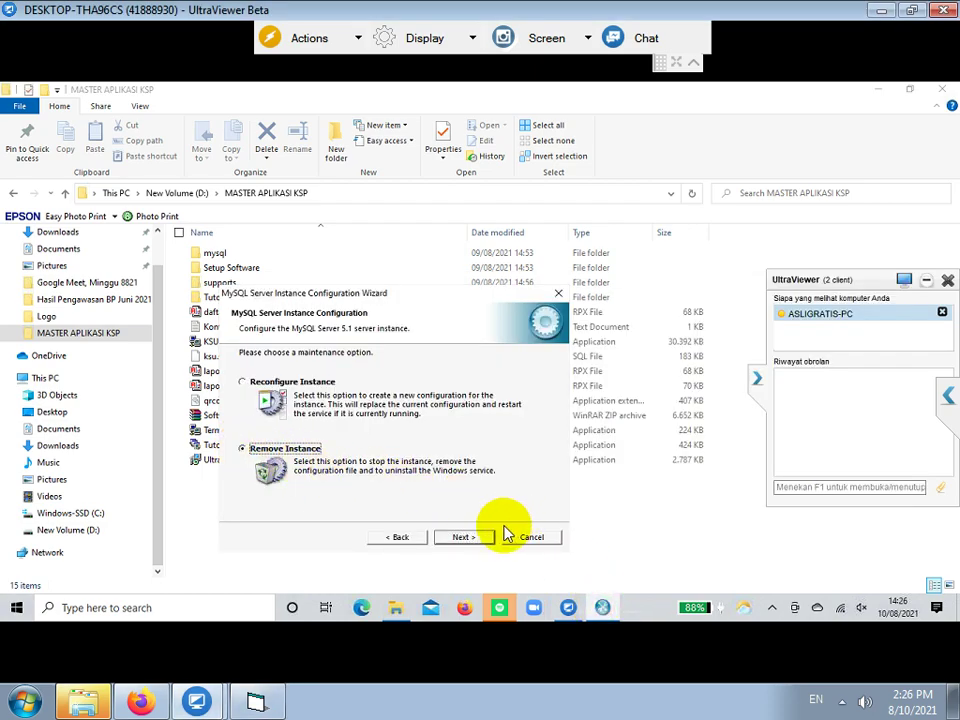
pyautogui.click(447, 538)
pyautogui.click(448, 540)
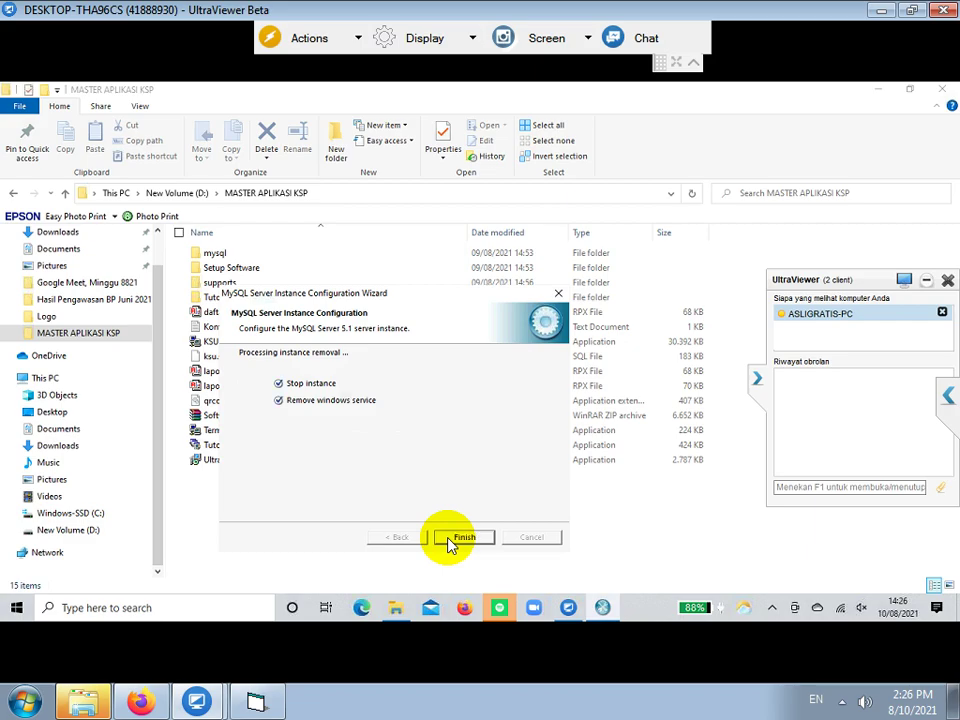
pyautogui.click(455, 539)
pyautogui.click(260, 703)
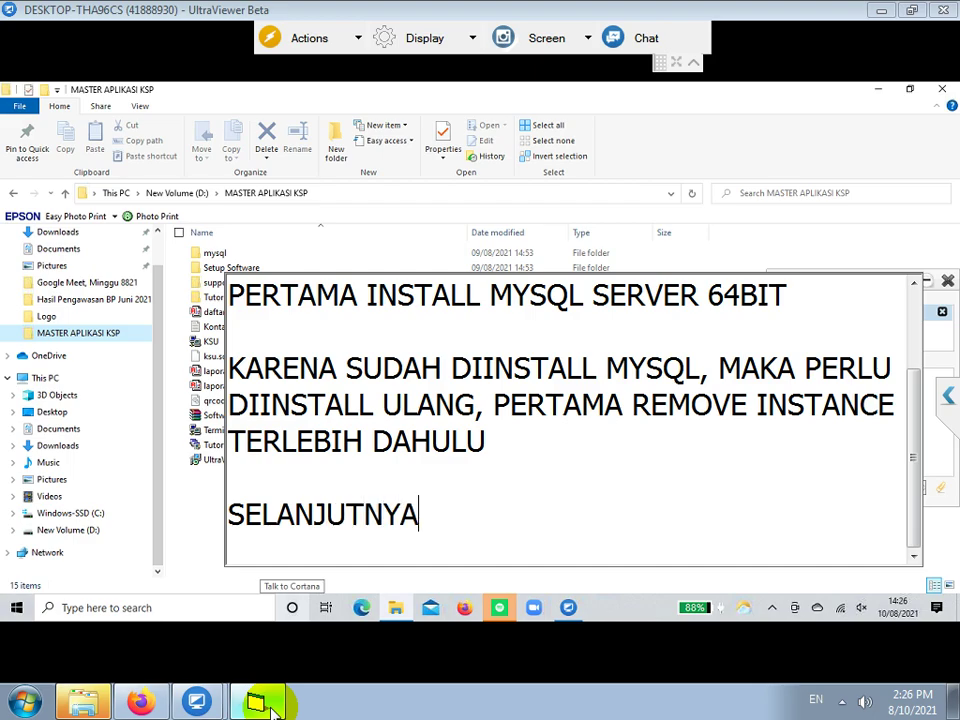
# - Add 'UNINSTALL MYSQL NYA' to the note and open Windows Settings from the Win+X menu
pyautogui.write('UNIN')
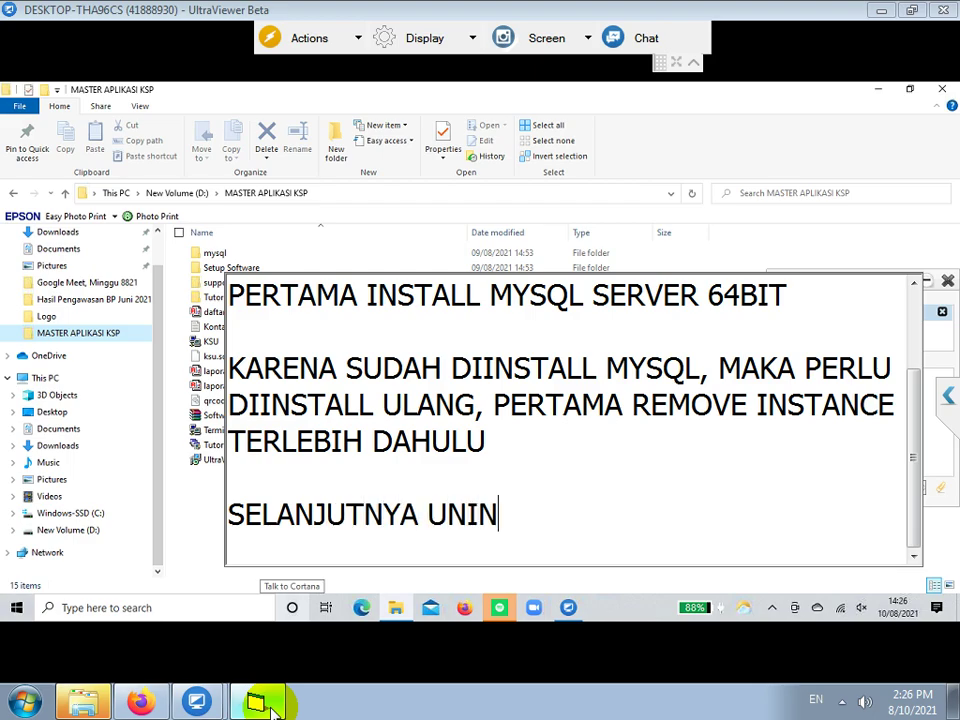
pyautogui.write('STALL MYSQL NYA')
pyautogui.press('Return')
pyautogui.press('Return')
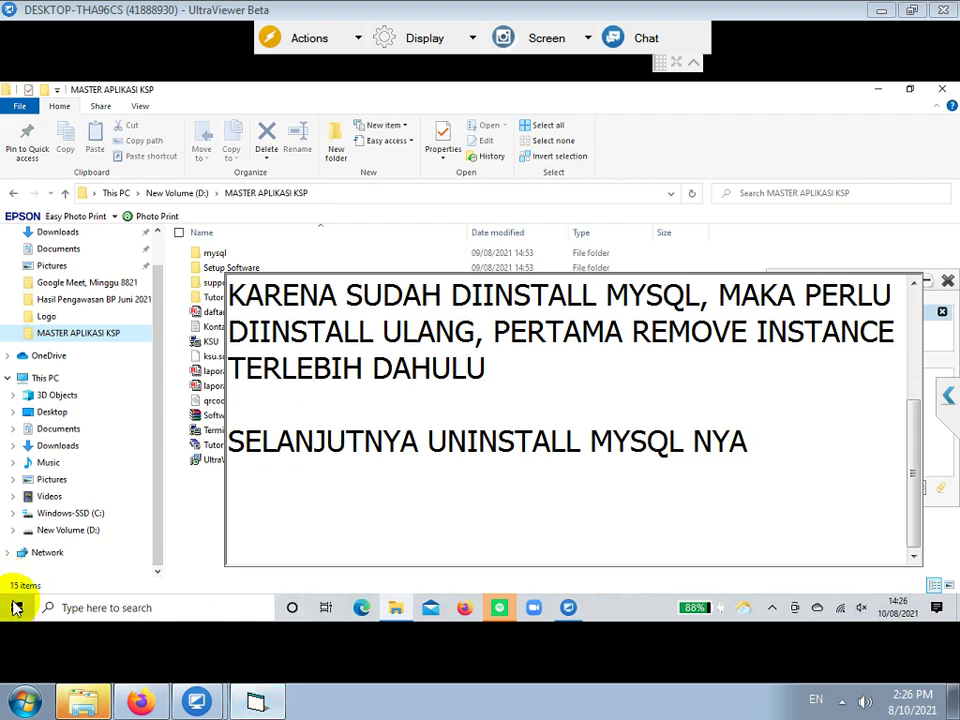
pyautogui.rightClick(17, 609)
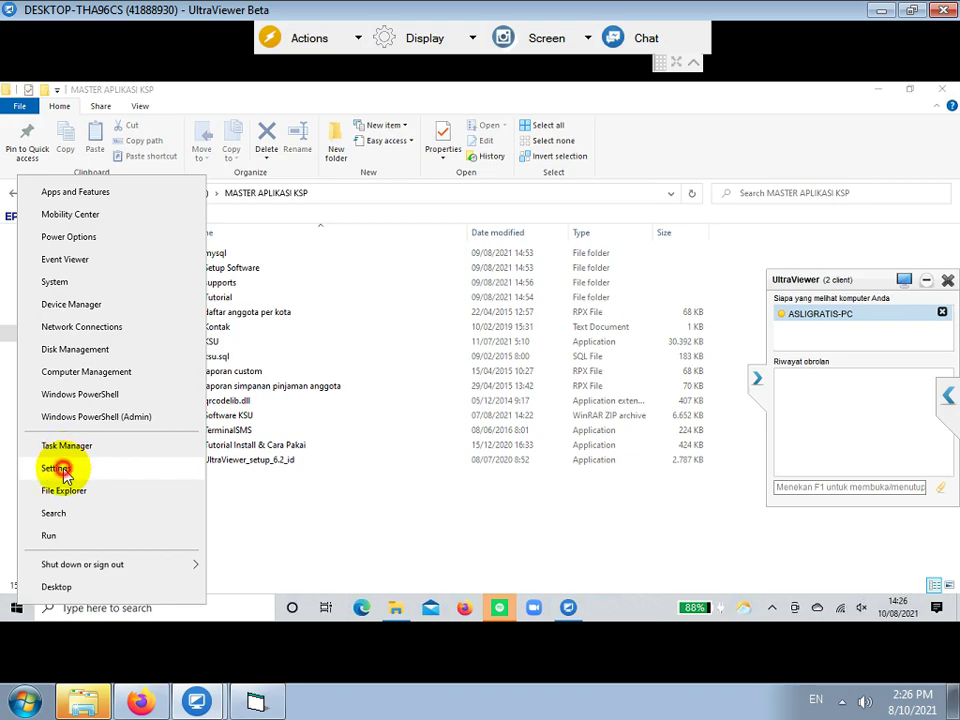
pyautogui.click(66, 470)
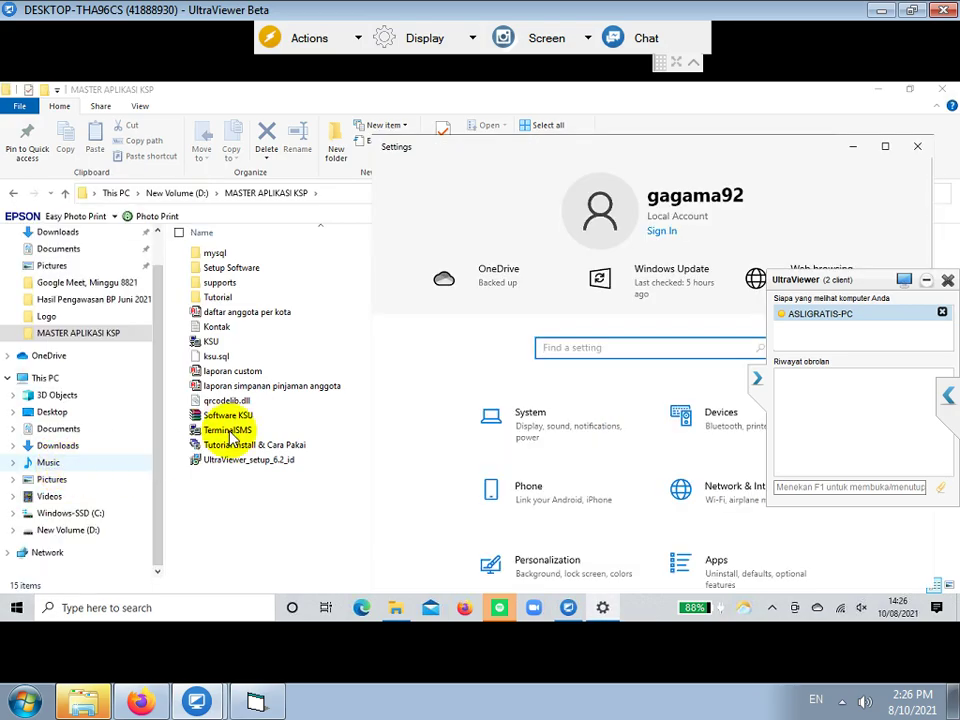
pyautogui.click(940, 92)
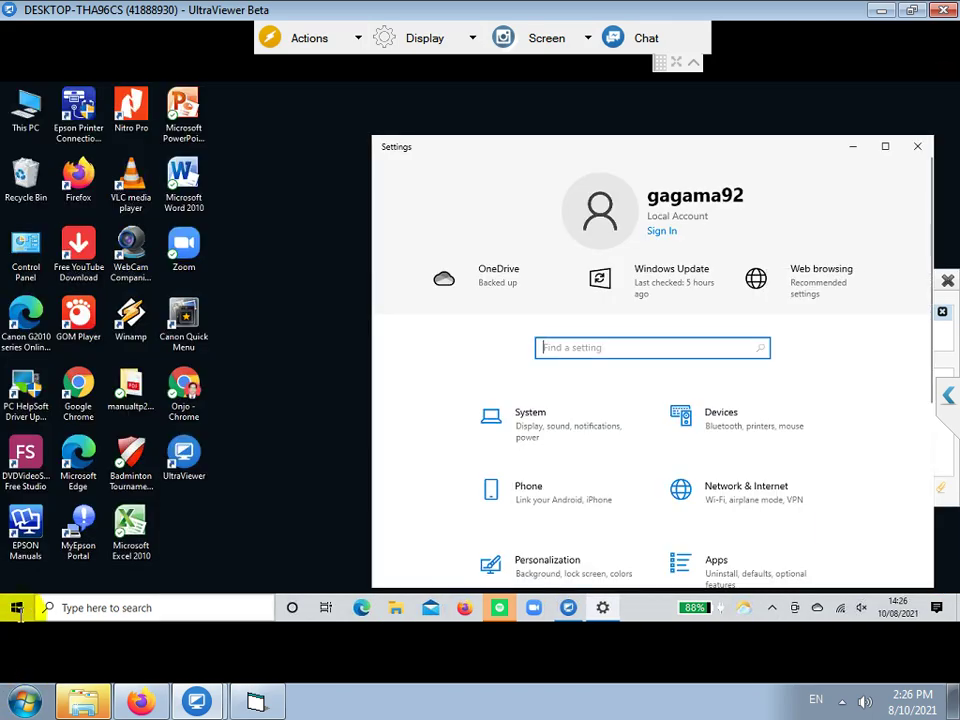
pyautogui.click(20, 609)
# - Open Apps and Features, then show the MASTER APLIKASI KSP folder in File Explorer
pyautogui.rightClick(20, 609)
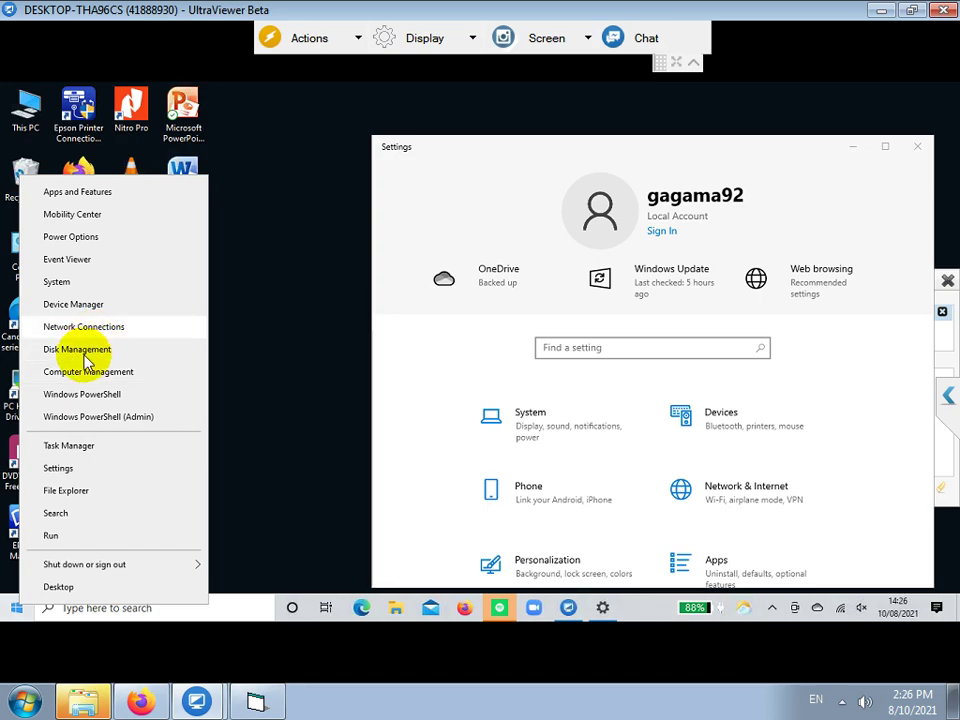
pyautogui.click(76, 194)
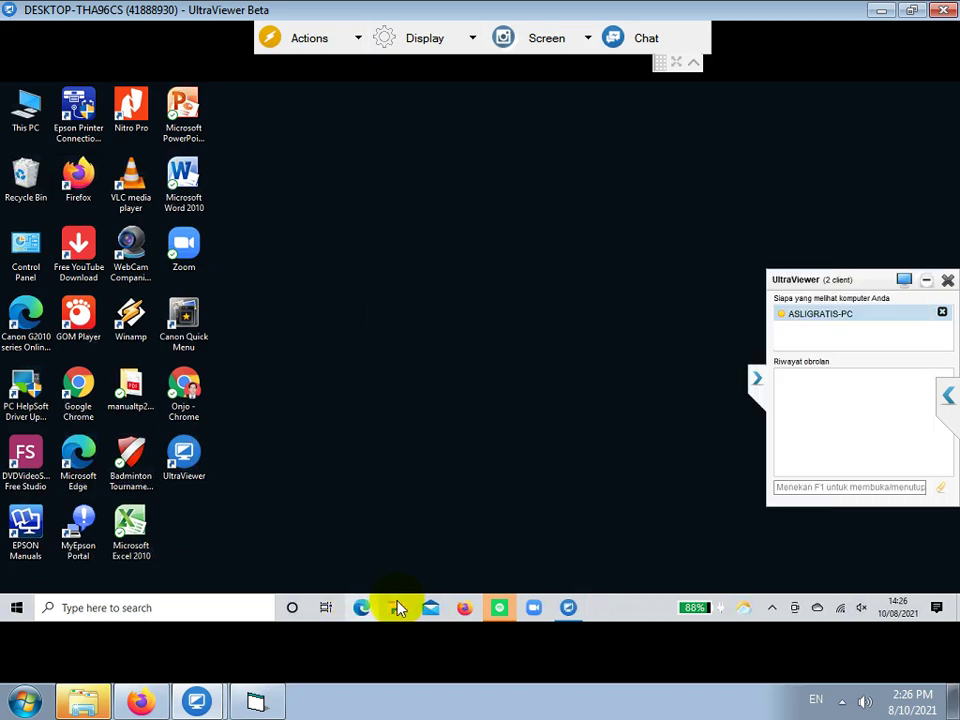
pyautogui.click(397, 607)
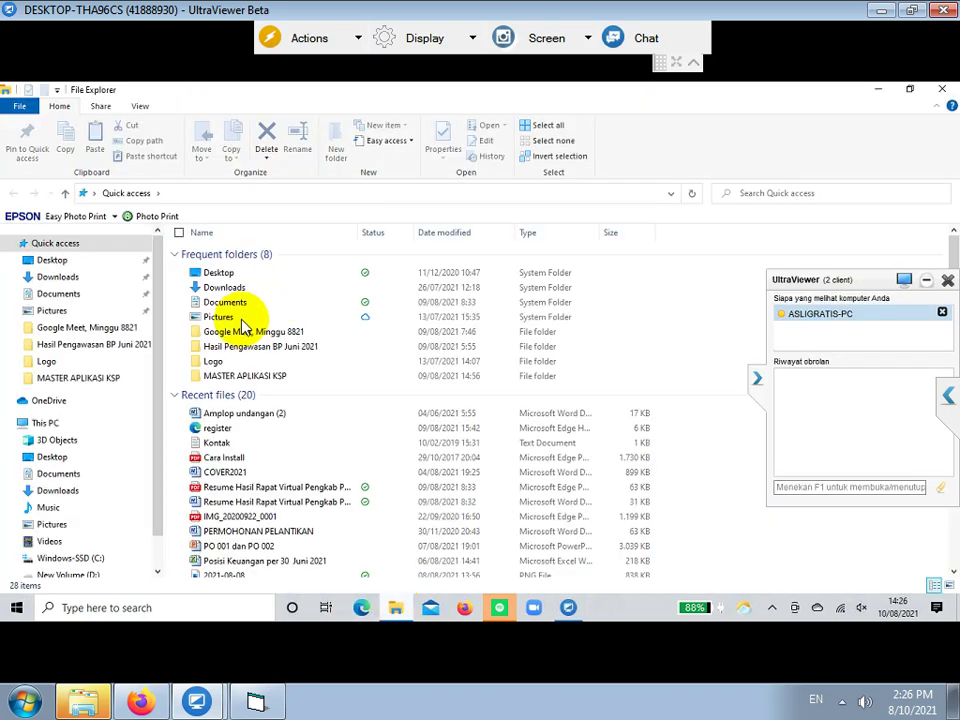
pyautogui.click(78, 377)
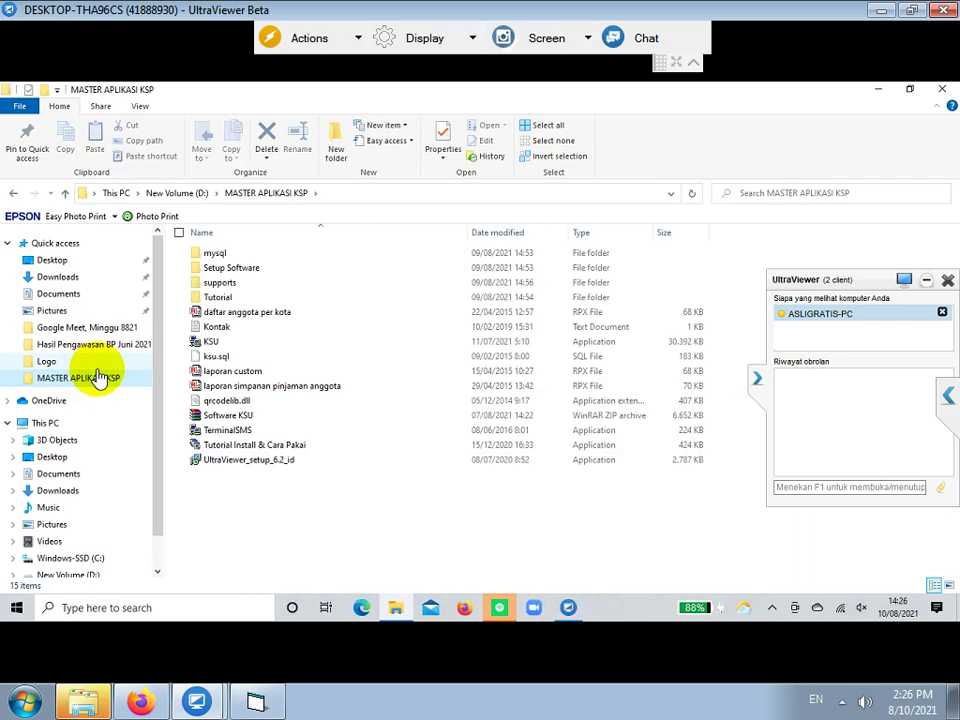
pyautogui.click(568, 607)
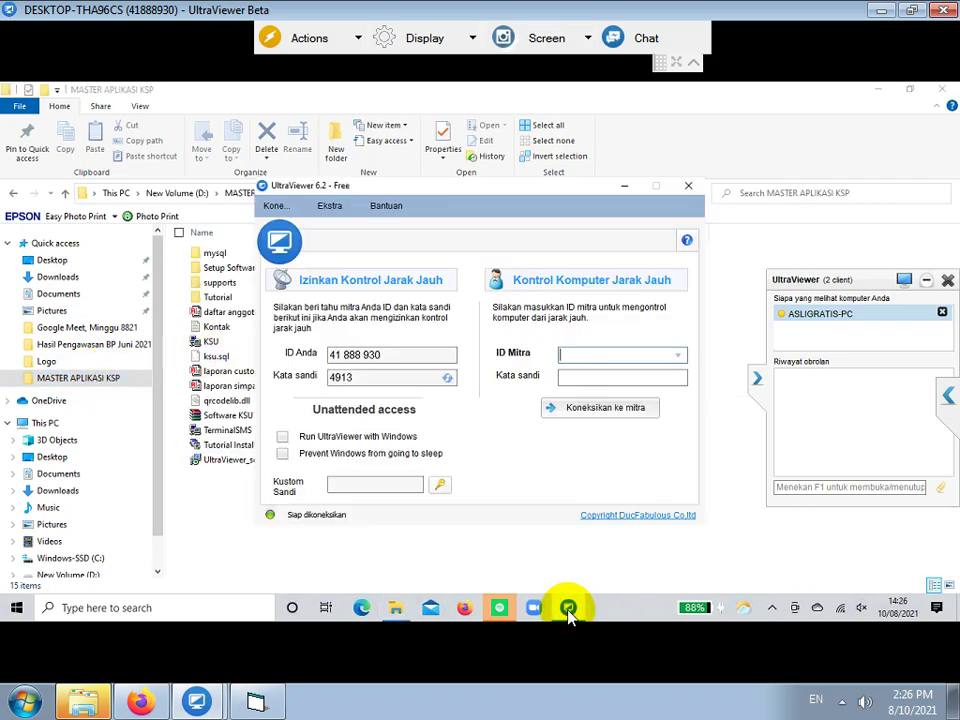
pyautogui.click(566, 609)
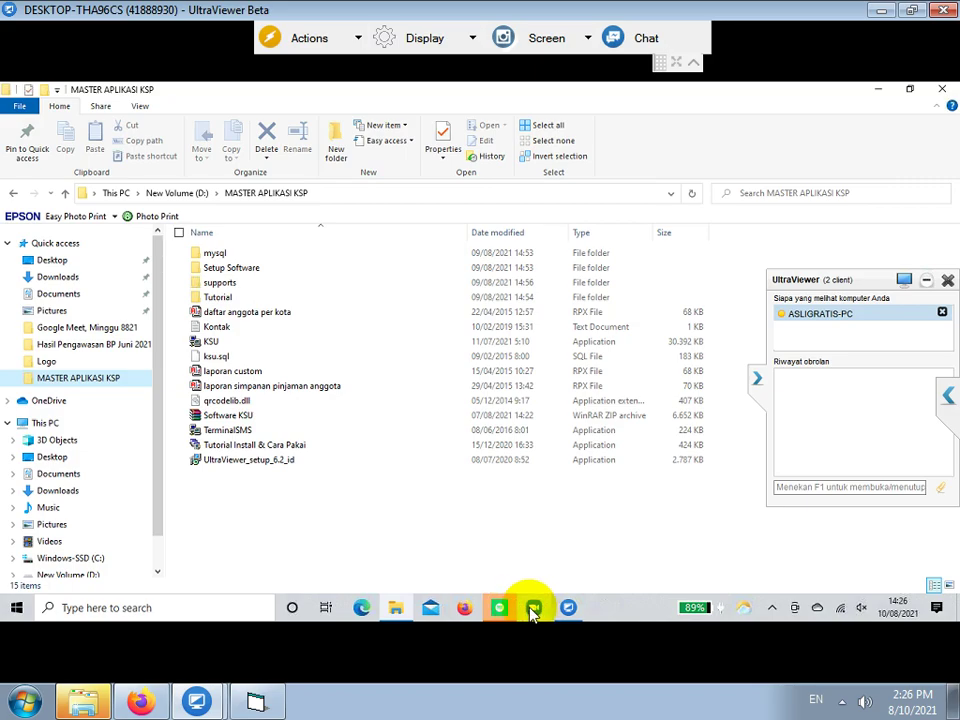
pyautogui.rightClick(14, 610)
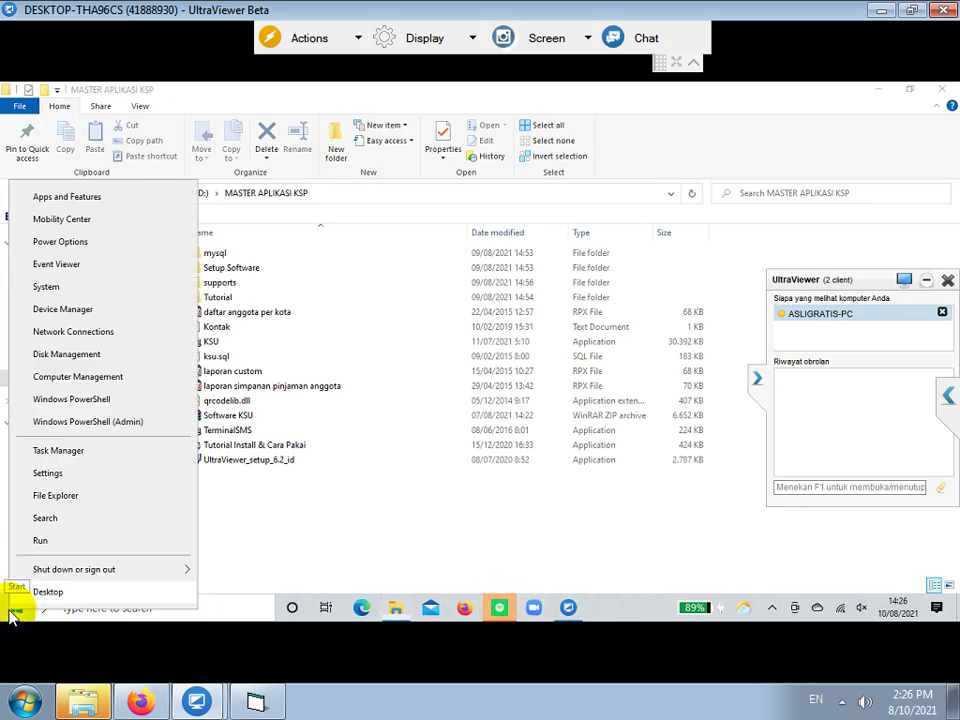
# - Search installed apps for 'mysql' and uninstall MySQL Server 5.1, approving the UAC prompt
pyautogui.click(88, 199)
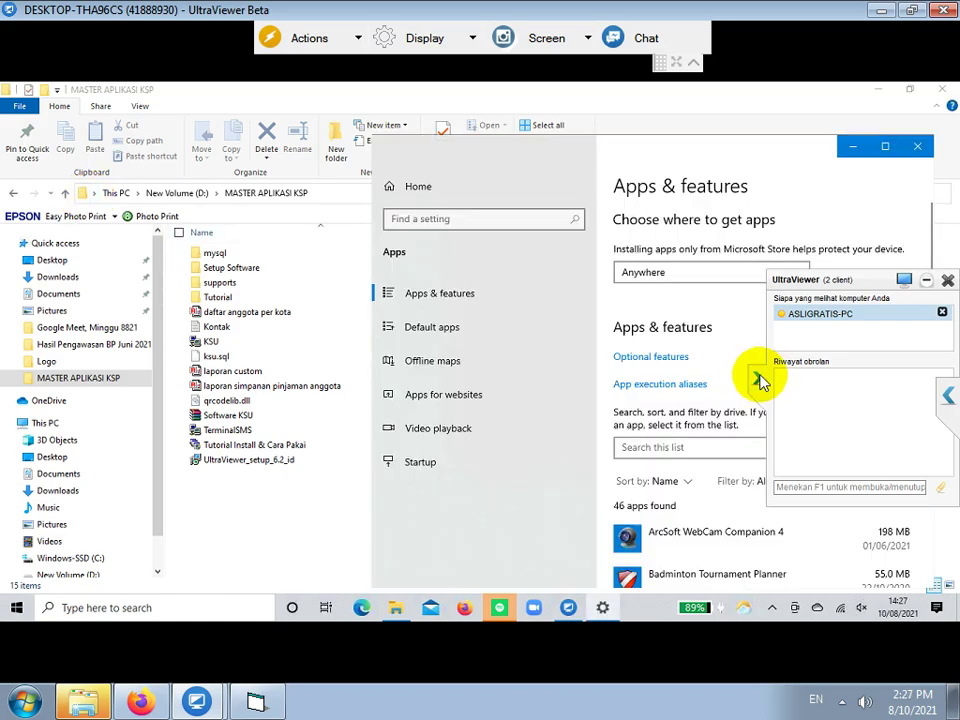
pyautogui.click(673, 459)
pyautogui.write('my')
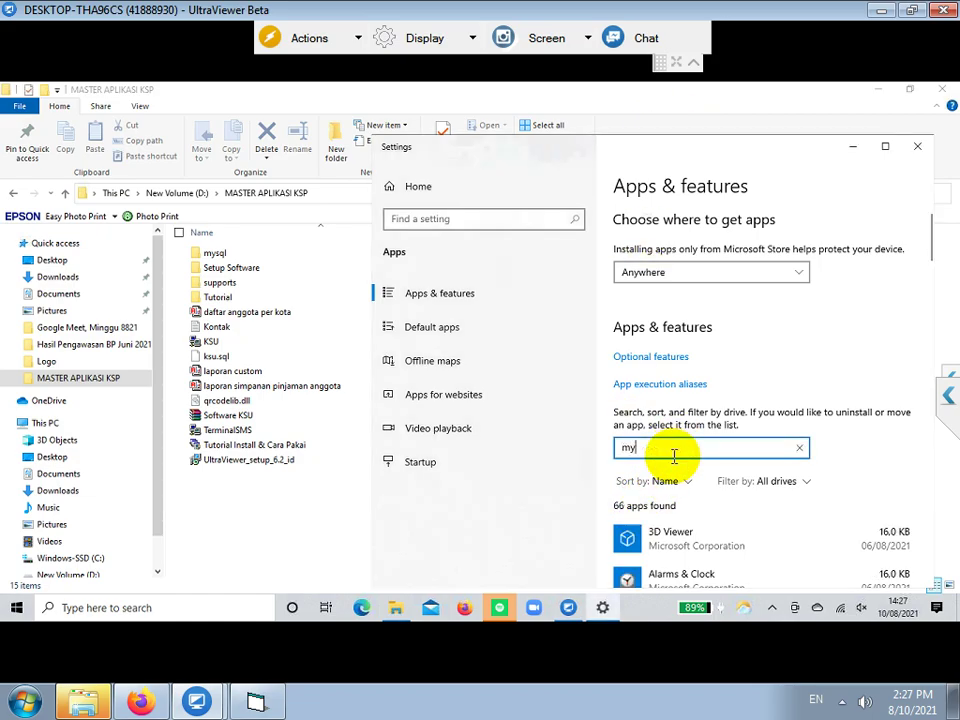
pyautogui.write('sql')
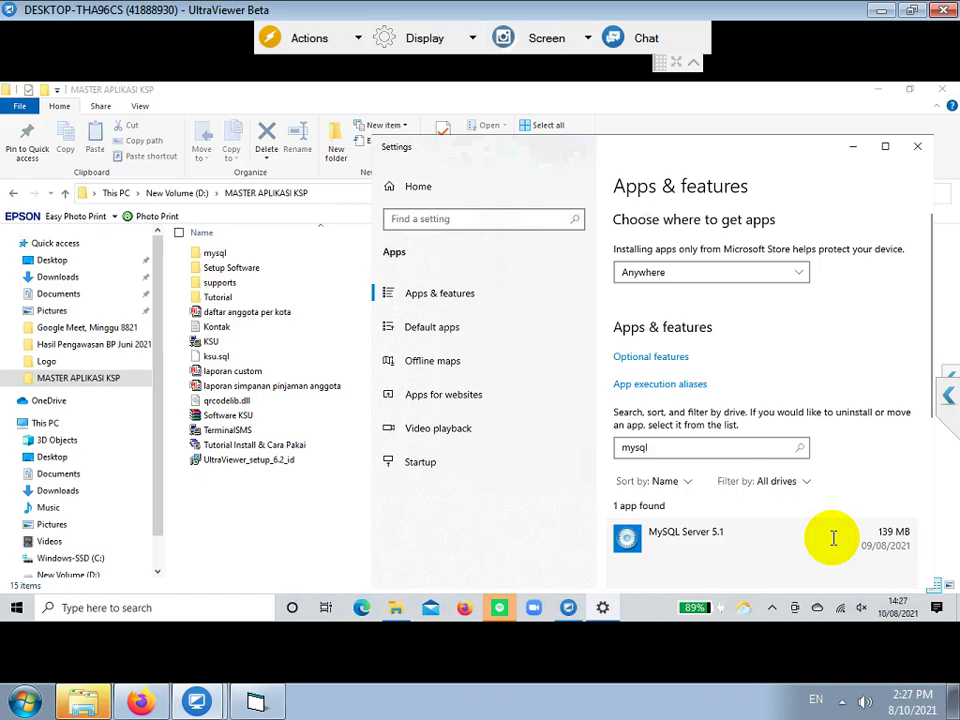
pyautogui.click(833, 538)
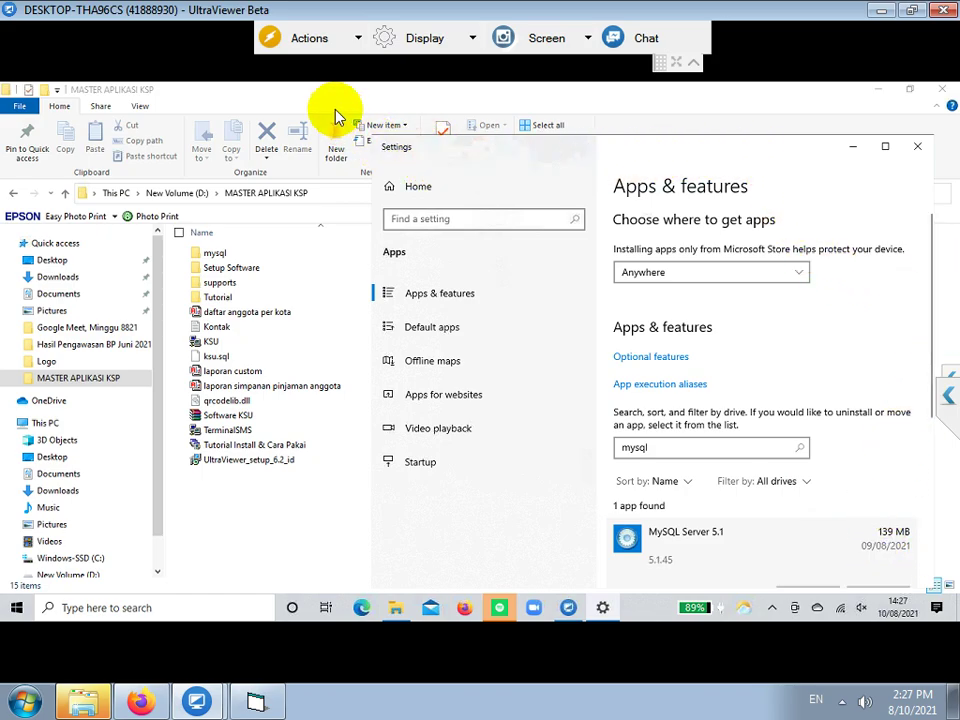
pyautogui.scroll(-3, 760, 486)
pyautogui.click(798, 362)
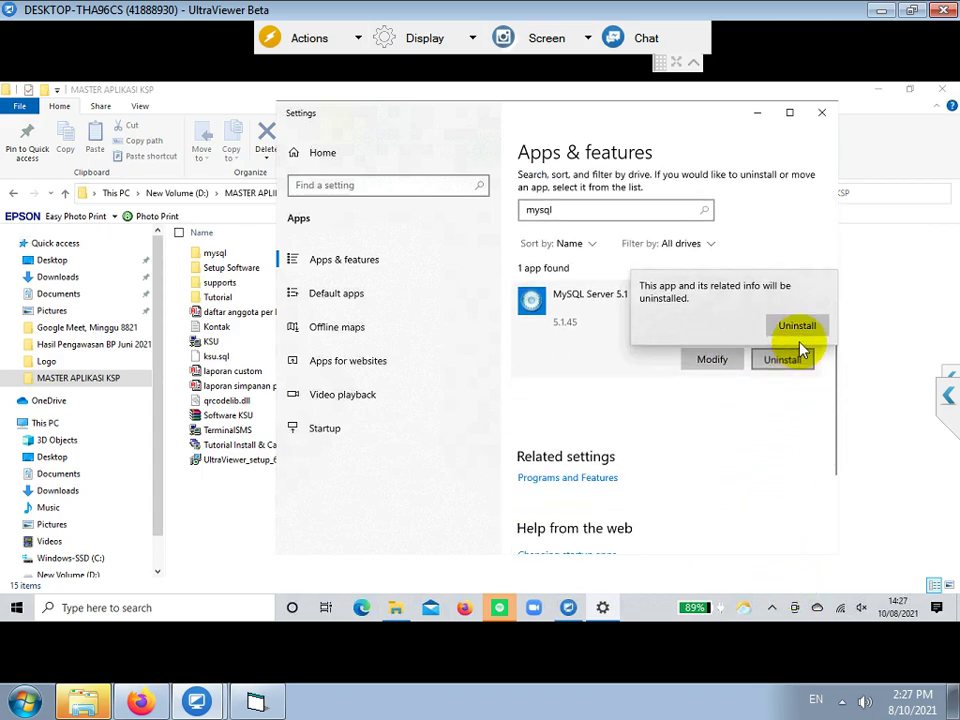
pyautogui.click(790, 325)
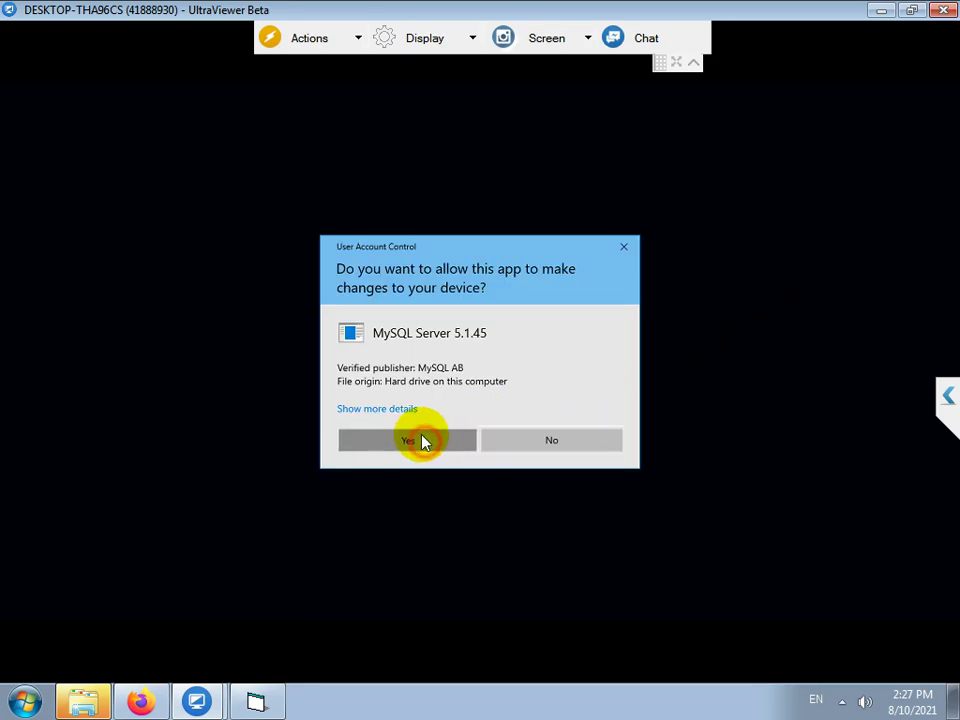
pyautogui.click(422, 441)
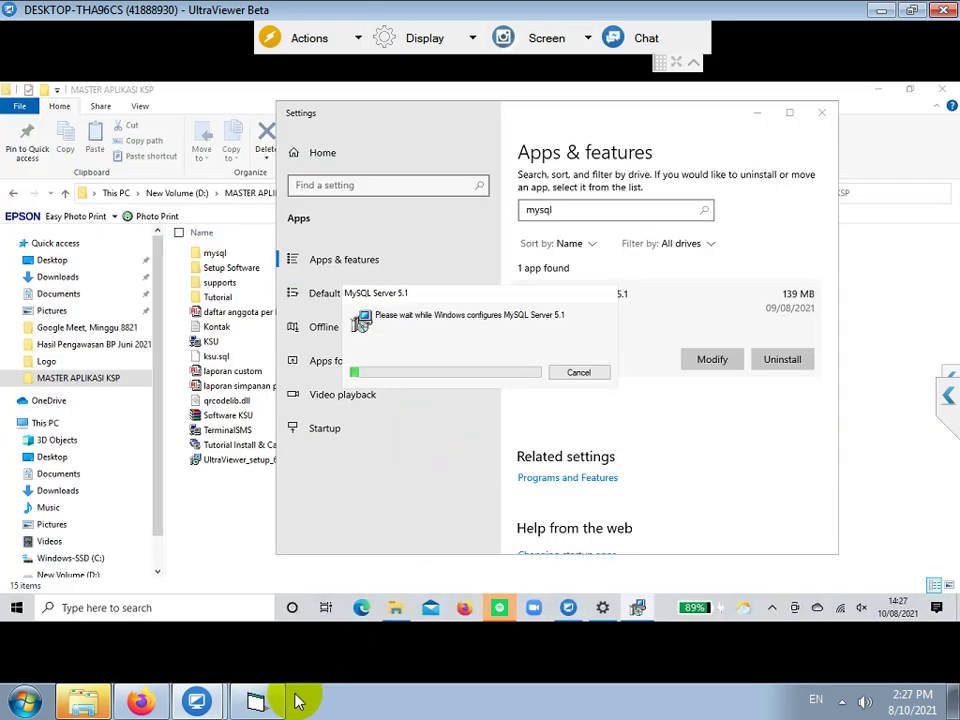
pyautogui.click(265, 706)
# - Write 'KEMUDIAN HAPUS FOLDER MYSQL DI C-PROGRAM DATA' as the next note line, then hide the note
pyautogui.write('KEMUD')
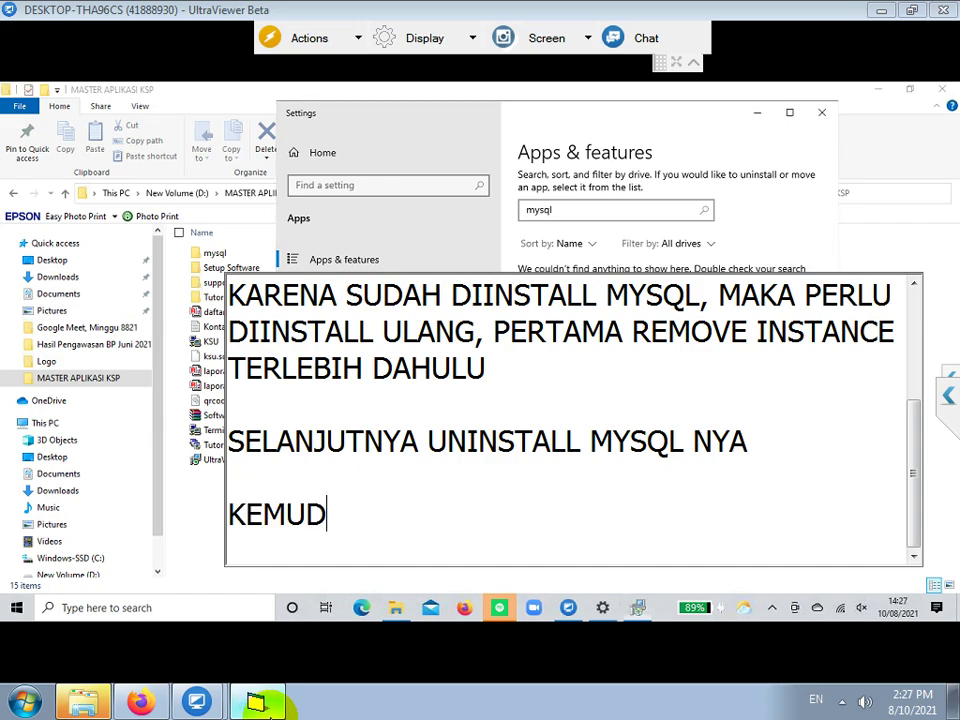
pyautogui.write('IAN HAPUS FO')
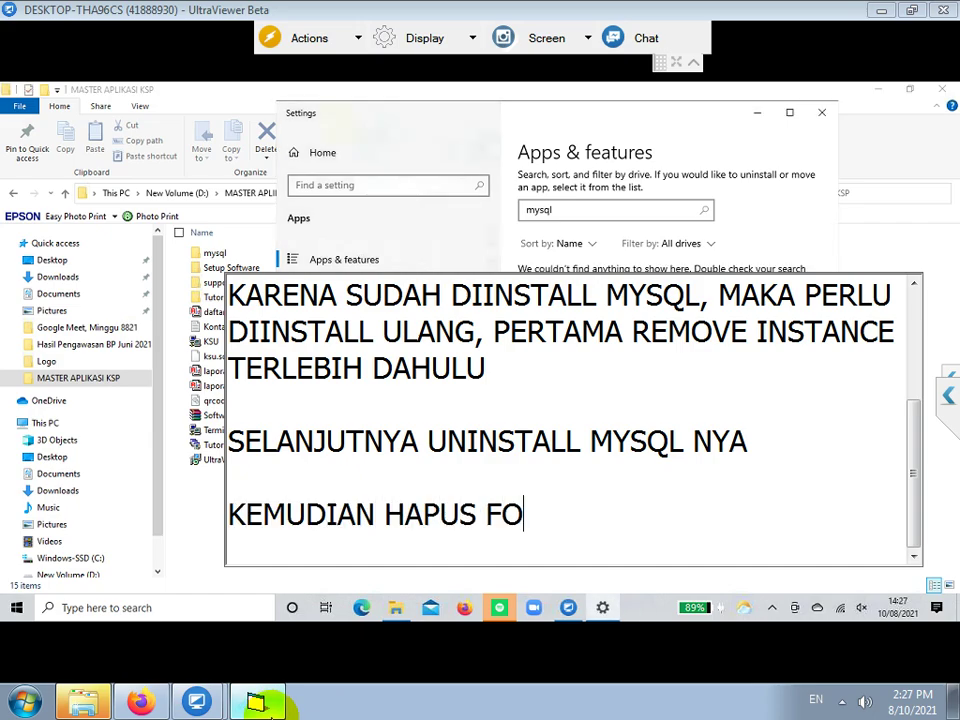
pyautogui.write('LDER MYSQL DI')
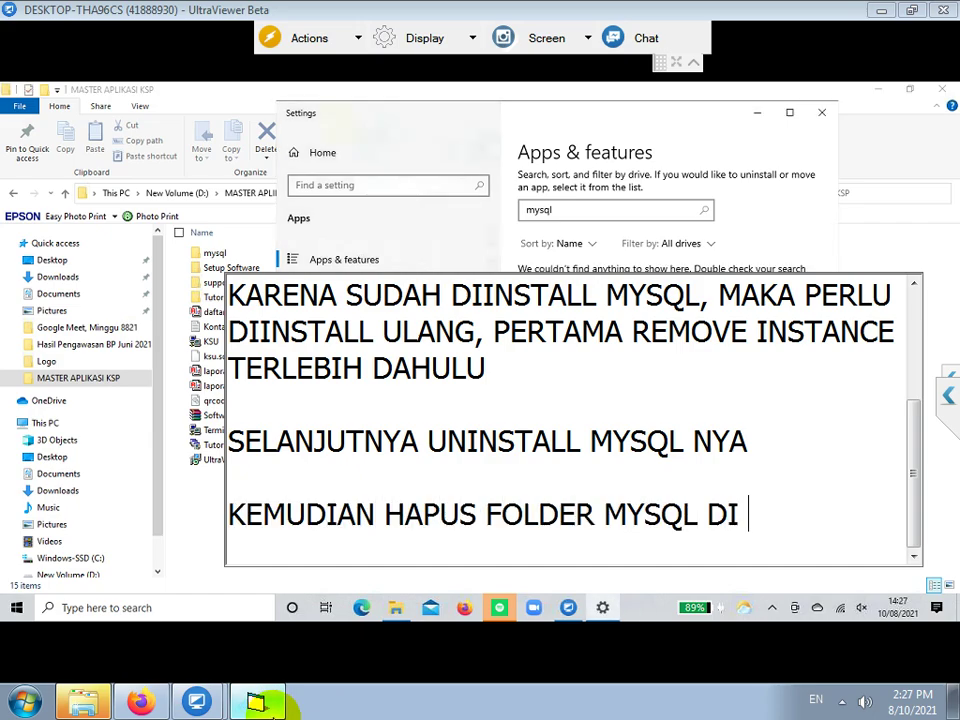
pyautogui.write(' C-PROGRAM DA')
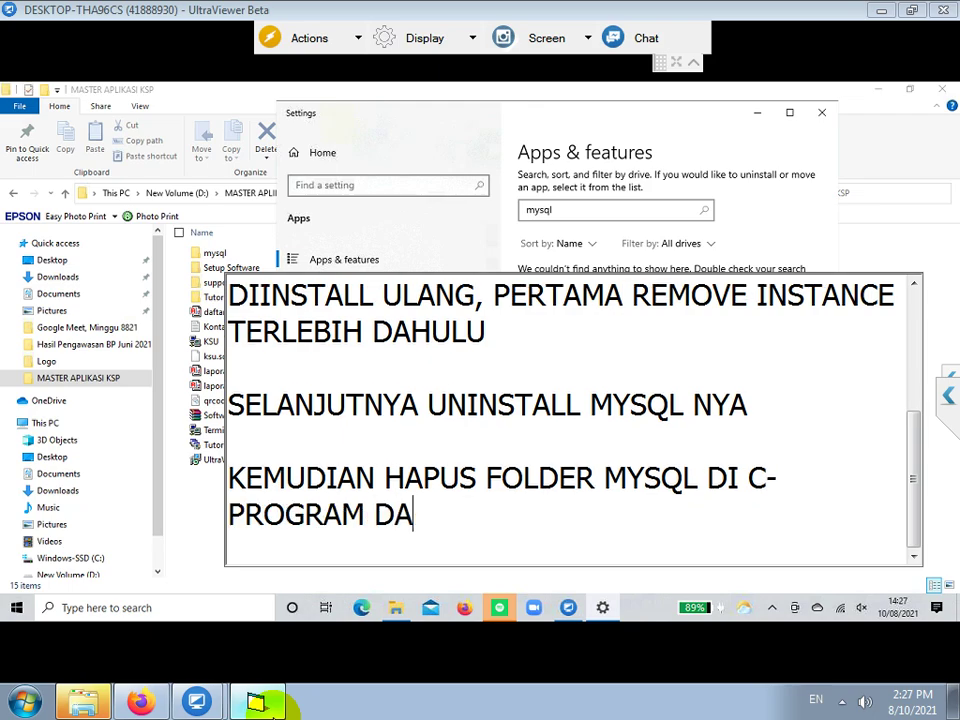
pyautogui.write('TA')
pyautogui.press('Return')
pyautogui.press('Return')
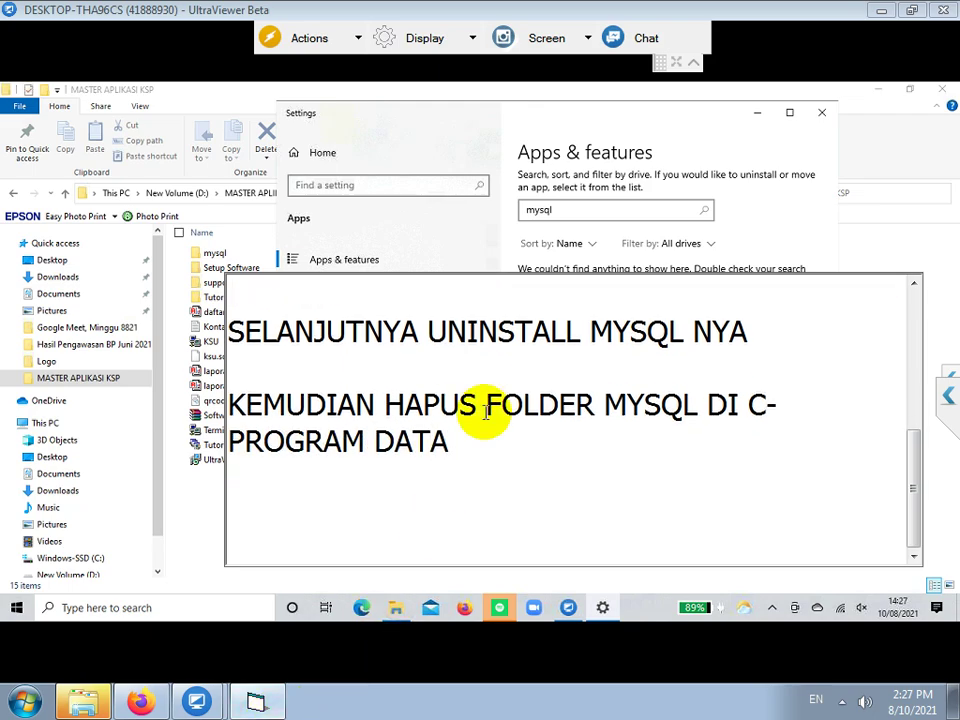
pyautogui.click(469, 250)
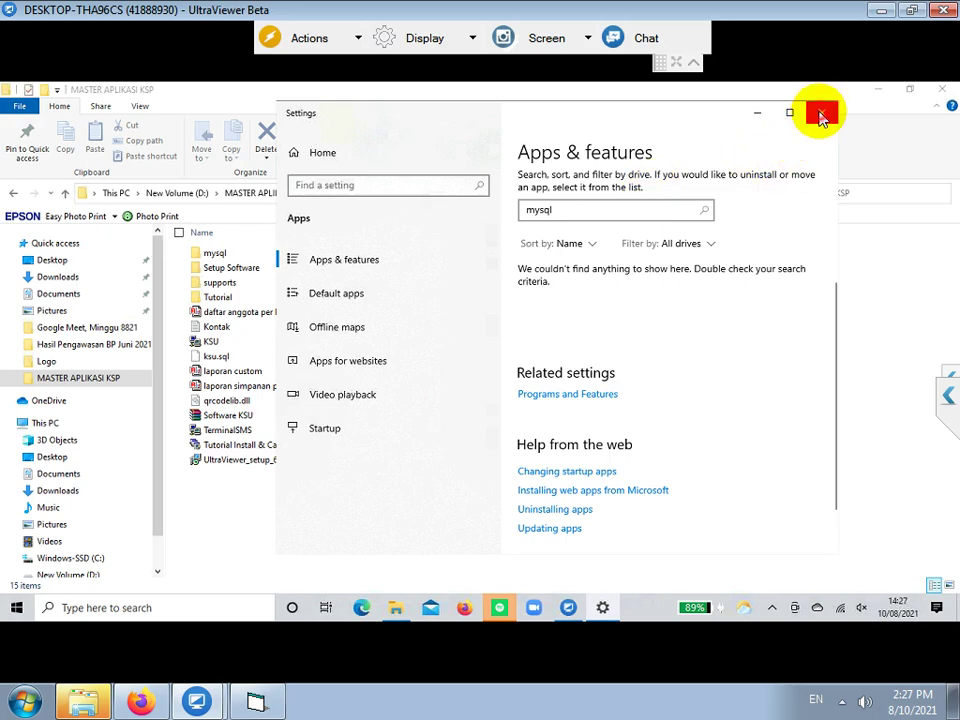
# - Close Settings, open the C: drive and turn on 'Show hidden files, folders and drives' in Folder Options
pyautogui.click(821, 112)
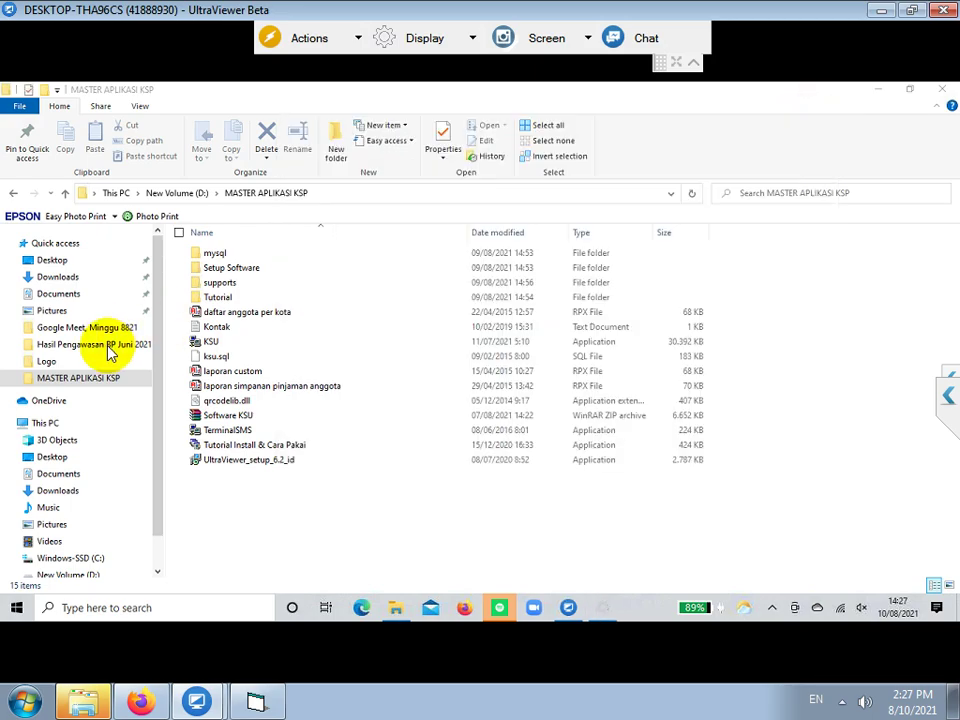
pyautogui.click(80, 560)
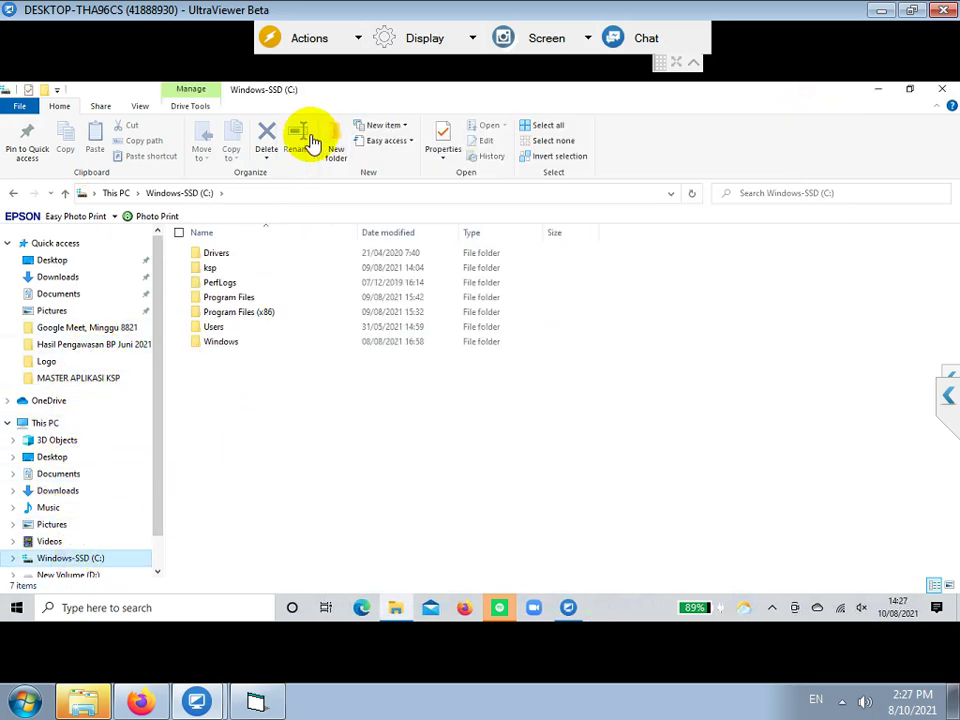
pyautogui.click(140, 108)
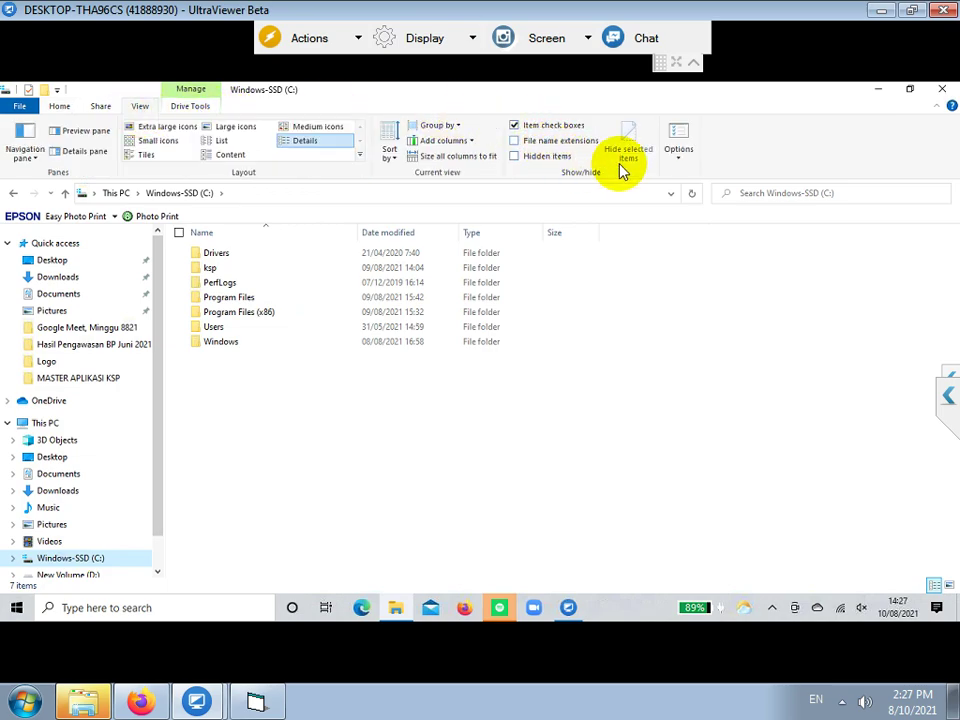
pyautogui.click(679, 167)
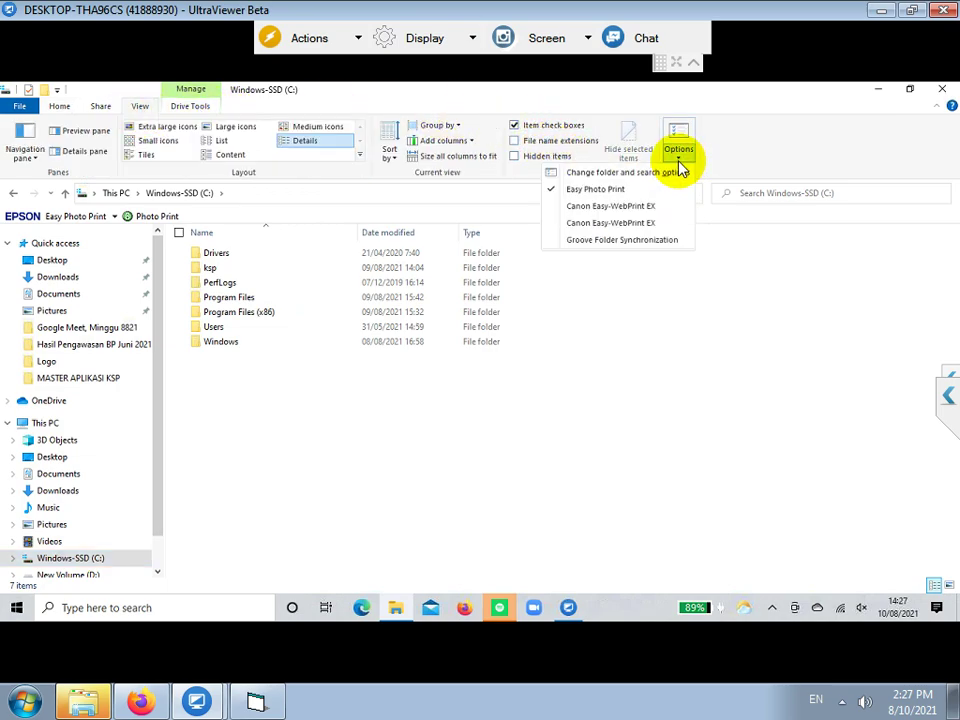
pyautogui.click(595, 173)
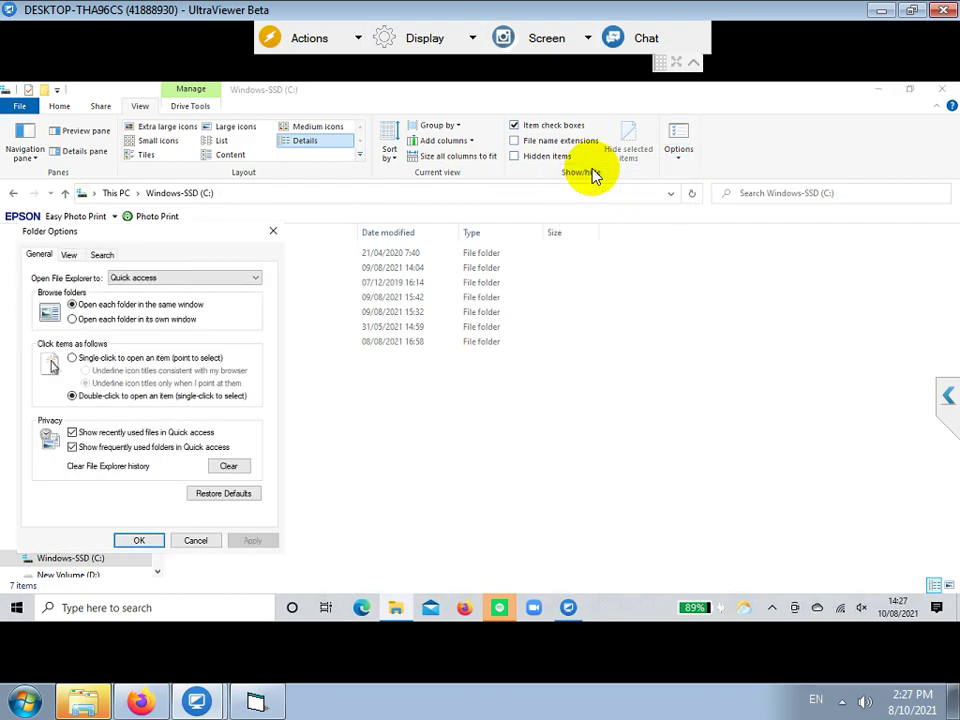
pyautogui.click(69, 255)
pyautogui.click(72, 451)
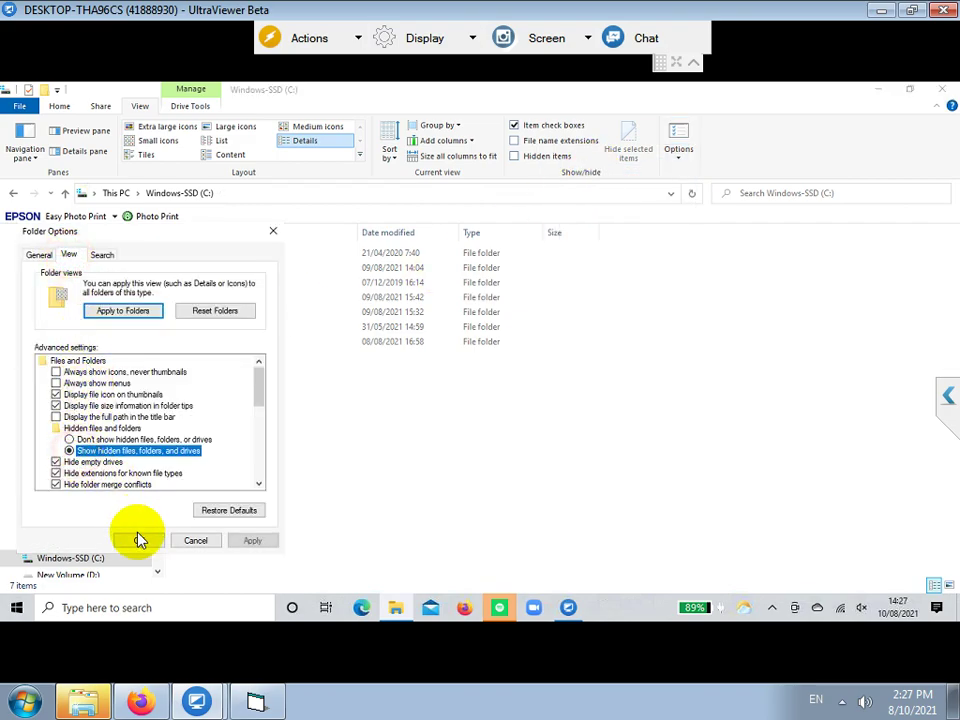
pyautogui.click(139, 540)
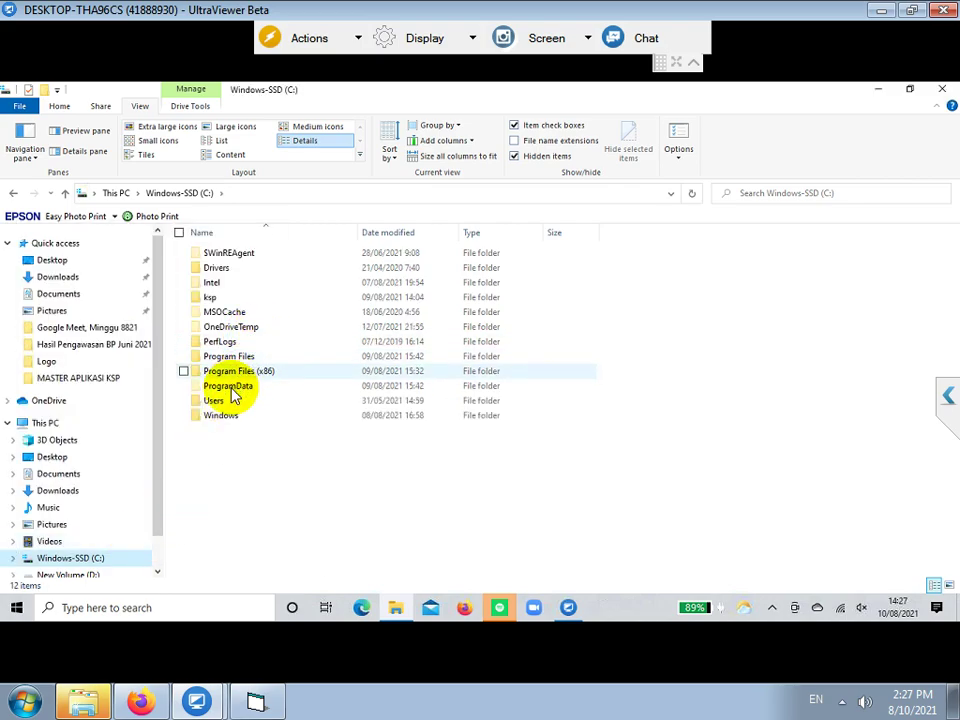
# - Delete the MySQL folder from C:\ProgramData and return to MASTER APLIKASI KSP
pyautogui.doubleClick(230, 390)
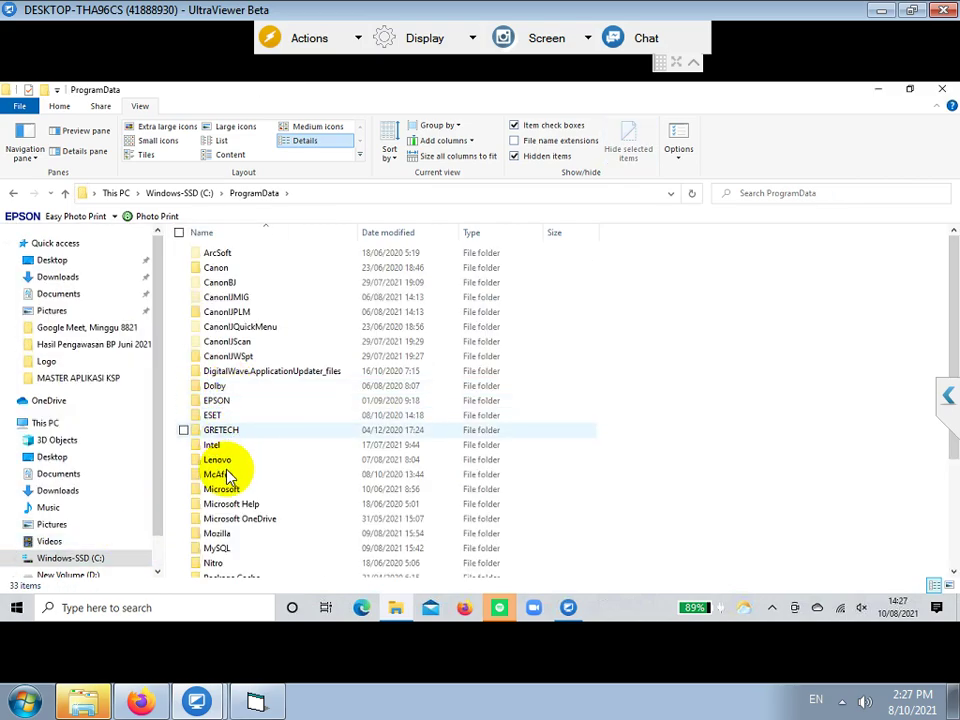
pyautogui.click(221, 551)
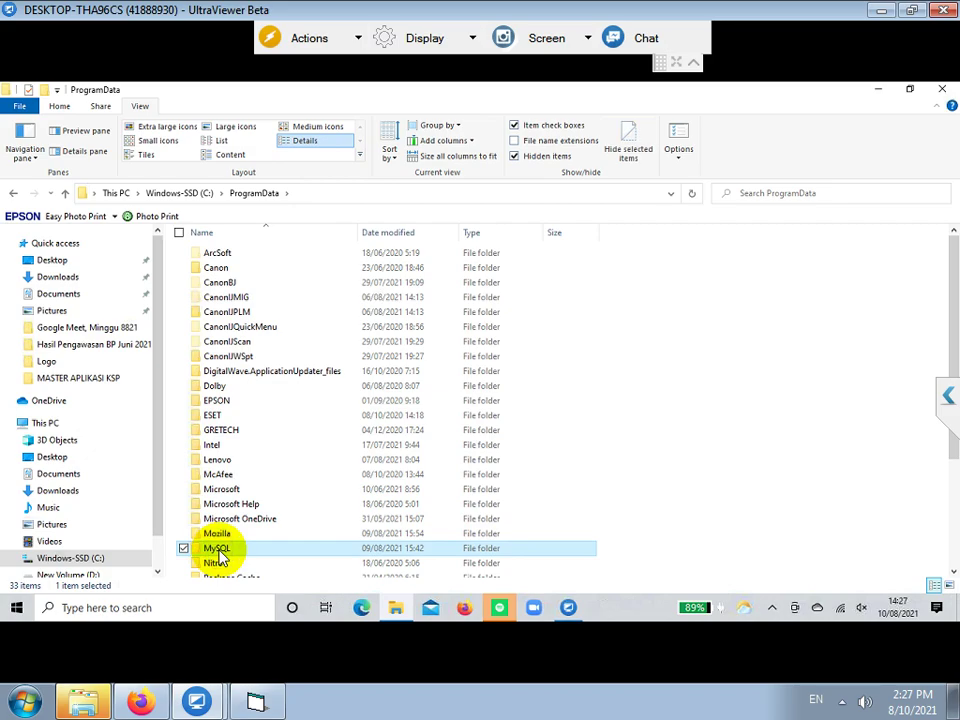
pyautogui.rightClick(219, 553)
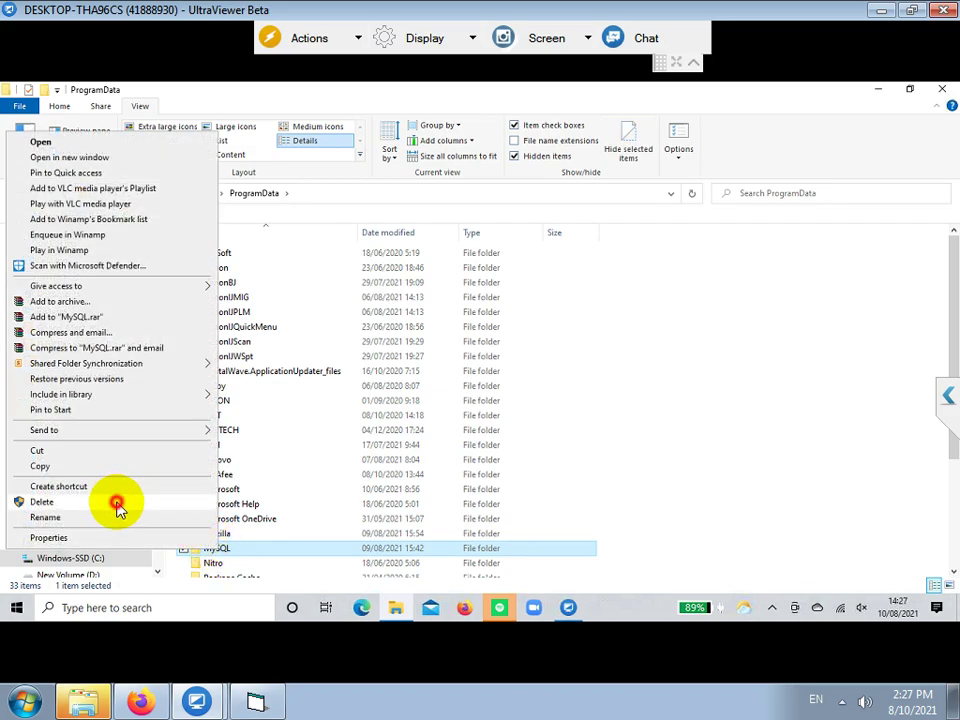
pyautogui.click(117, 505)
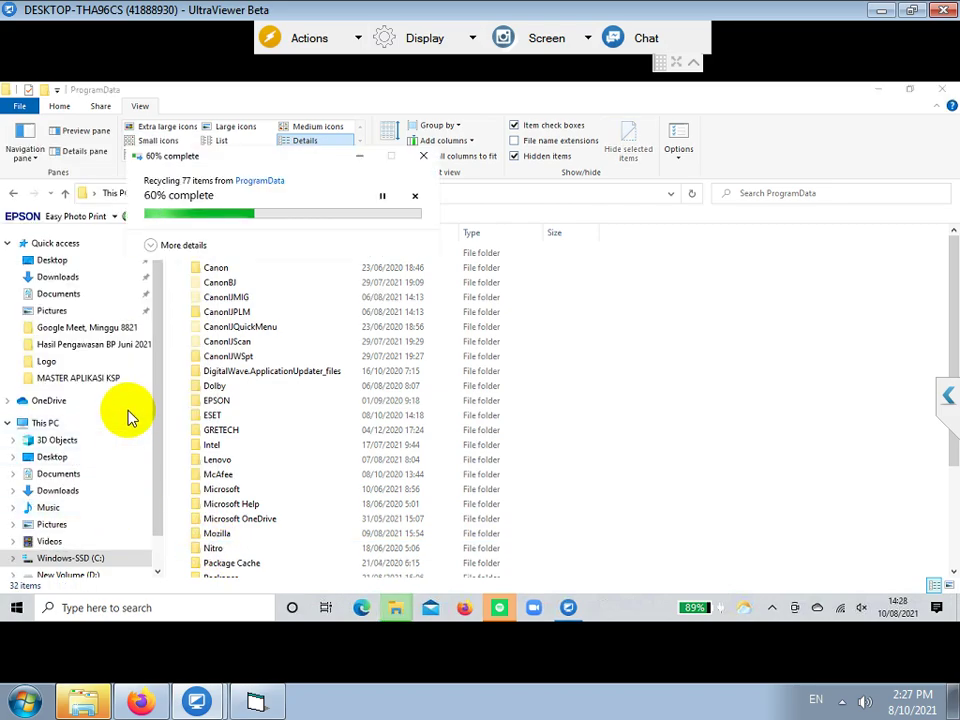
pyautogui.click(94, 379)
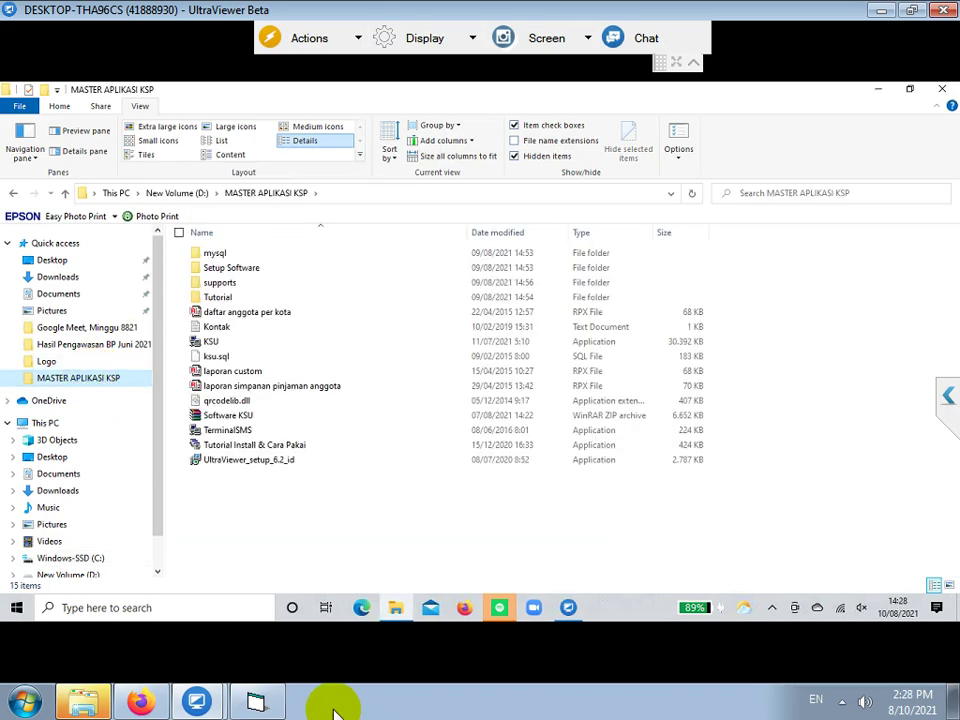
# - Finish the note line 'BERIKUTNYA INSTALL MYSQL SERVER 64BIT' and start a new line
pyautogui.click(256, 702)
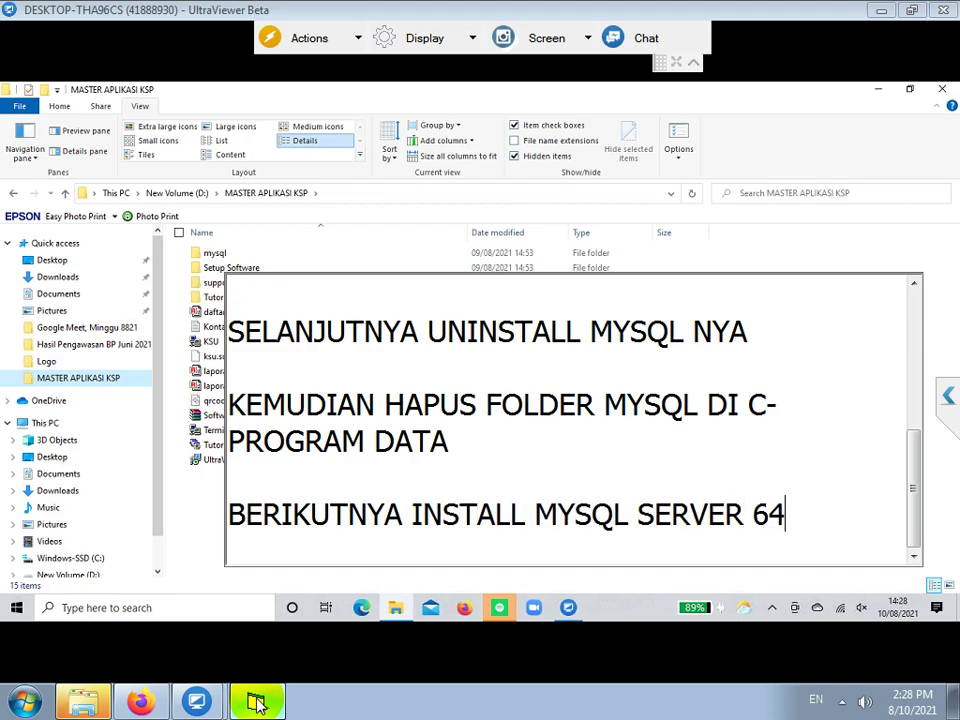
pyautogui.write('T')
pyautogui.press('Return')
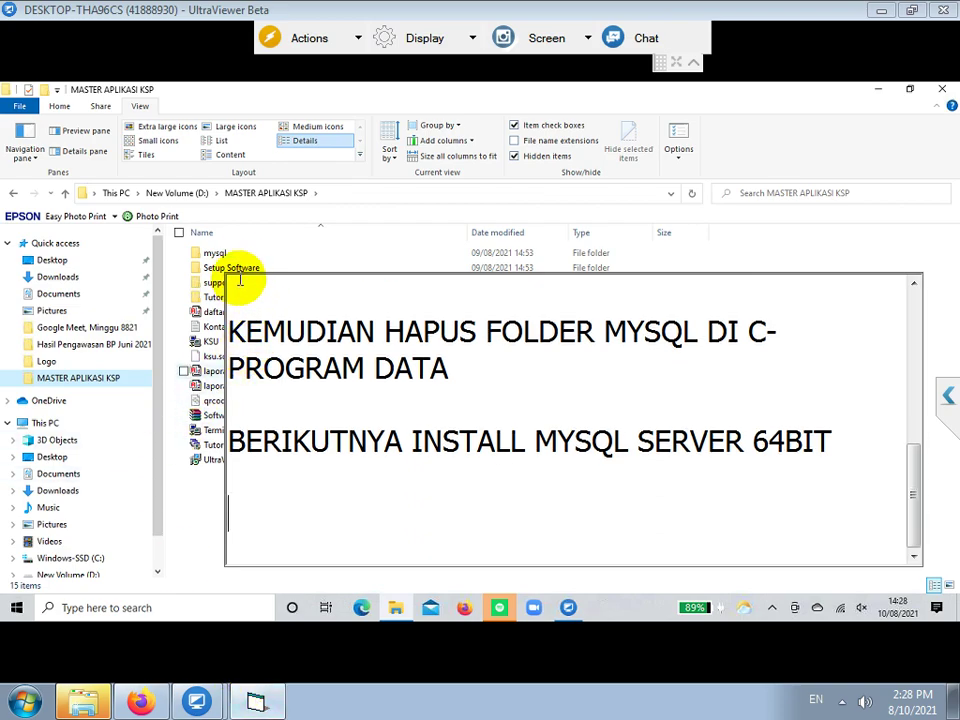
pyautogui.click(220, 253)
# - Install MySQL Server 5.1 from the mysql-server winx64 installer using the Typical setup
pyautogui.doubleClick(220, 253)
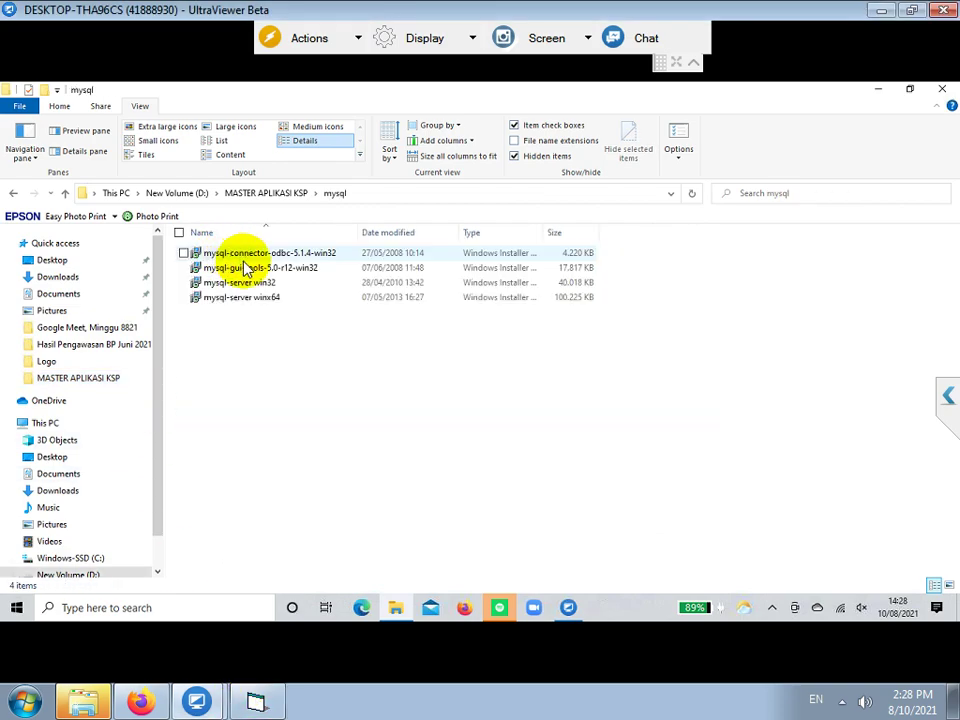
pyautogui.doubleClick(268, 299)
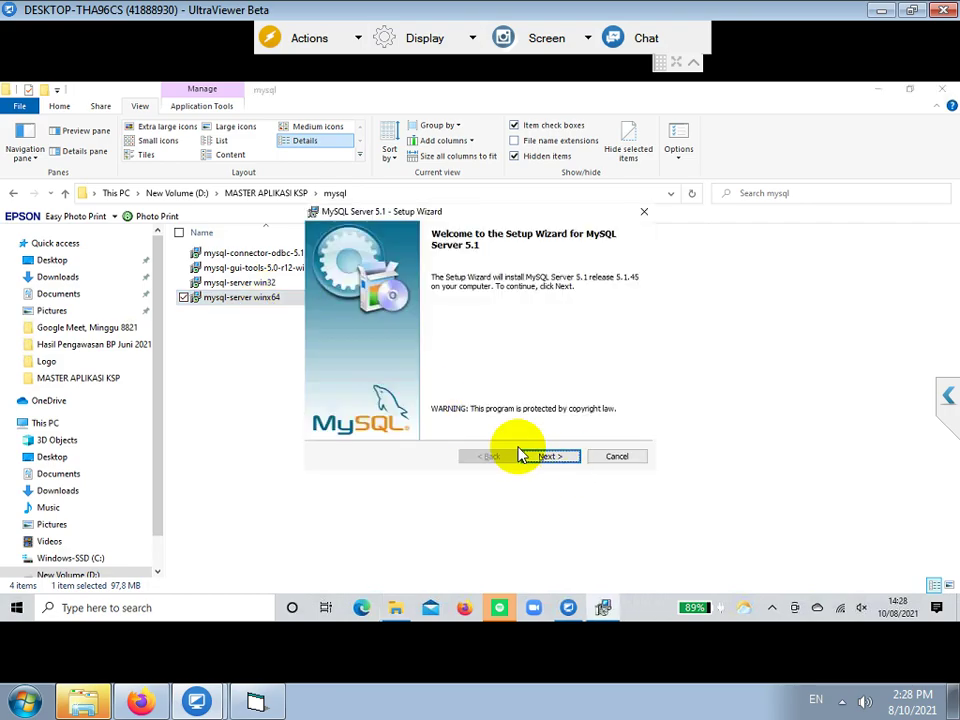
pyautogui.click(537, 456)
pyautogui.click(537, 456)
pyautogui.click(537, 456)
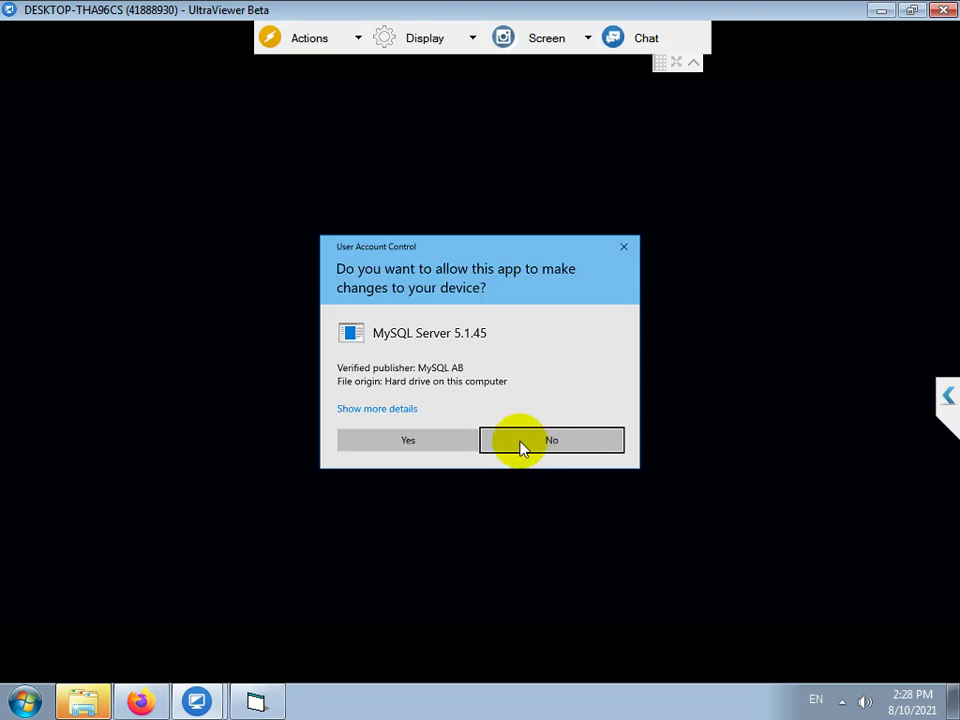
pyautogui.click(418, 442)
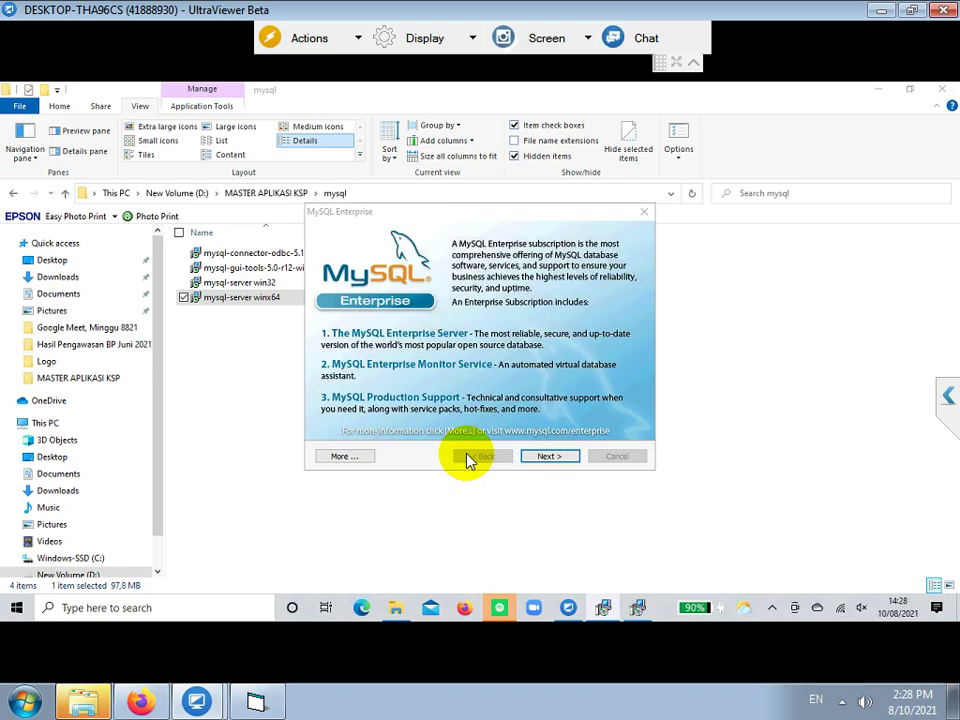
pyautogui.click(546, 457)
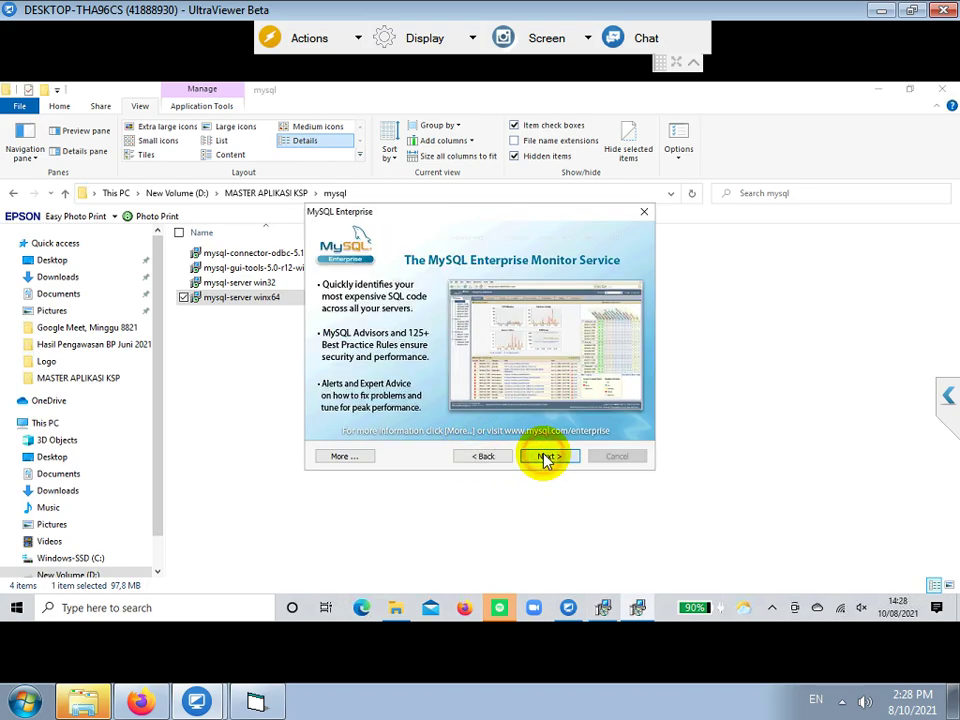
pyautogui.click(546, 457)
pyautogui.click(437, 365)
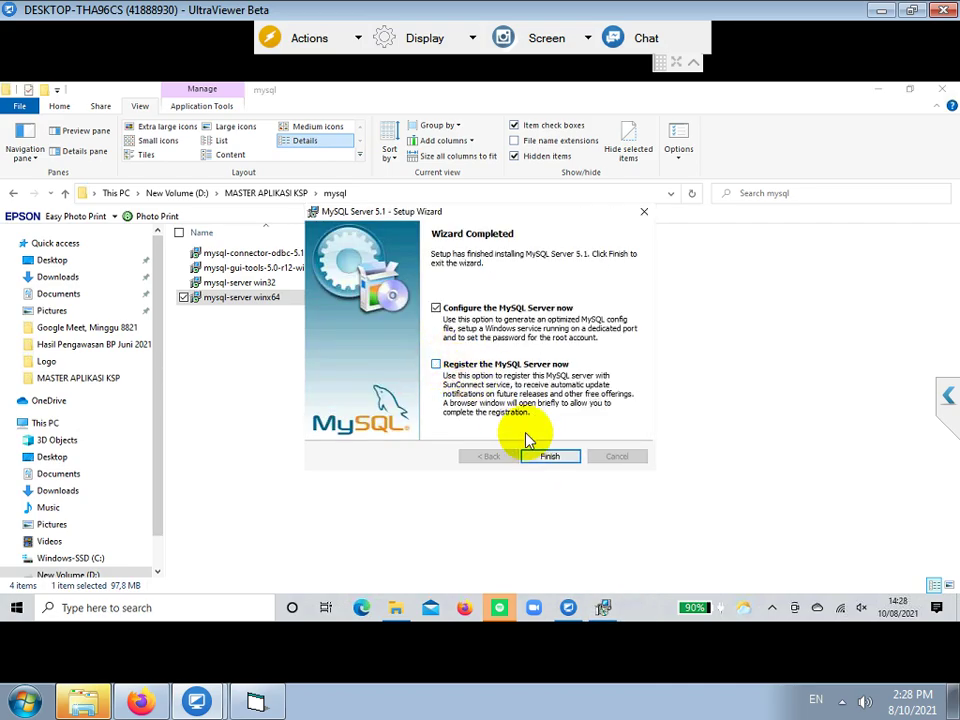
pyautogui.click(548, 458)
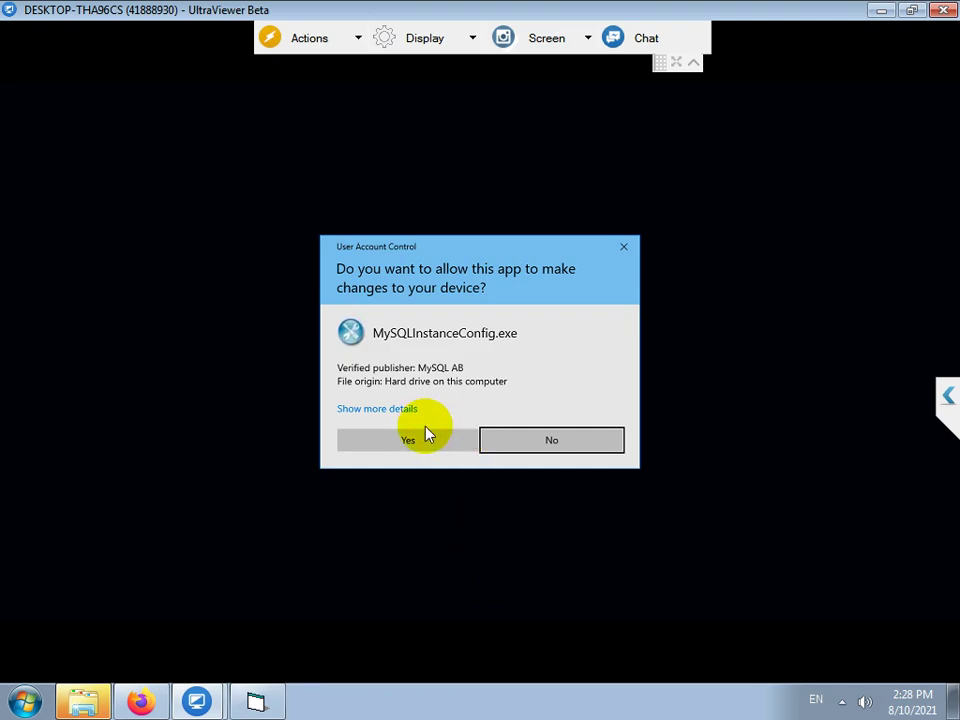
# - Start the MySQL instance wizard in Detailed Configuration, accepting default server type, usage, InnoDB and connection settings
pyautogui.click(416, 443)
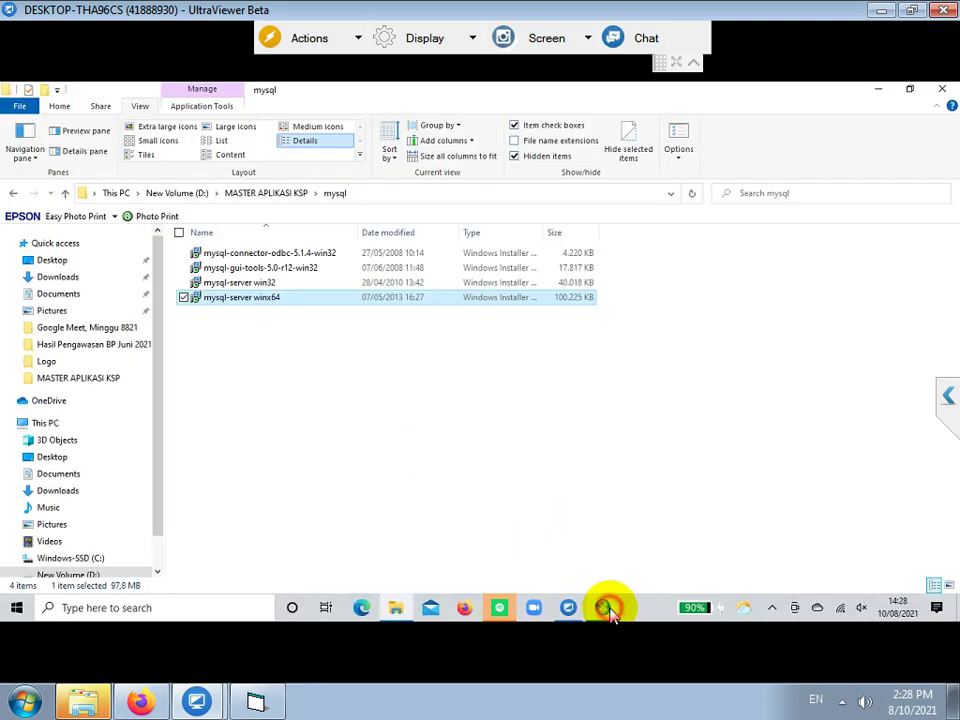
pyautogui.click(607, 607)
pyautogui.click(459, 538)
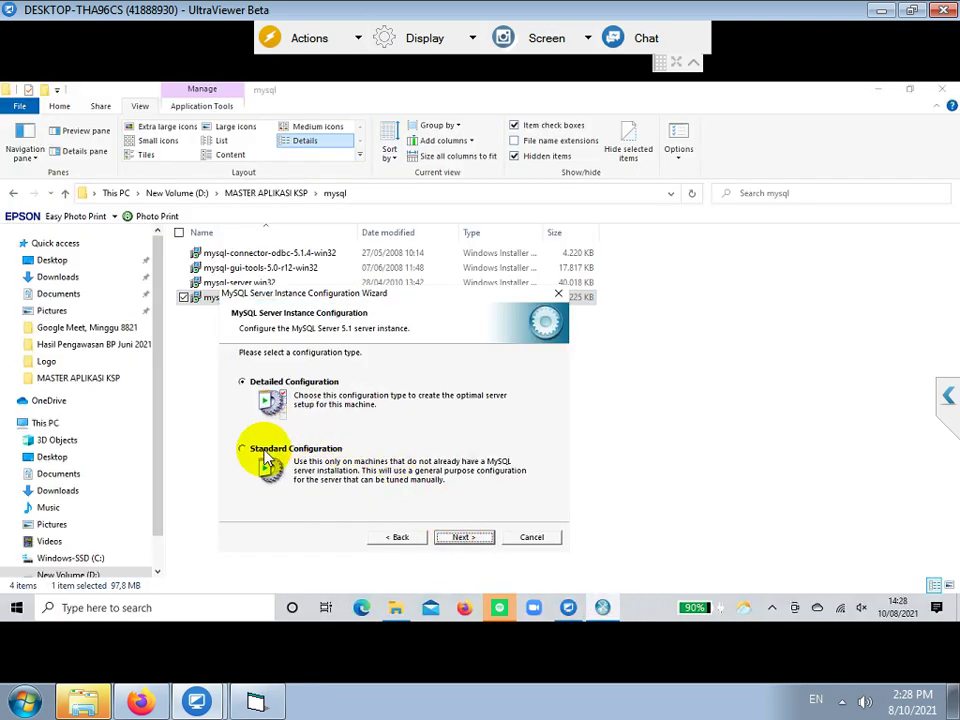
pyautogui.click(461, 538)
pyautogui.click(461, 538)
pyautogui.click(461, 538)
pyautogui.click(461, 538)
pyautogui.click(461, 538)
# - Add a port 3306 firewall exception, run as a Windows service, set root password, enable remote root
pyautogui.click(410, 419)
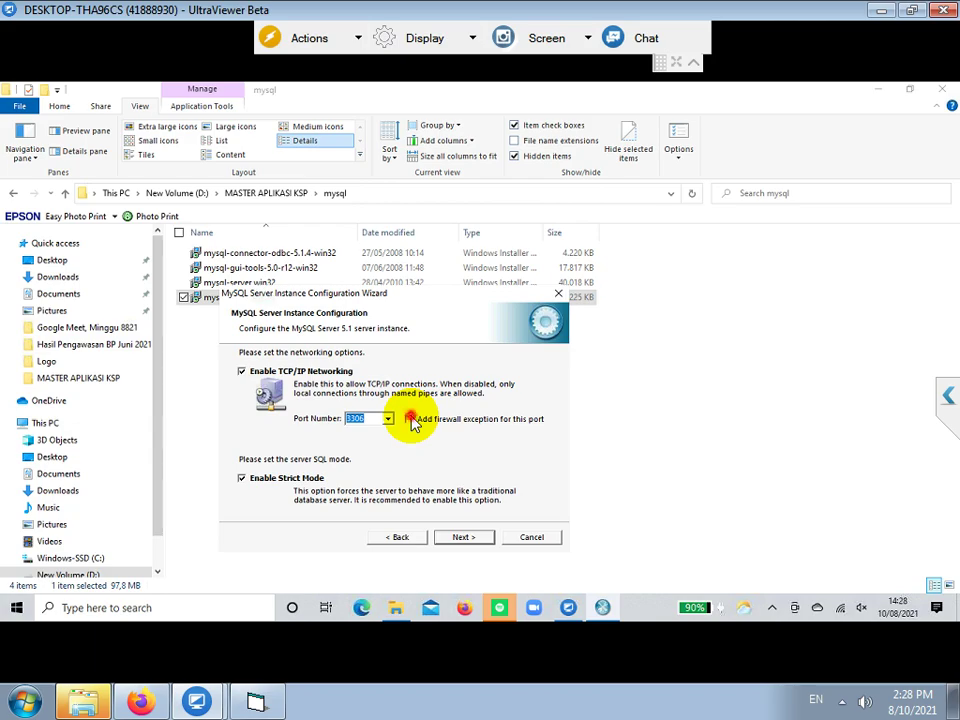
pyautogui.click(464, 538)
pyautogui.click(462, 538)
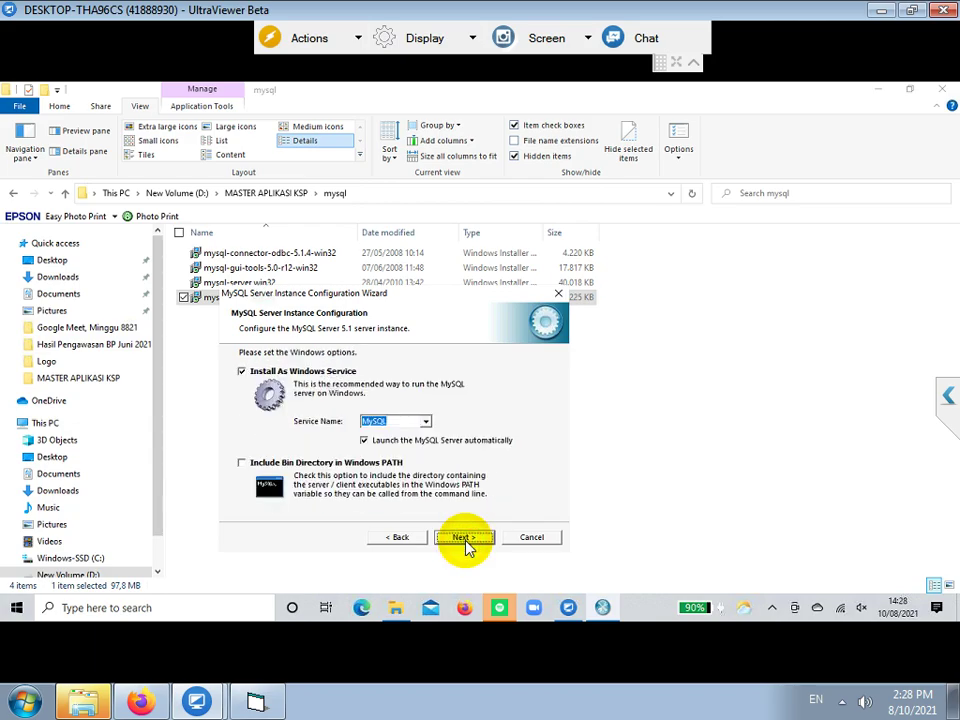
pyautogui.click(463, 540)
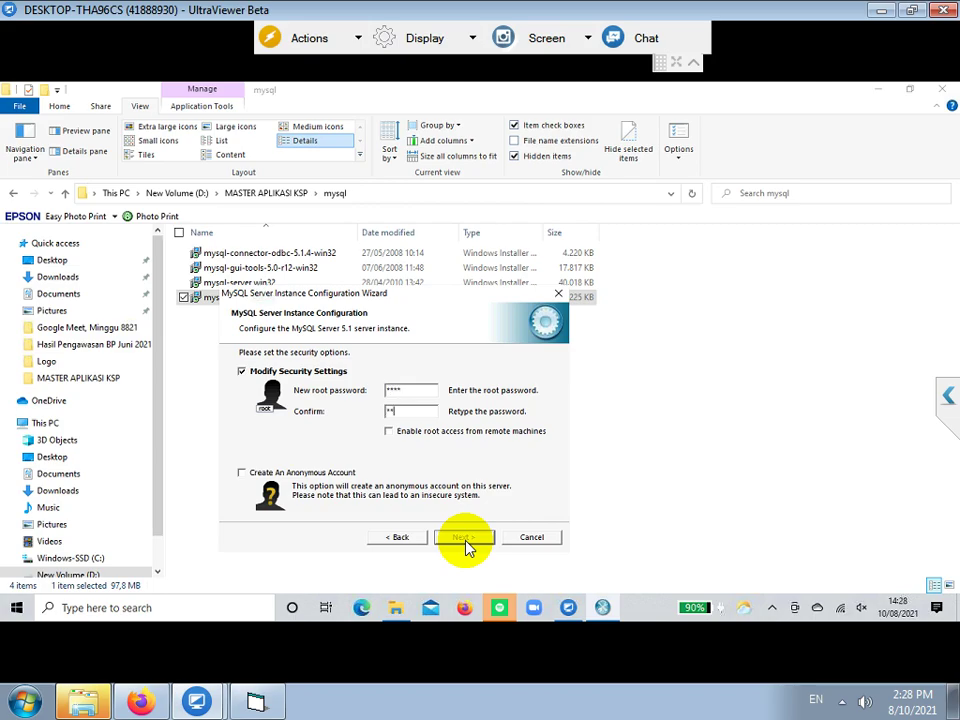
pyautogui.write('ot')
pyautogui.click(440, 432)
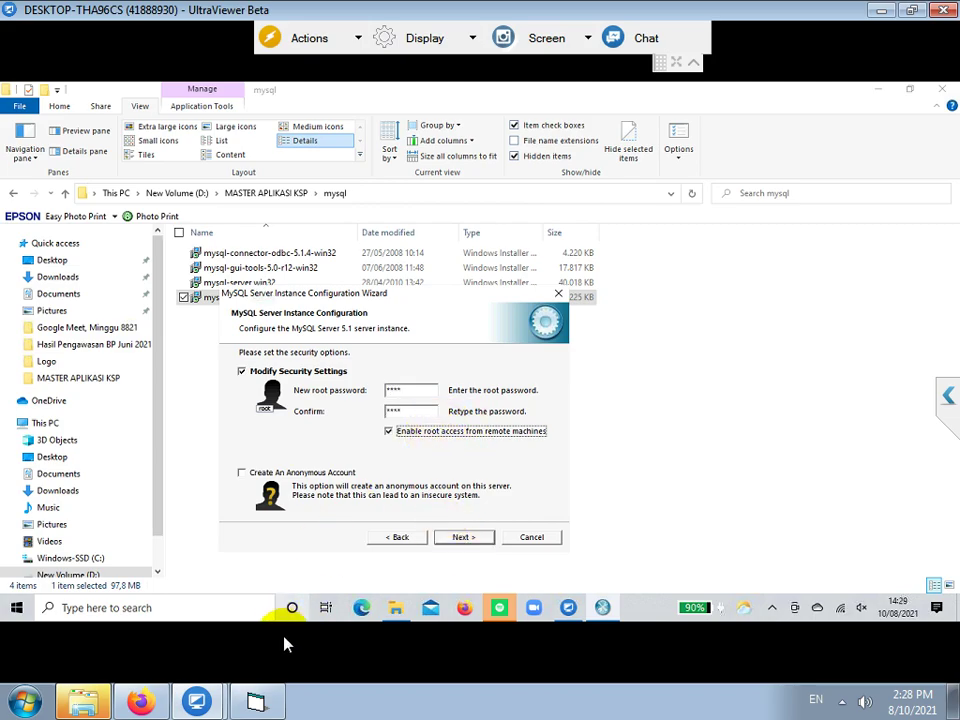
# - Type a note in the text window explaining how the password and confirm fields were filled
pyautogui.click(257, 702)
pyautogui.write('PASWO')
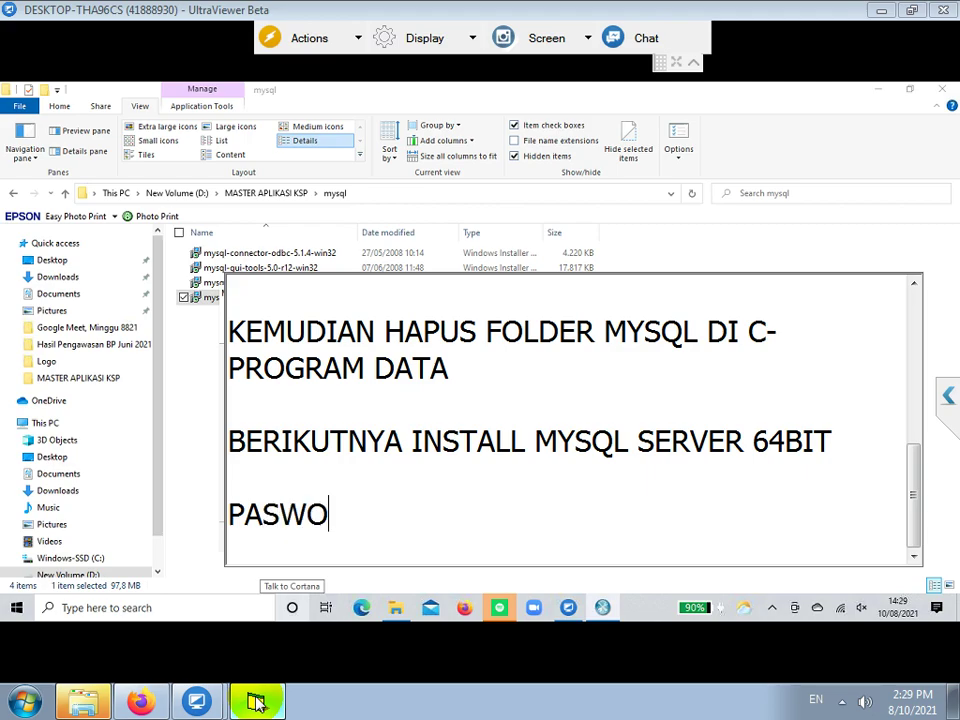
pyautogui.write('RD DAN CONFIRM ')
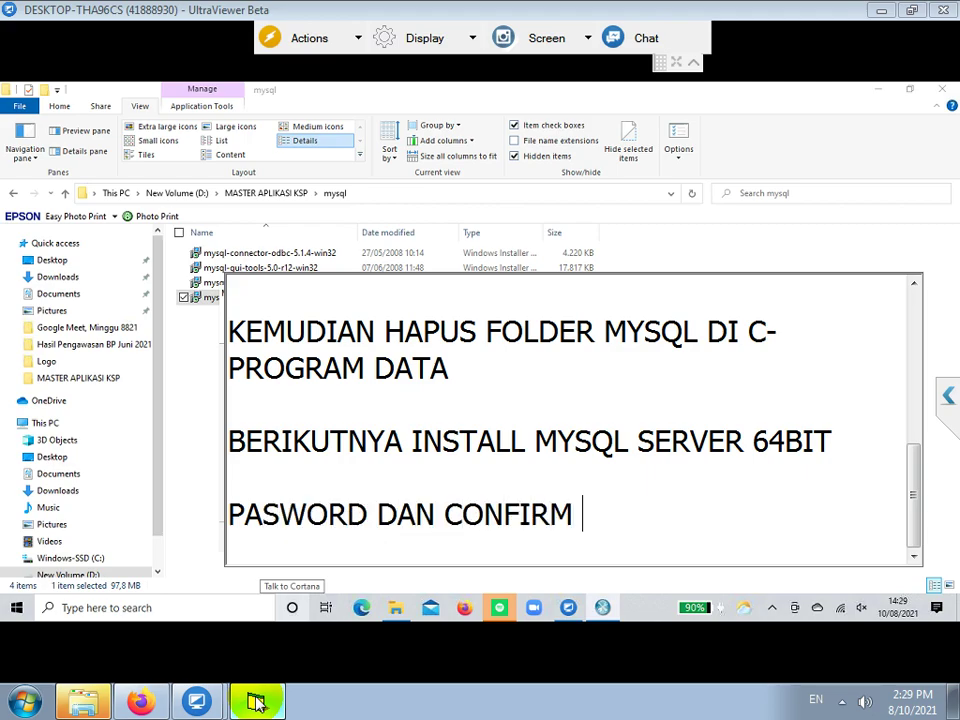
pyautogui.write('DIISI ROOT SEMUA KECIL SEMUA')
pyautogui.press('Return')
pyautogui.press('Return')
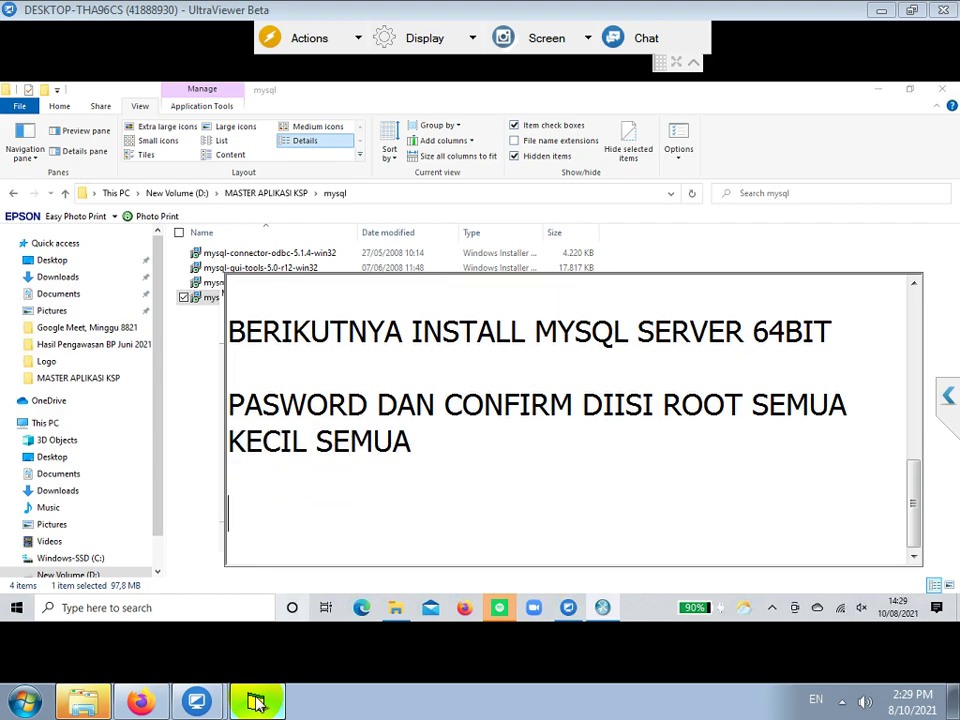
# - Confirm the security settings and execute the MySQL instance configuration
pyautogui.click(606, 607)
pyautogui.click(568, 608)
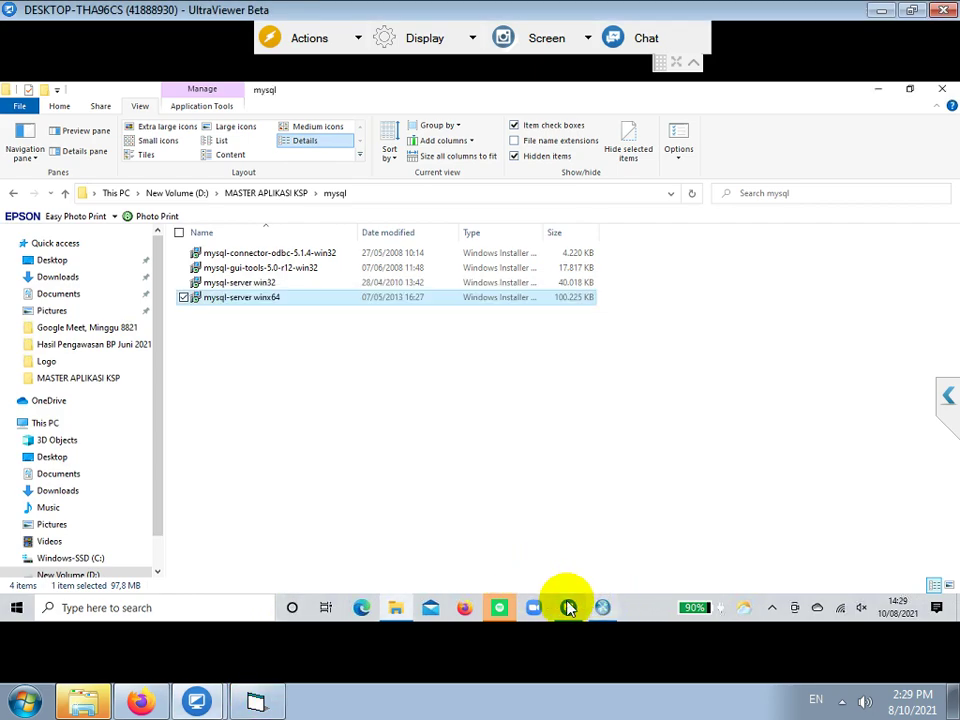
pyautogui.click(603, 607)
pyautogui.click(461, 538)
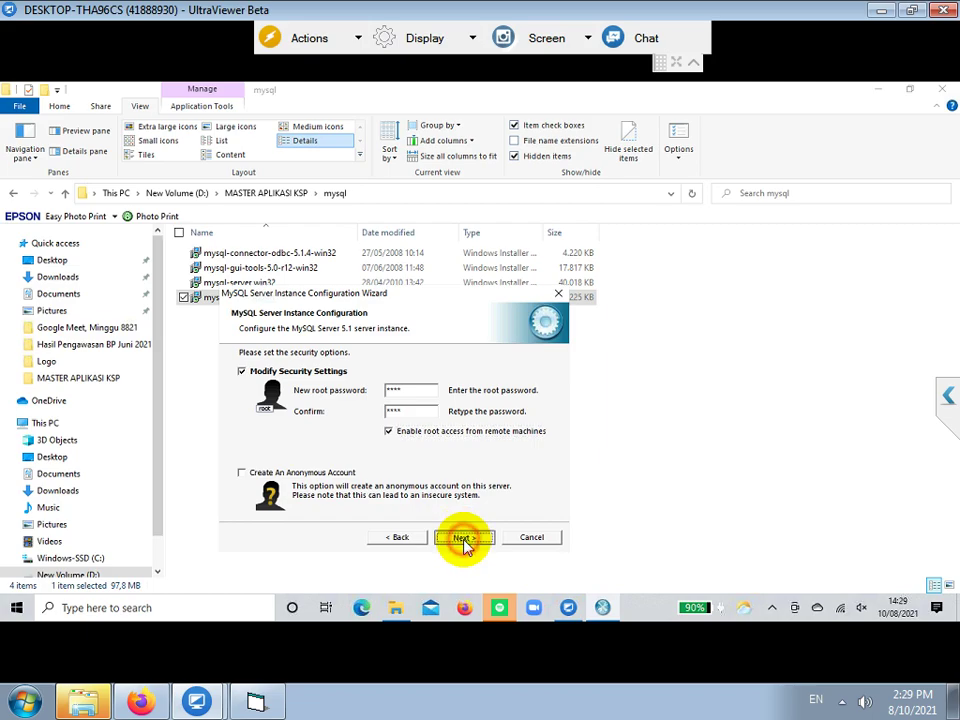
pyautogui.click(463, 540)
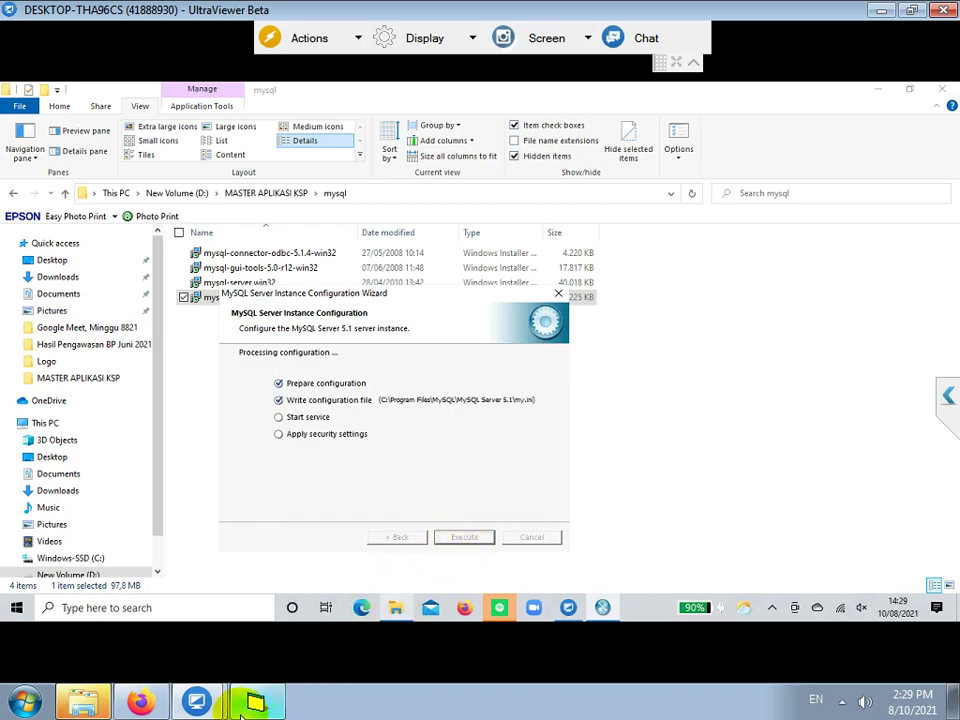
pyautogui.click(264, 705)
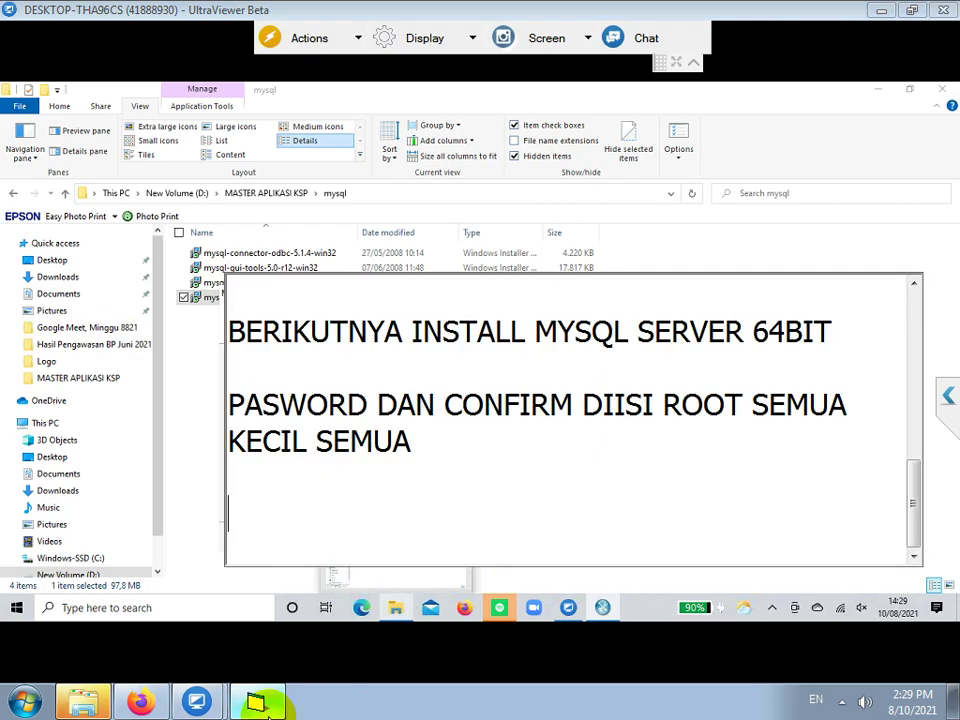
# - Note 'KEMUDIAN INSTALL MYSQL CONNECTOR ODBC DAN' and finish the completed MySQL configuration wizard
pyautogui.write('KEMUDIAN ')
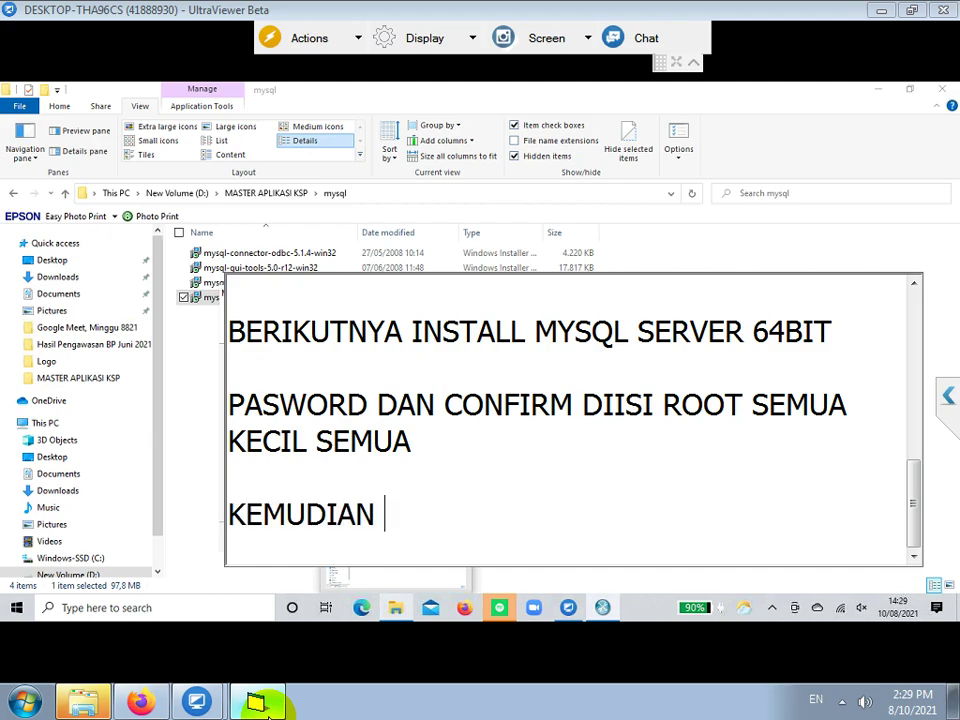
pyautogui.write('INSTALL MYSQL ')
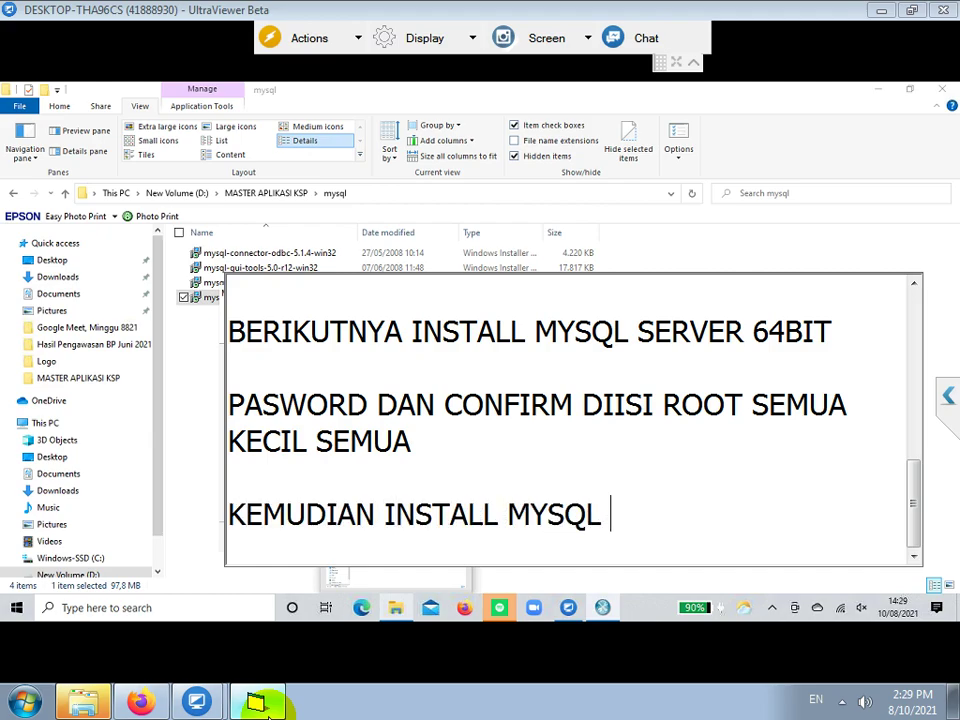
pyautogui.write('CONNECTOR ODBC DAN GUI TOOLS NYA')
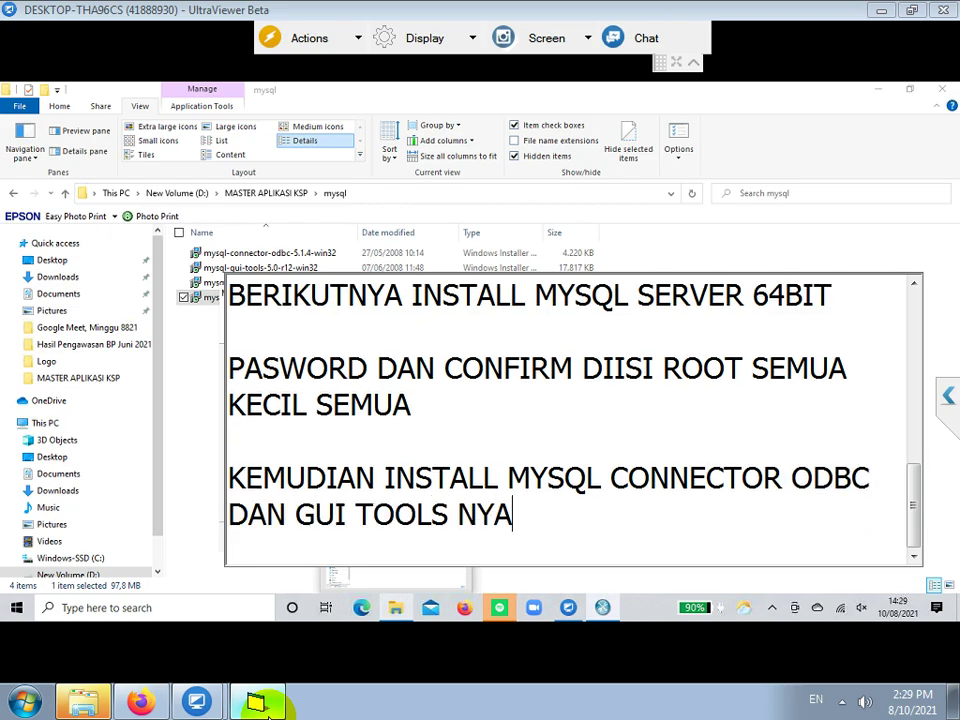
pyautogui.press('Return')
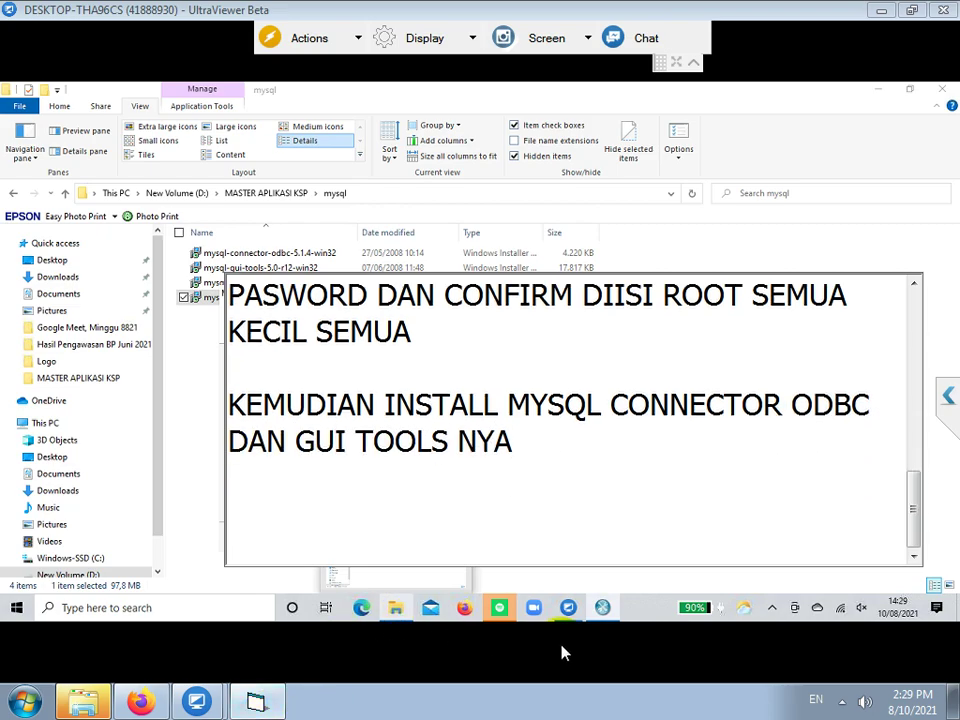
pyautogui.click(603, 608)
pyautogui.click(603, 608)
pyautogui.click(603, 608)
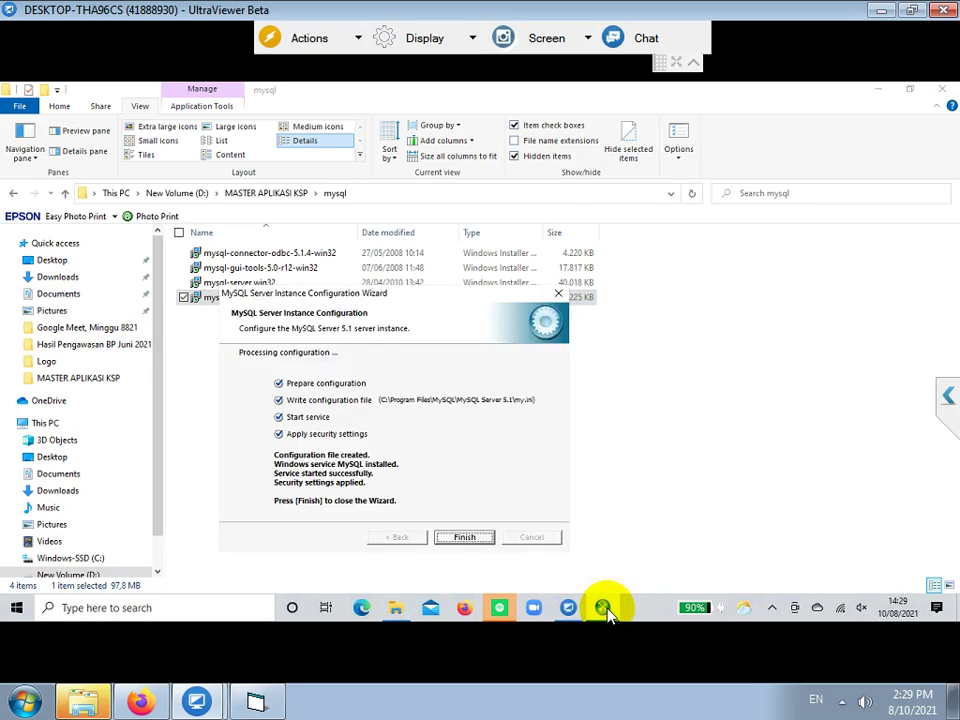
pyautogui.click(460, 540)
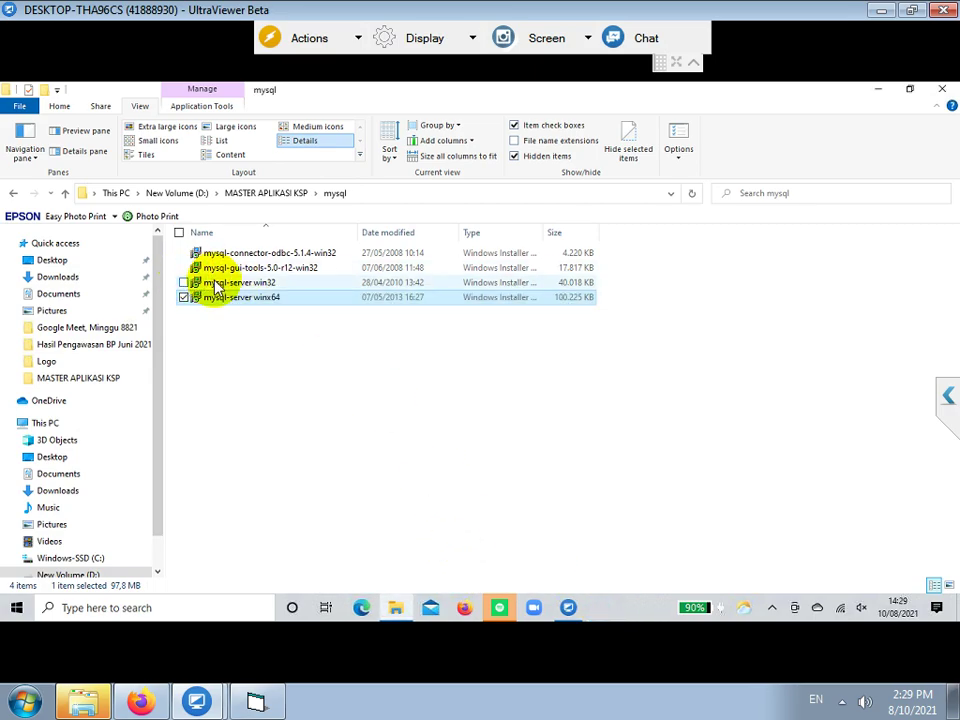
pyautogui.click(247, 256)
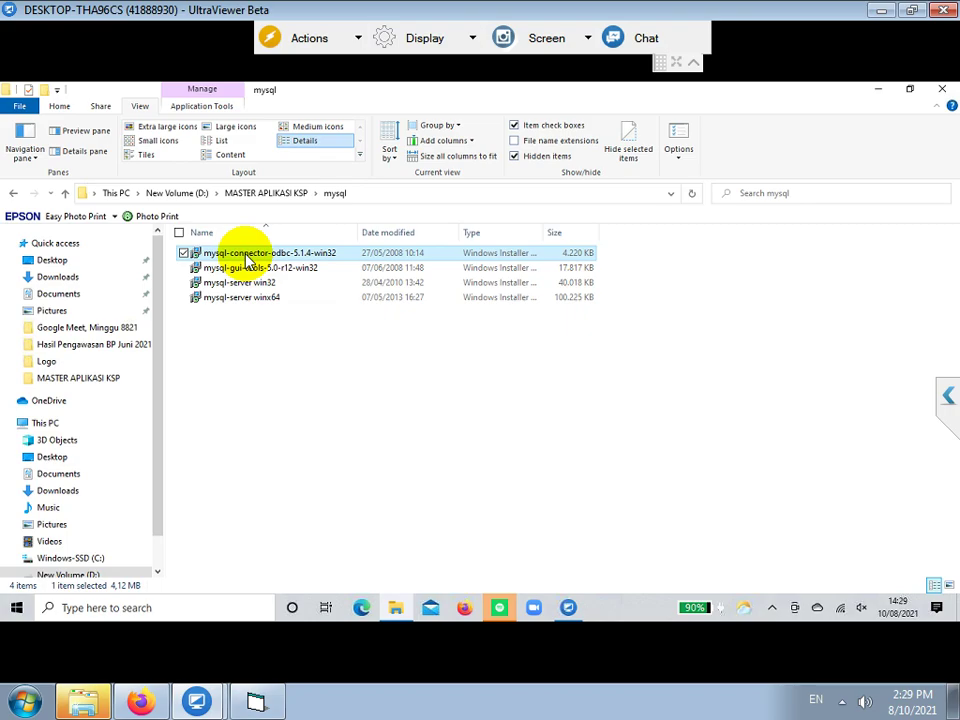
# - Run the Connector/ODBC 5.1 installer with Typical setup, approve UAC, and finish
pyautogui.doubleClick(247, 257)
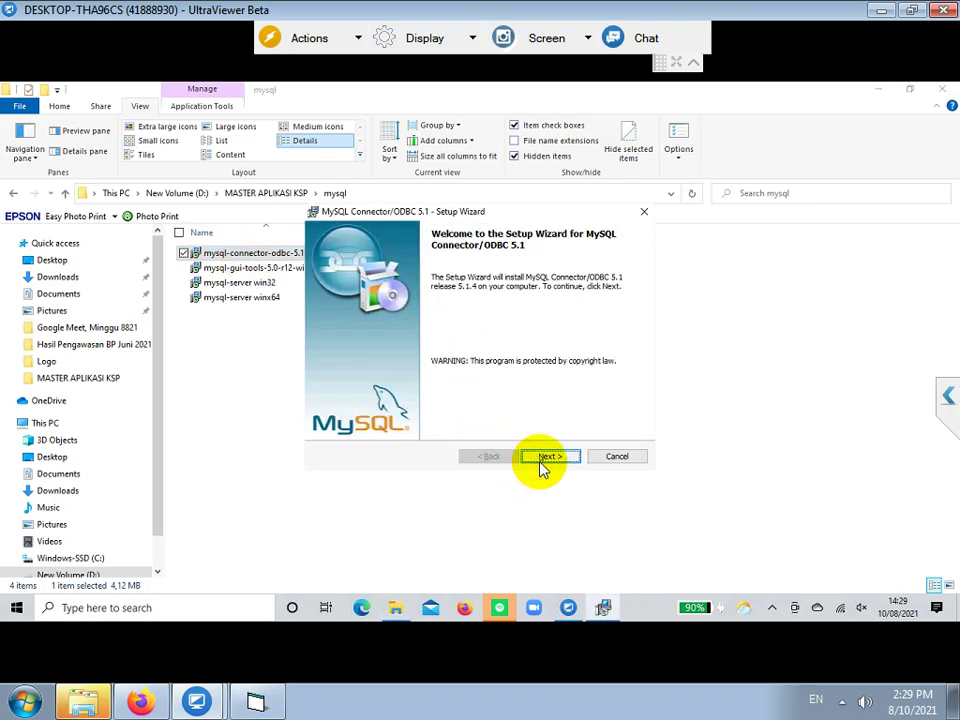
pyautogui.click(543, 460)
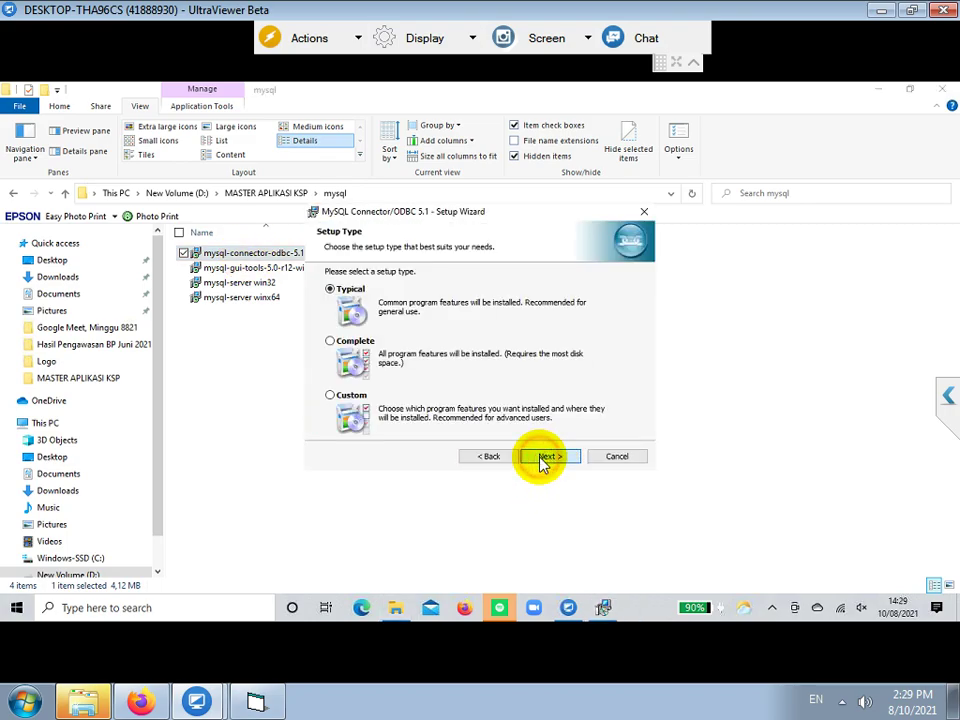
pyautogui.click(543, 460)
pyautogui.click(543, 460)
pyautogui.click(421, 443)
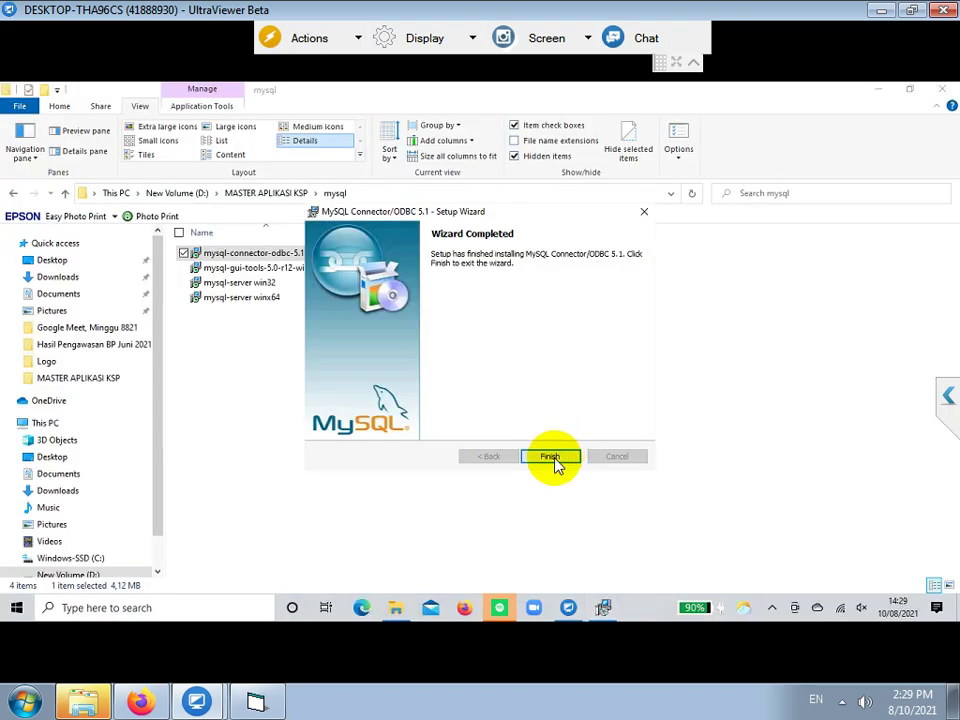
pyautogui.click(550, 458)
# - Run the mysql-gui-tools installer, accept the license, choose Complete setup, install, and finish
pyautogui.click(266, 270)
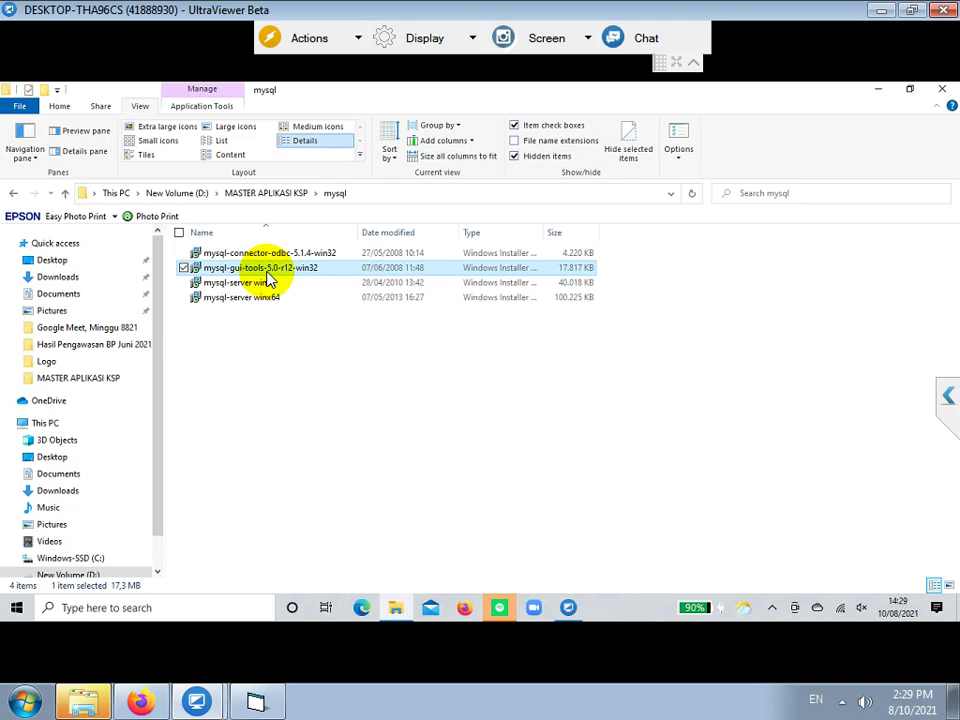
pyautogui.doubleClick(266, 272)
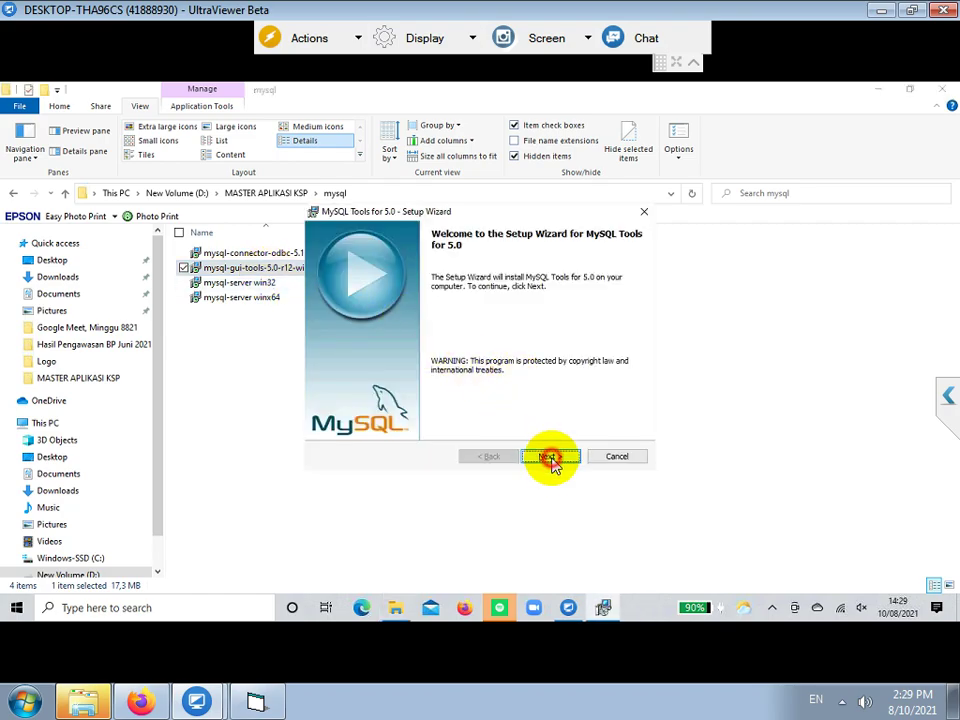
pyautogui.click(553, 460)
pyautogui.click(402, 407)
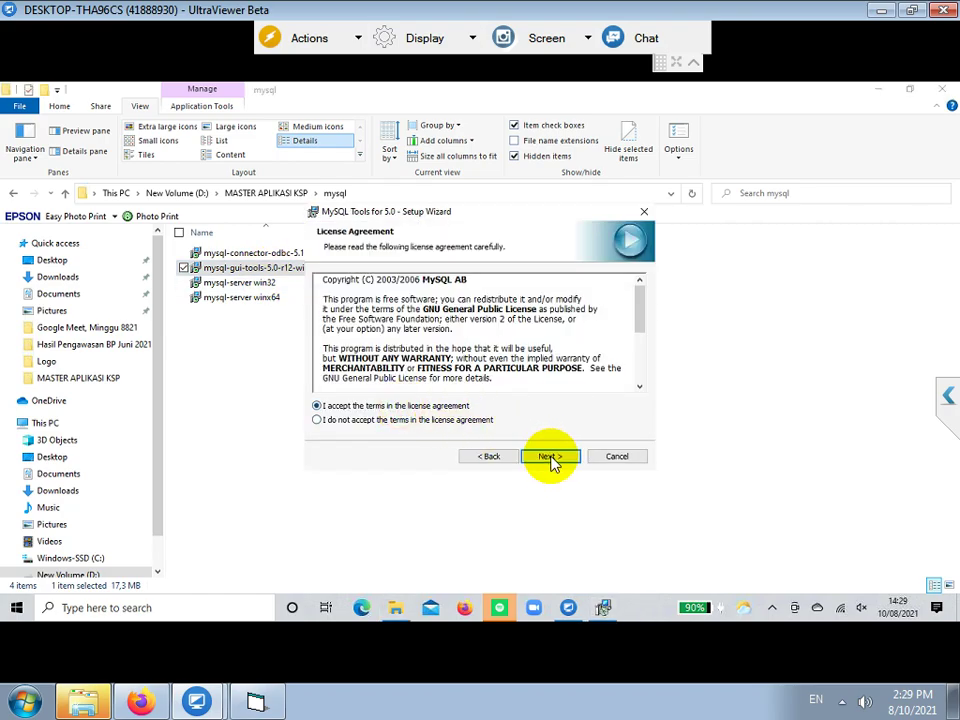
pyautogui.click(550, 457)
pyautogui.click(550, 457)
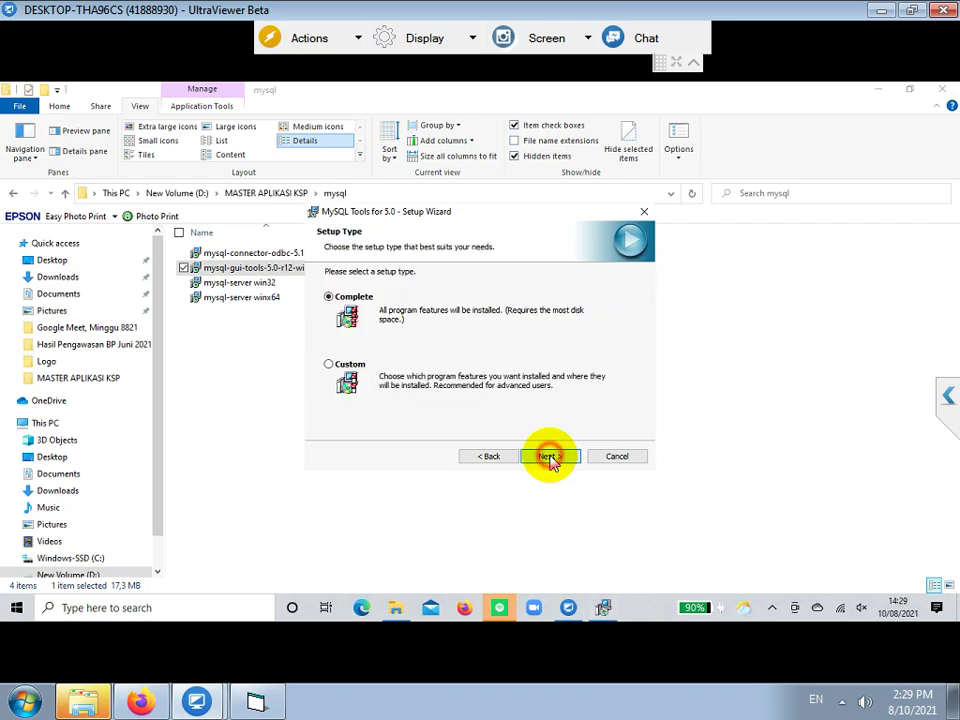
pyautogui.click(550, 457)
pyautogui.click(549, 456)
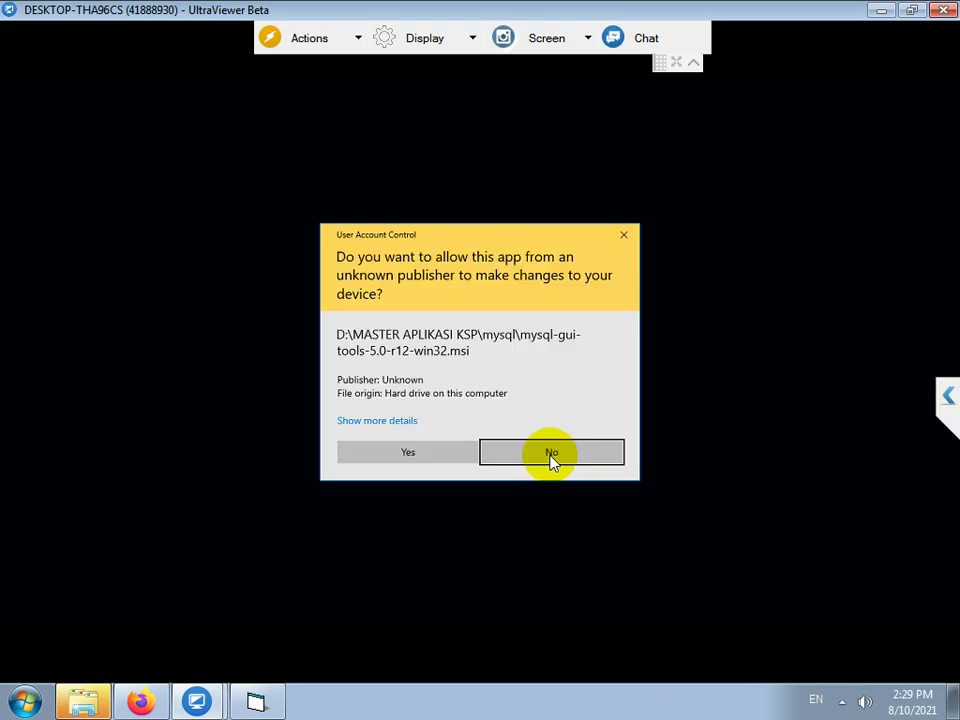
pyautogui.click(430, 462)
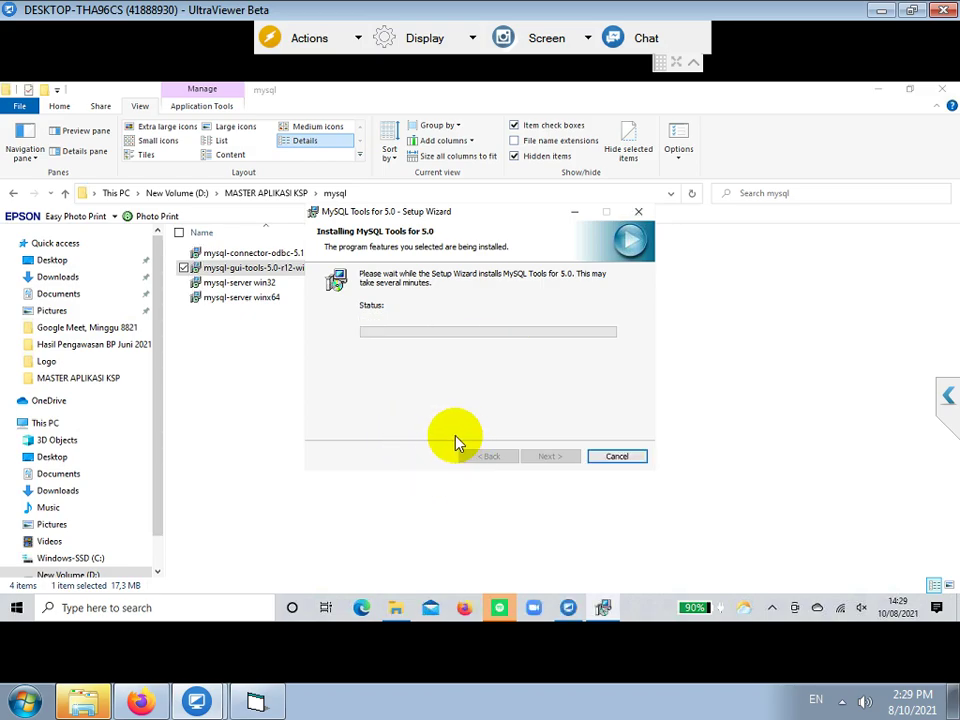
pyautogui.click(545, 457)
pyautogui.click(545, 457)
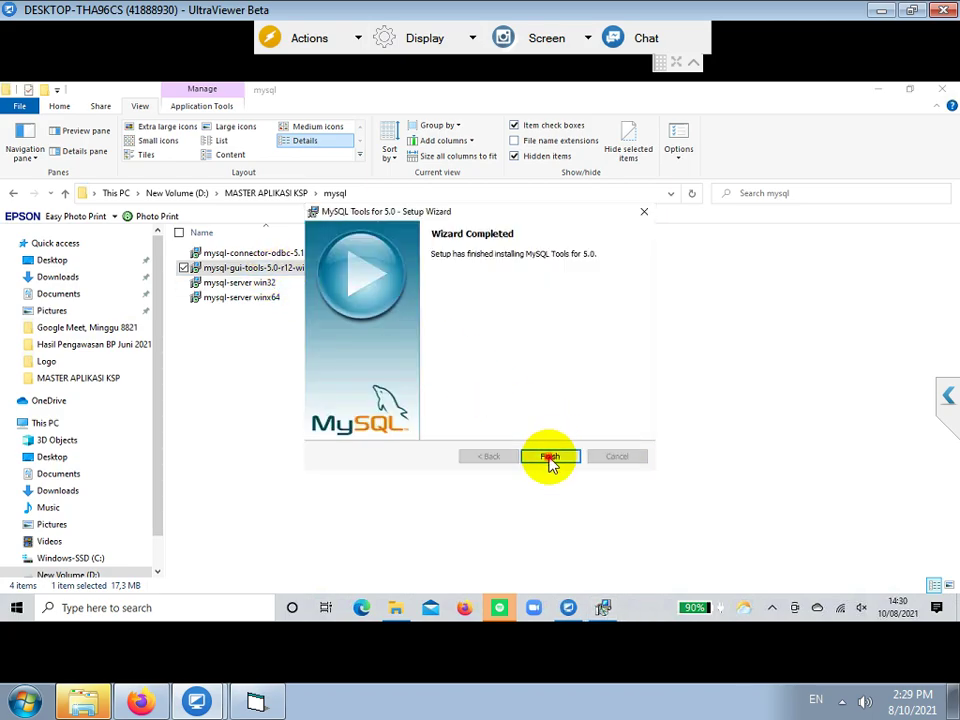
pyautogui.click(550, 457)
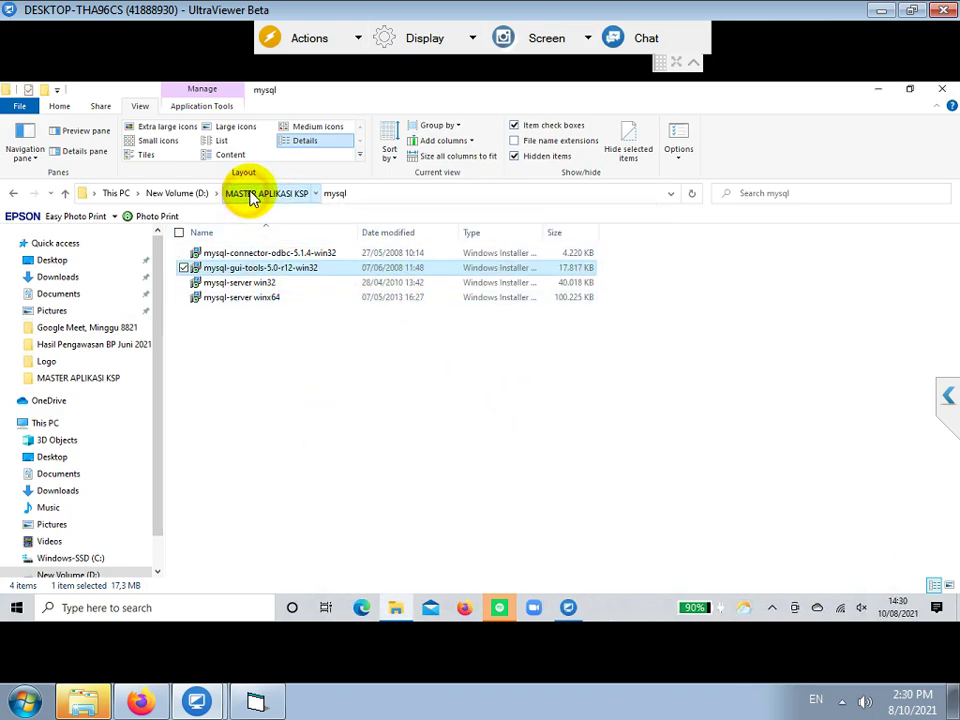
# - Open the Setup Software folder and run setup as administrator
pyautogui.click(245, 194)
pyautogui.click(229, 268)
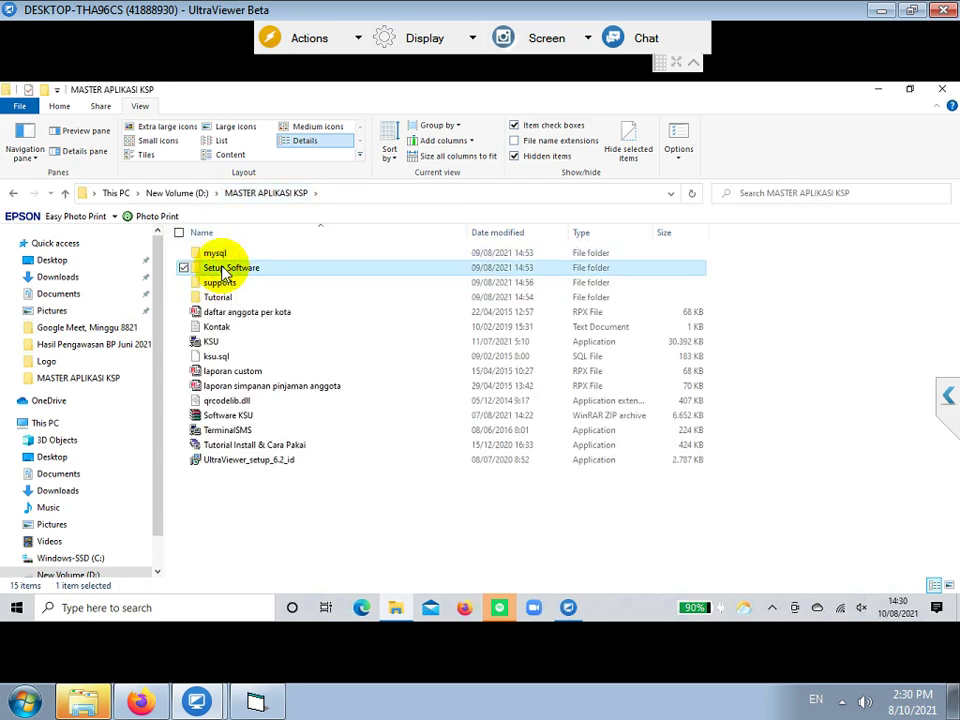
pyautogui.doubleClick(229, 268)
pyautogui.click(215, 344)
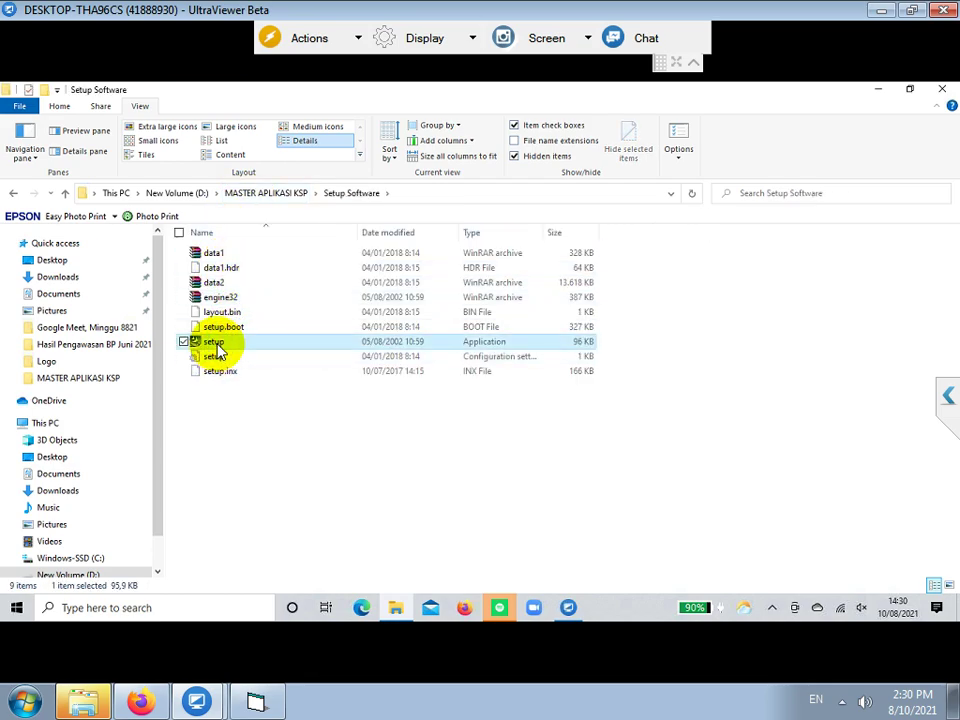
pyautogui.rightClick(218, 350)
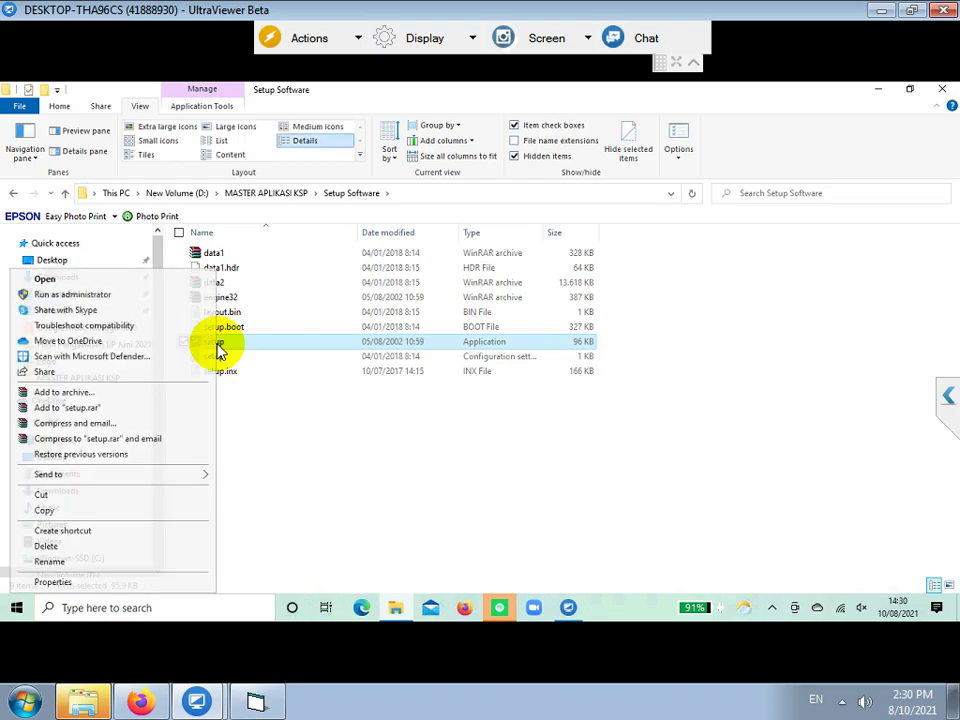
pyautogui.click(82, 295)
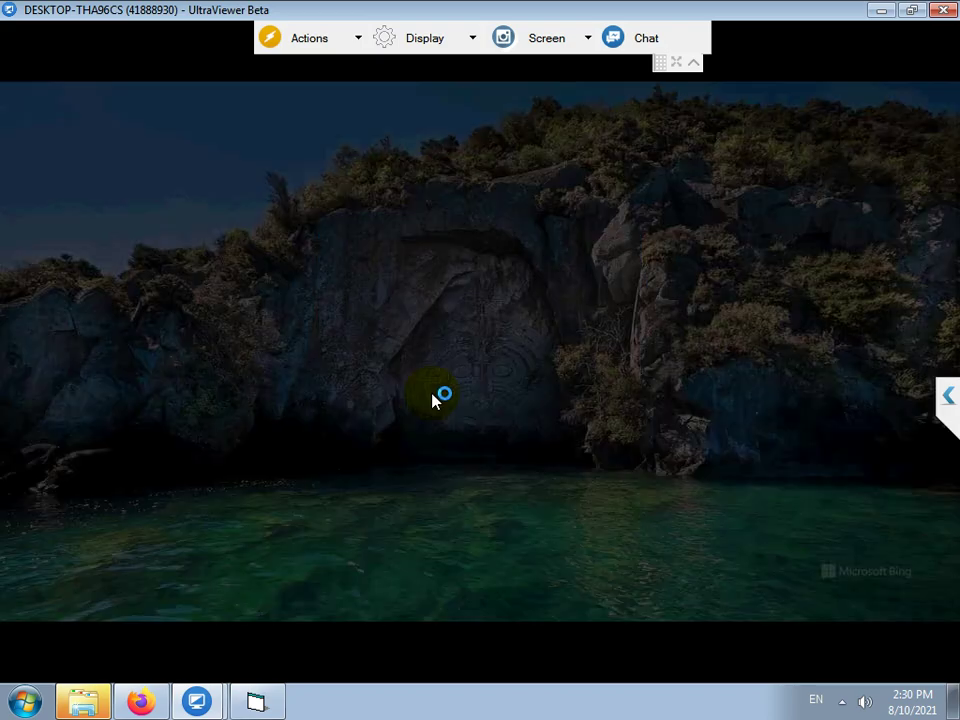
pyautogui.click(440, 450)
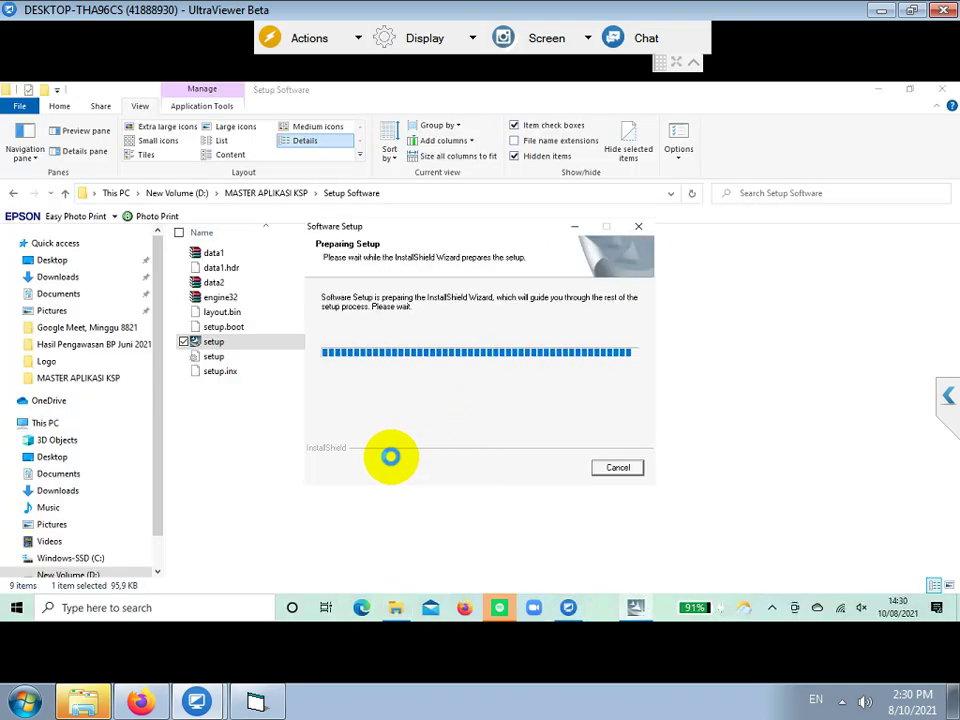
# - Choose Repair, dismiss the AB2DLL.DLL self-registration error, and finish maintenance
pyautogui.click(345, 359)
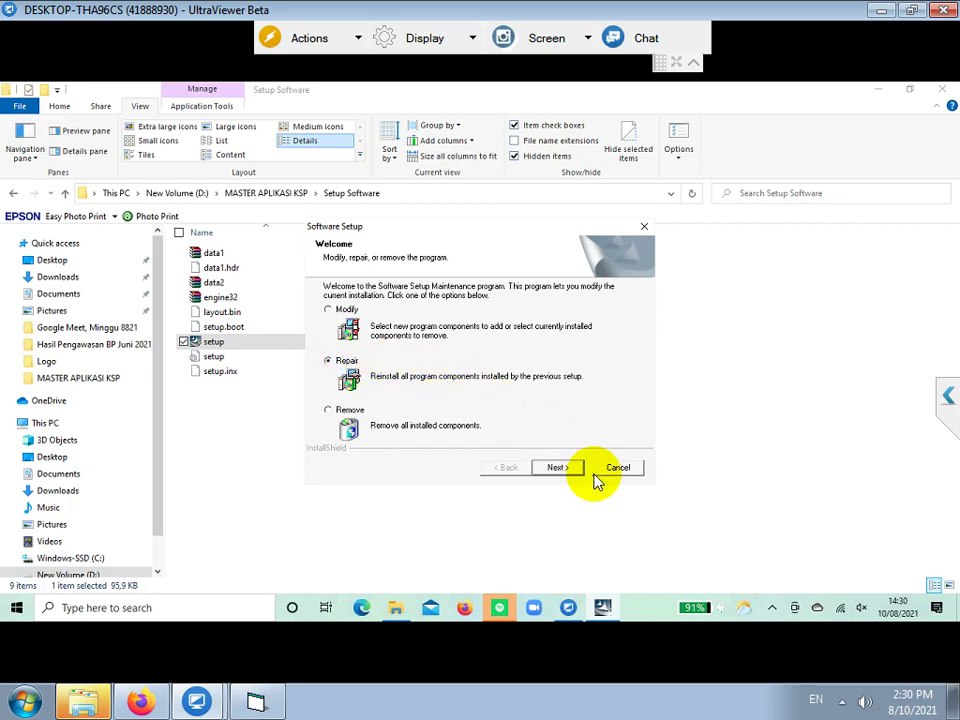
pyautogui.click(557, 467)
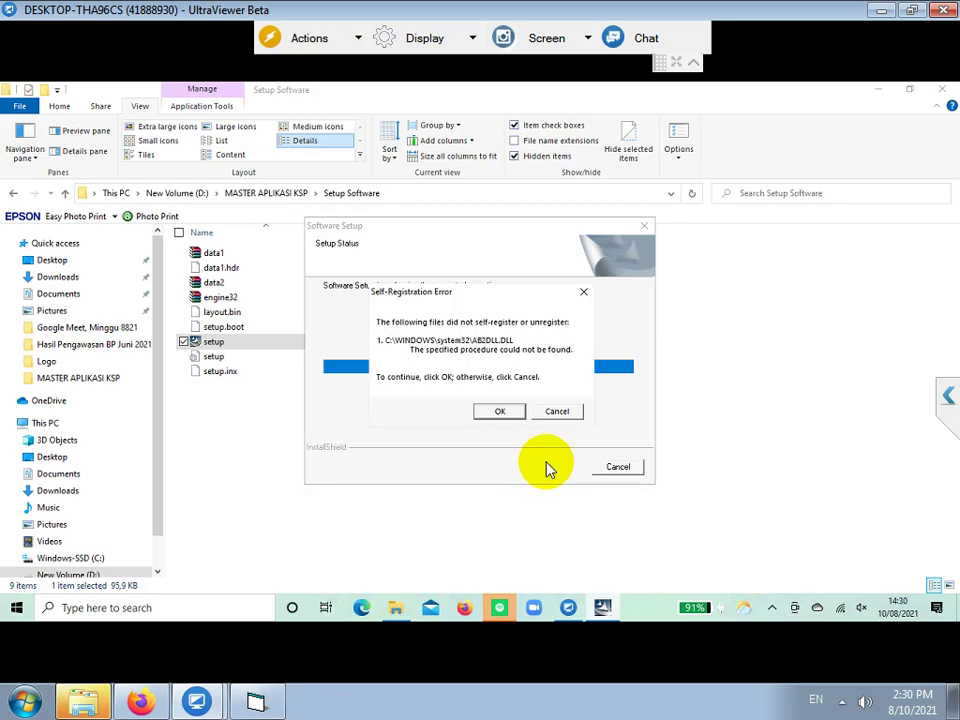
pyautogui.click(508, 412)
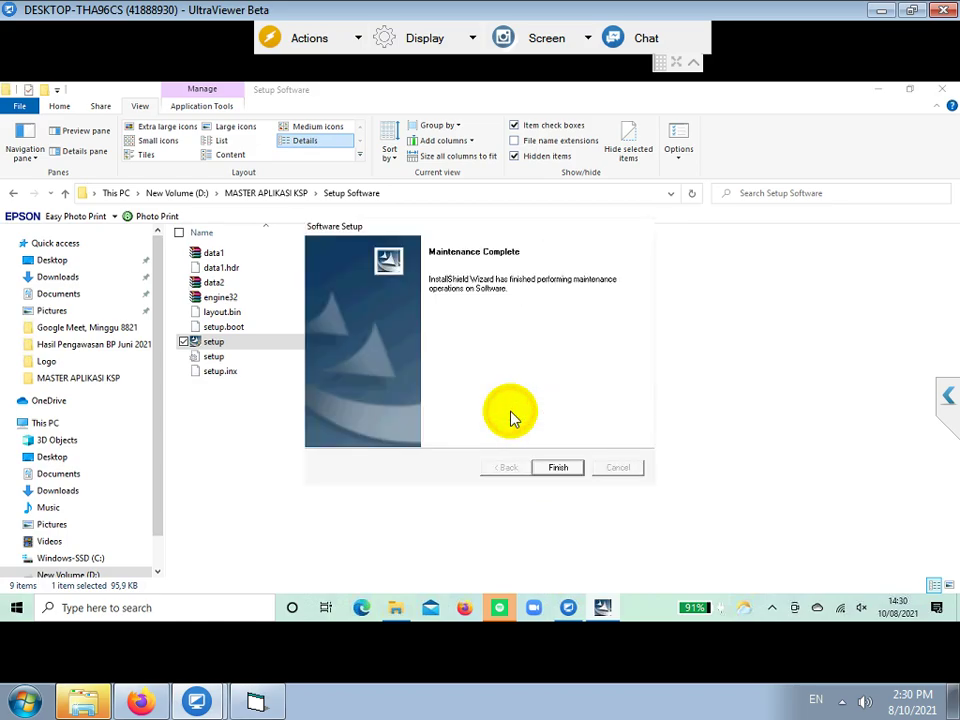
pyautogui.click(557, 467)
pyautogui.click(265, 195)
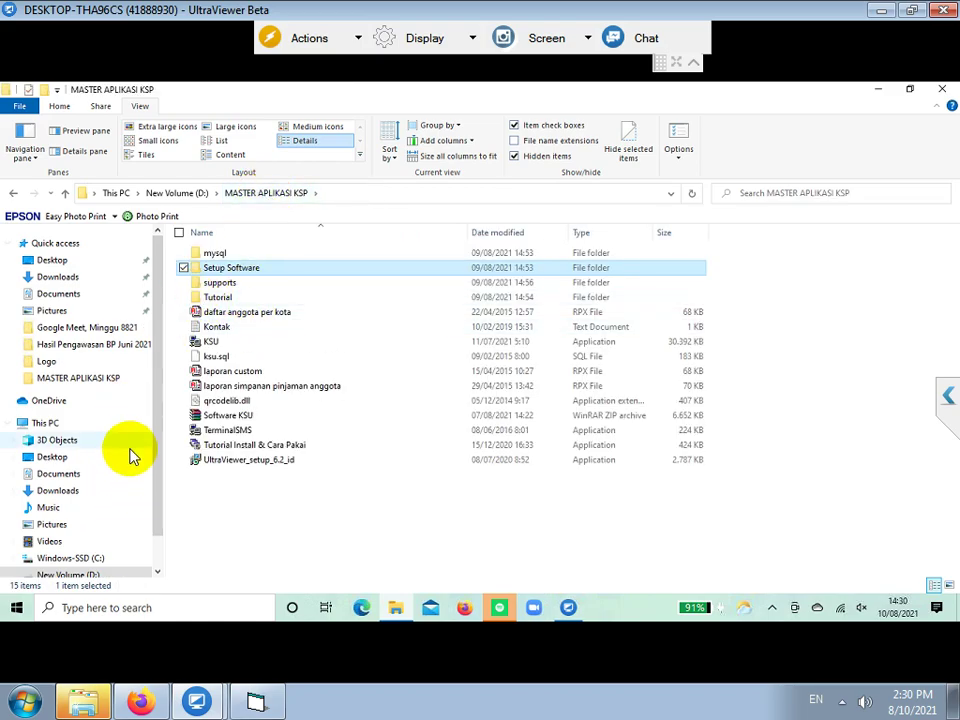
# - Launch MySQL Administrator from the Start menu and connect to localhost port 3306 as root
pyautogui.click(16, 607)
pyautogui.scroll(-6, 60, 425)
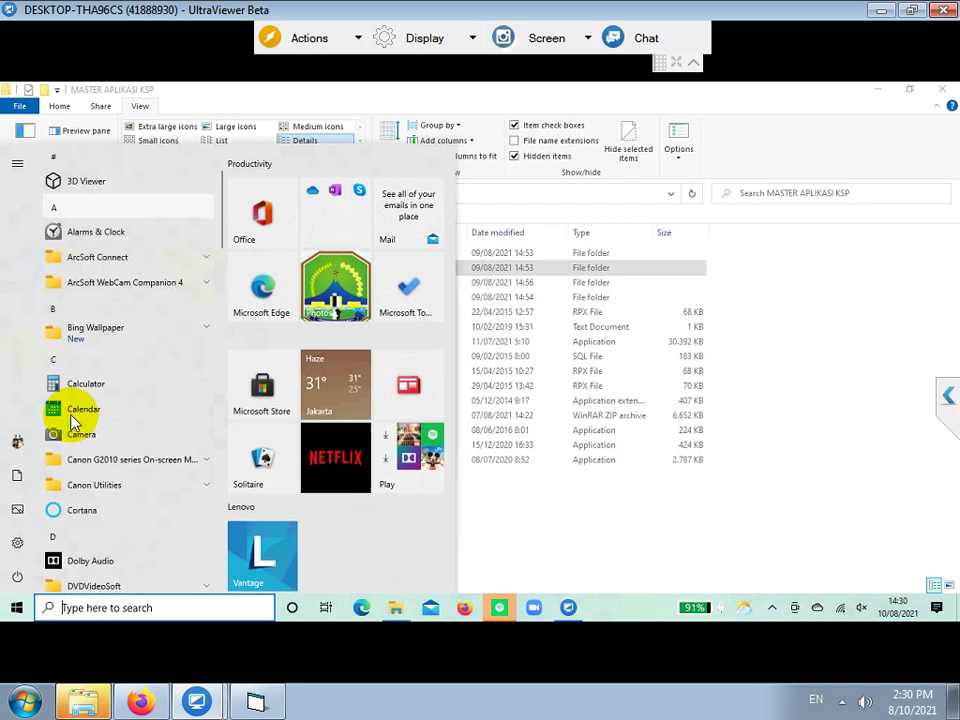
pyautogui.scroll(-5, 72, 418)
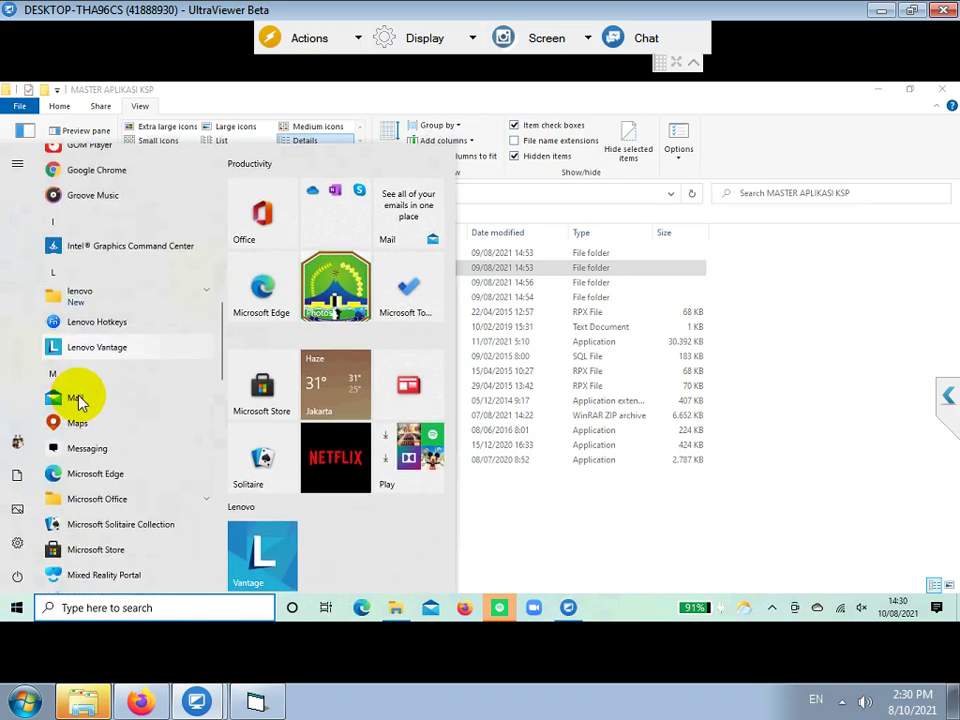
pyautogui.scroll(-4, 97, 397)
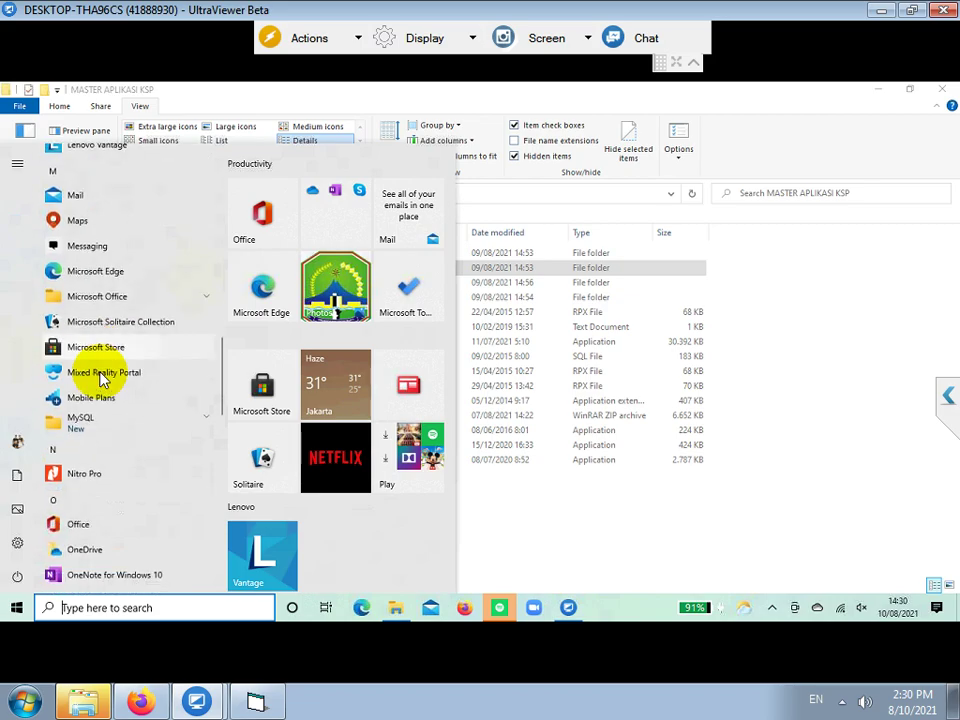
pyautogui.click(80, 422)
pyautogui.click(108, 452)
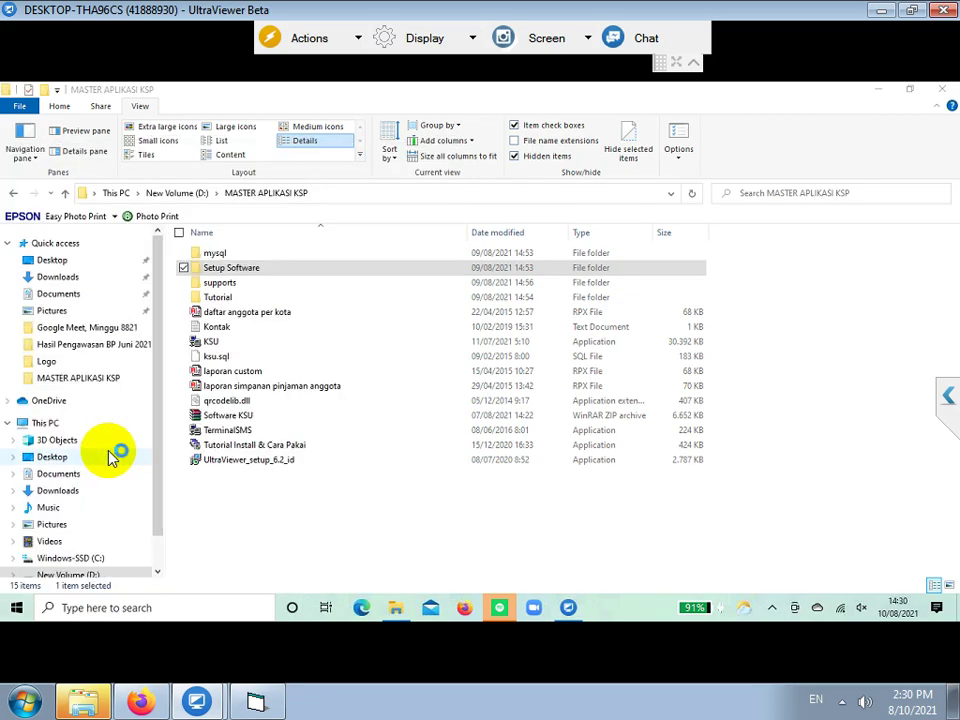
pyautogui.click(480, 359)
pyautogui.write('localhost')
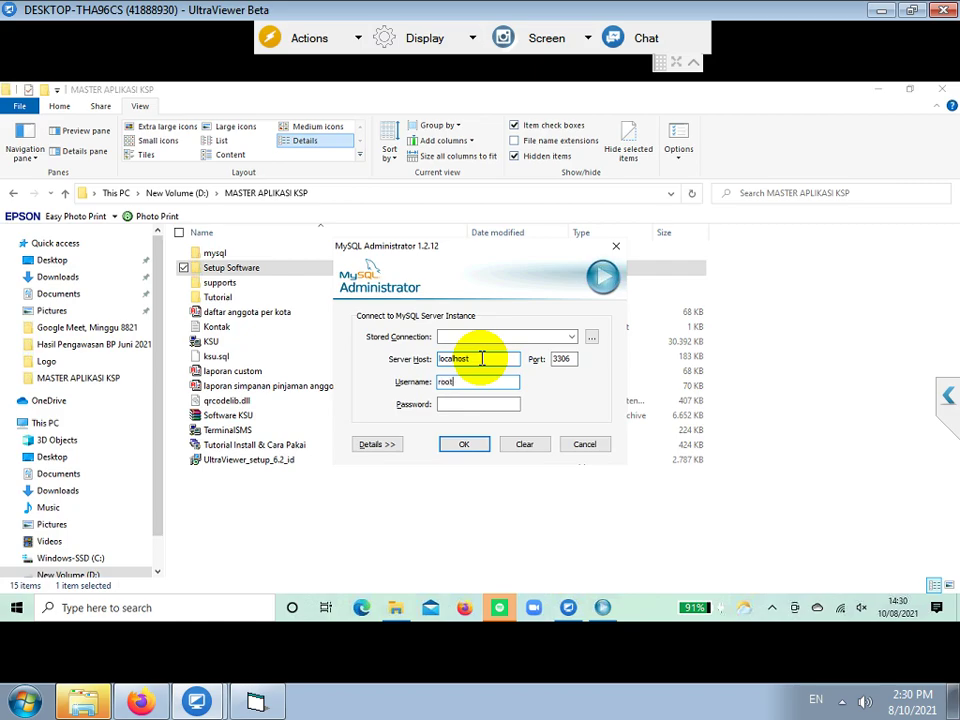
pyautogui.press('Return')
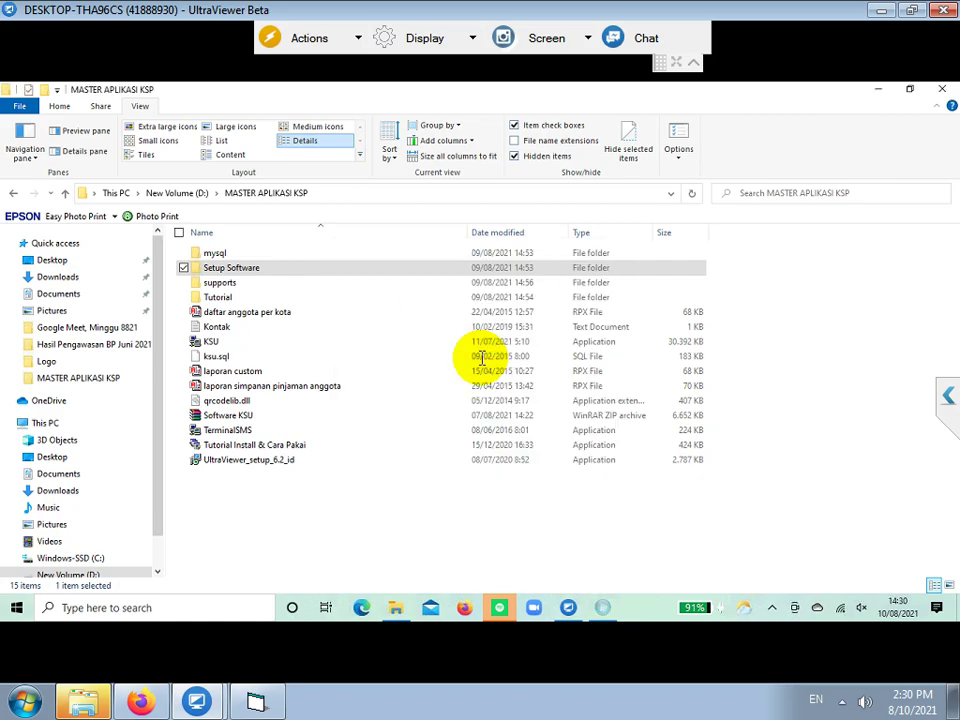
# - In Restore, select D:\MASTER APLIKASI KSP\ksu.sql as the backup file
pyautogui.click(214, 313)
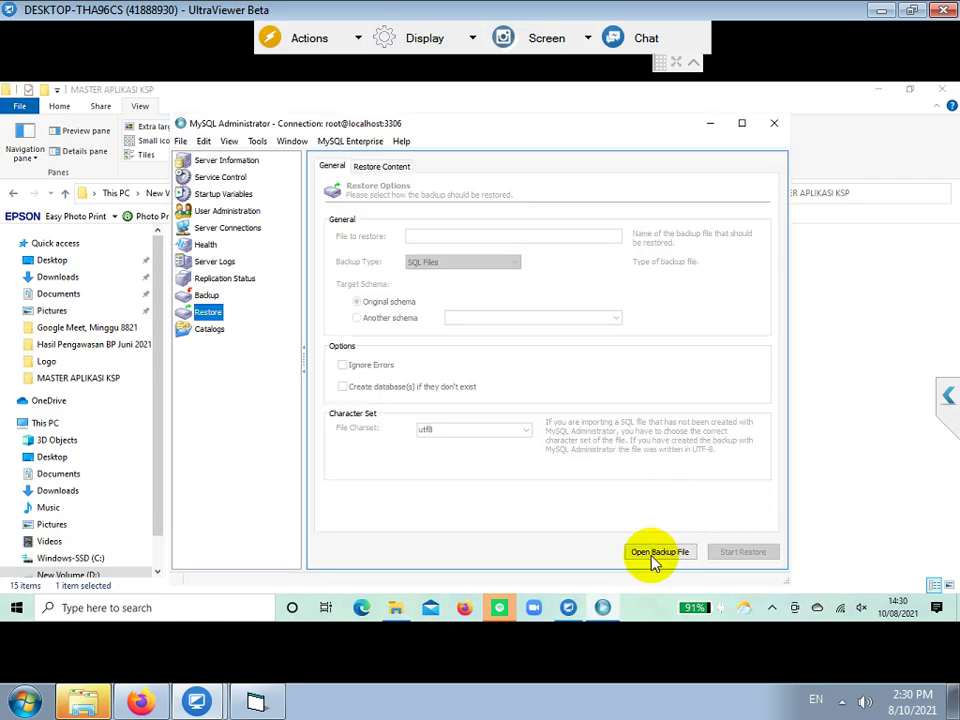
pyautogui.click(650, 556)
pyautogui.click(407, 200)
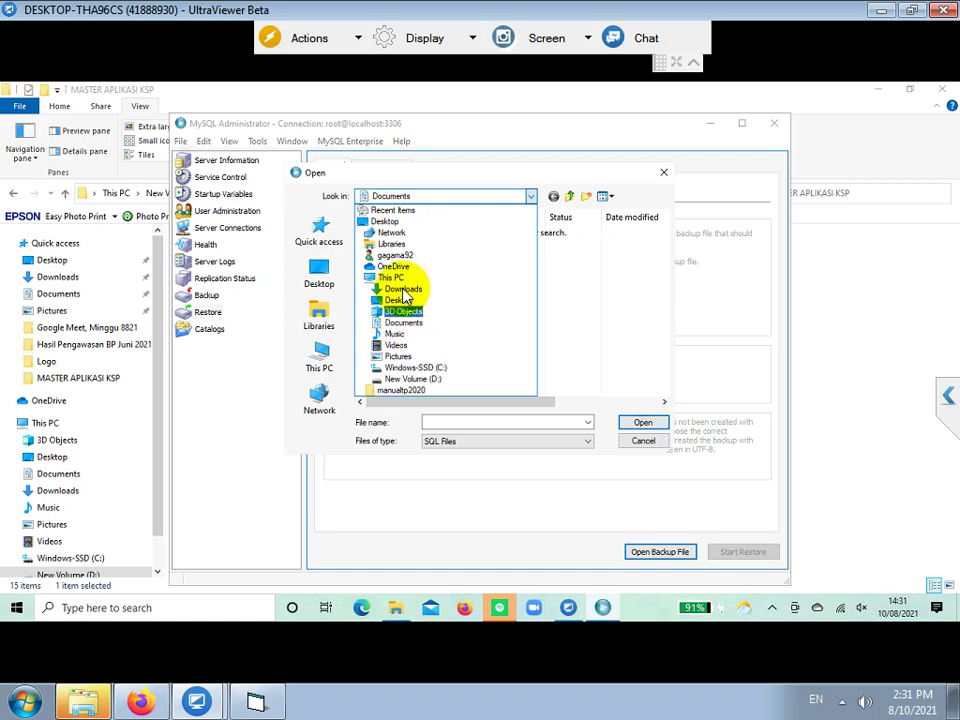
pyautogui.click(408, 379)
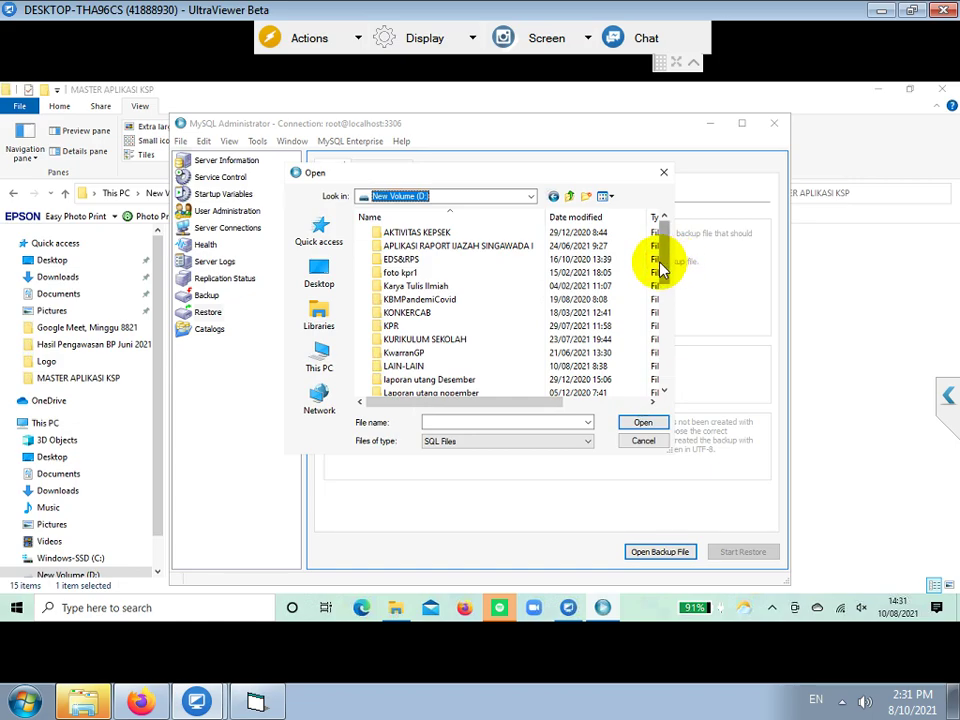
pyautogui.moveTo(660, 265); pyautogui.dragTo(651, 313)
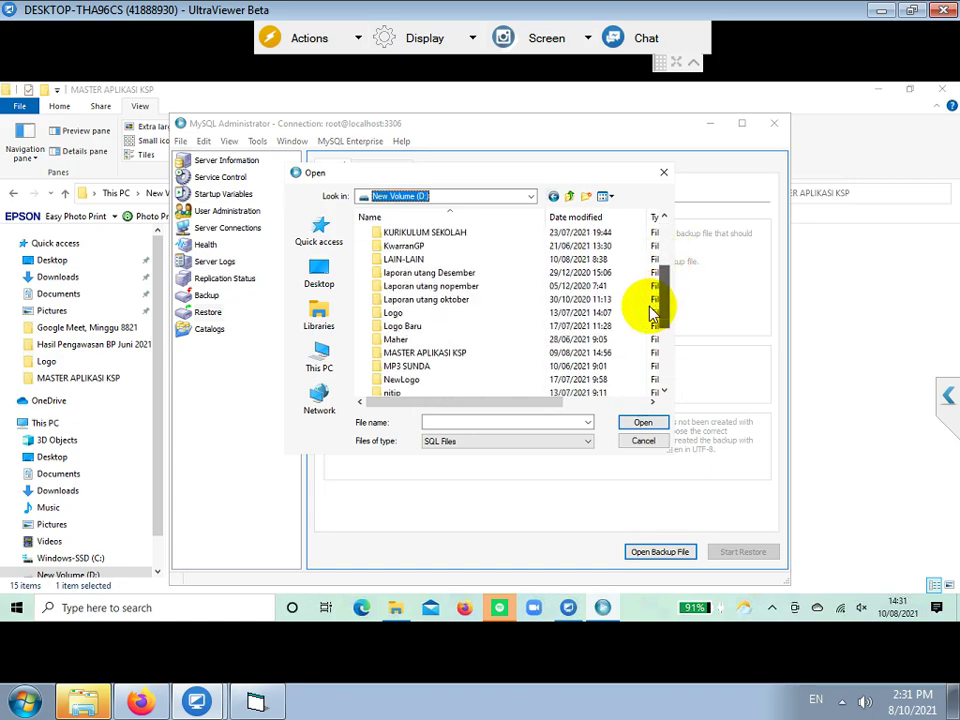
pyautogui.doubleClick(422, 353)
pyautogui.doubleClick(396, 287)
# - Run the restore, dismiss the completion report, and close MySQL Administrator
pyautogui.click(750, 557)
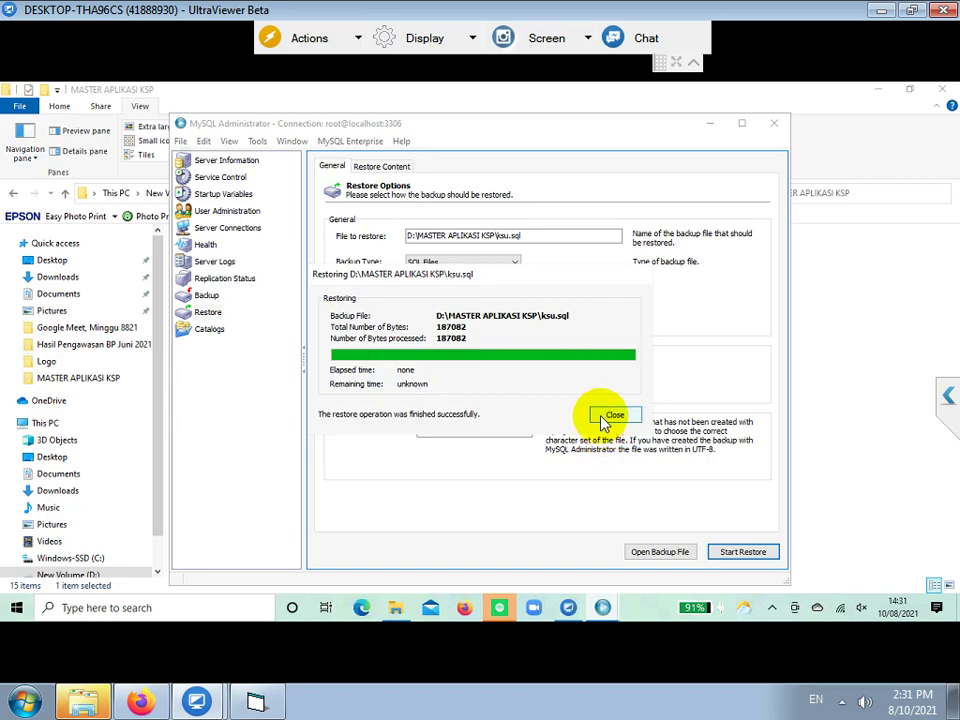
pyautogui.click(610, 415)
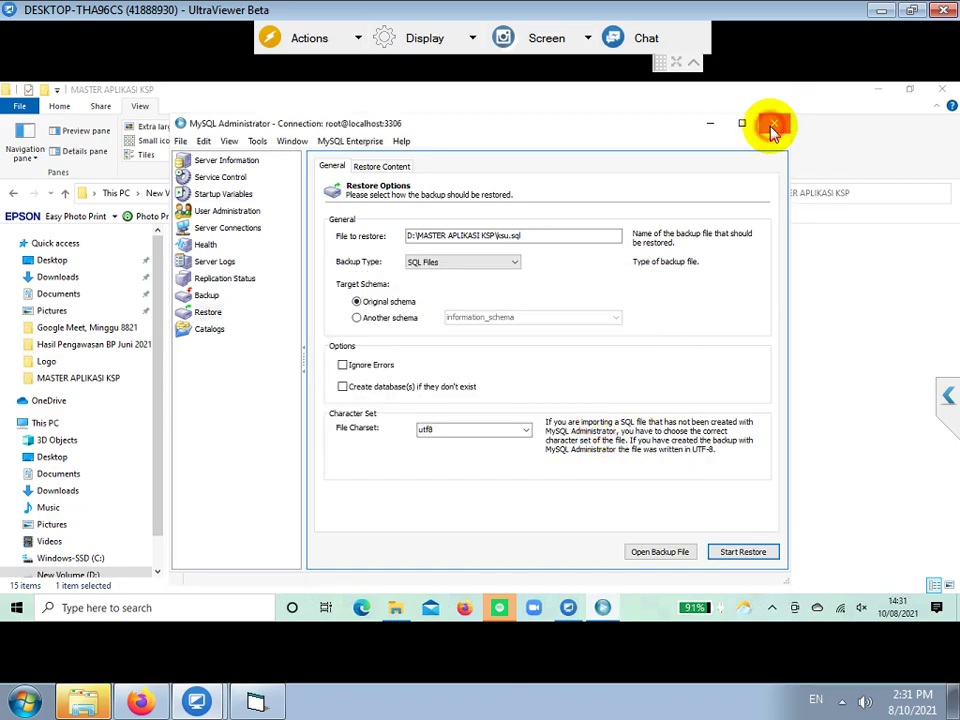
pyautogui.click(774, 128)
pyautogui.click(207, 342)
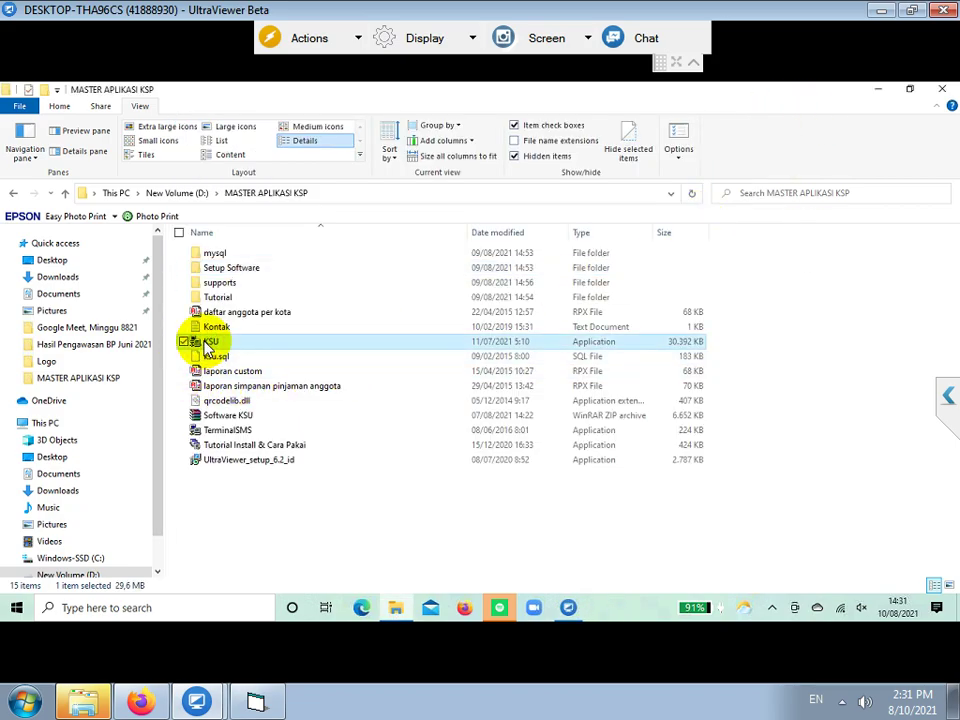
# - Send KSU to the desktop as a shortcut and minimise the Explorer window
pyautogui.rightClick(207, 343)
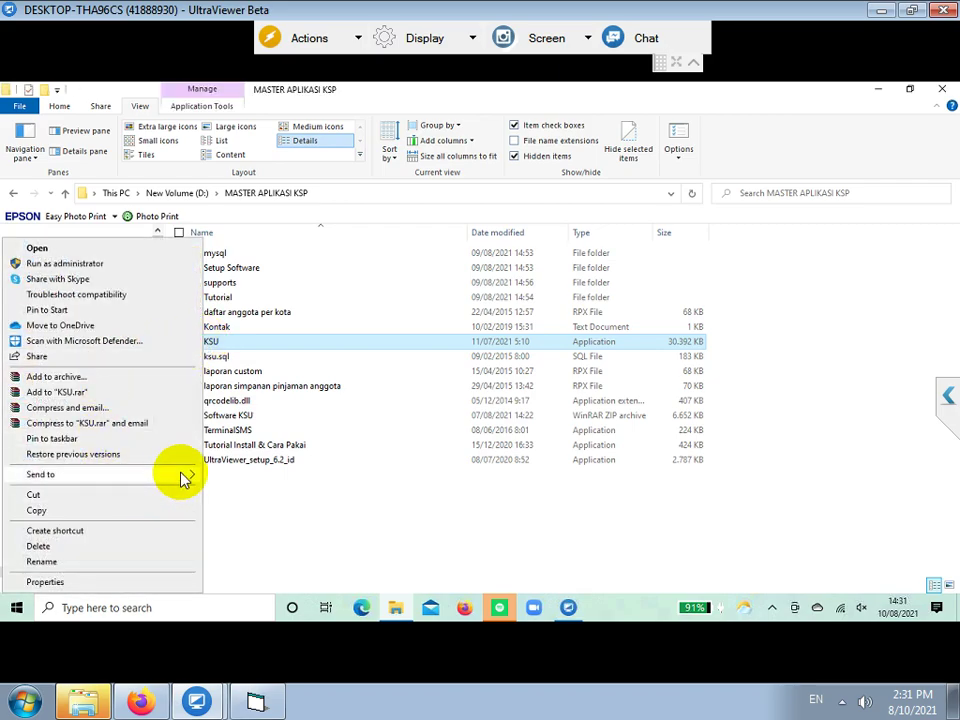
pyautogui.moveTo(183, 478)
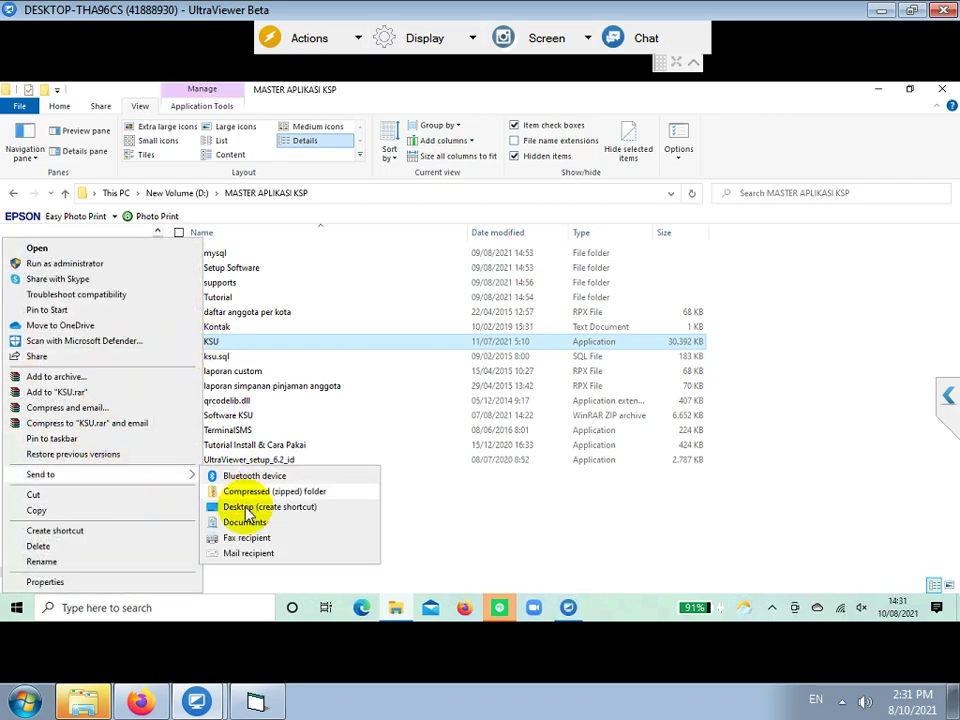
pyautogui.click(240, 510)
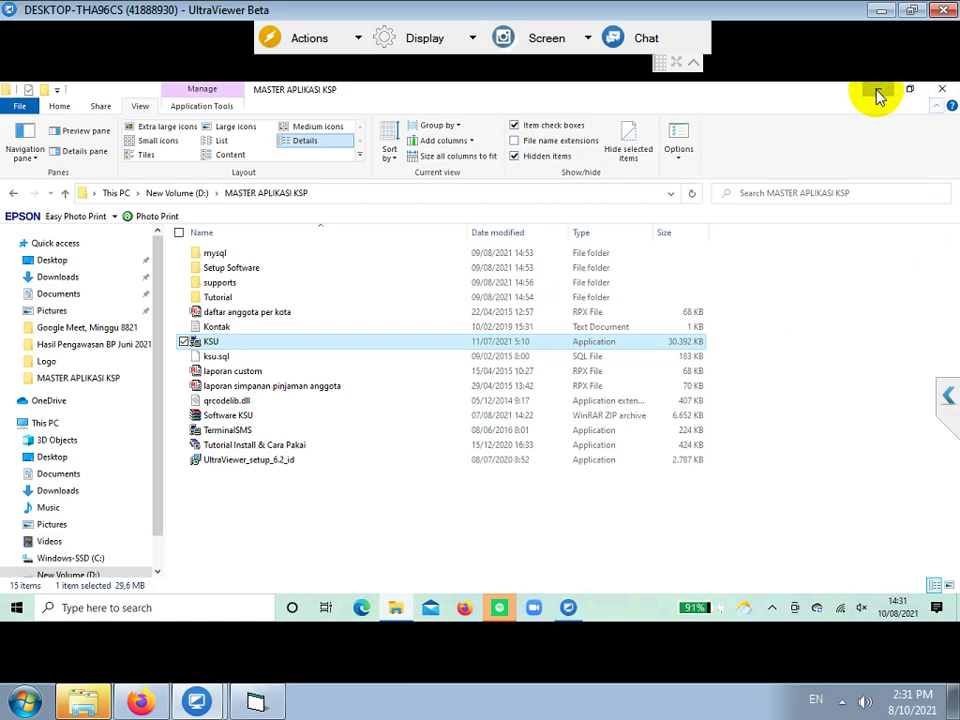
pyautogui.click(877, 93)
# - Launch KSU from the desktop shortcut and log in with the administrator username and password
pyautogui.doubleClick(184, 535)
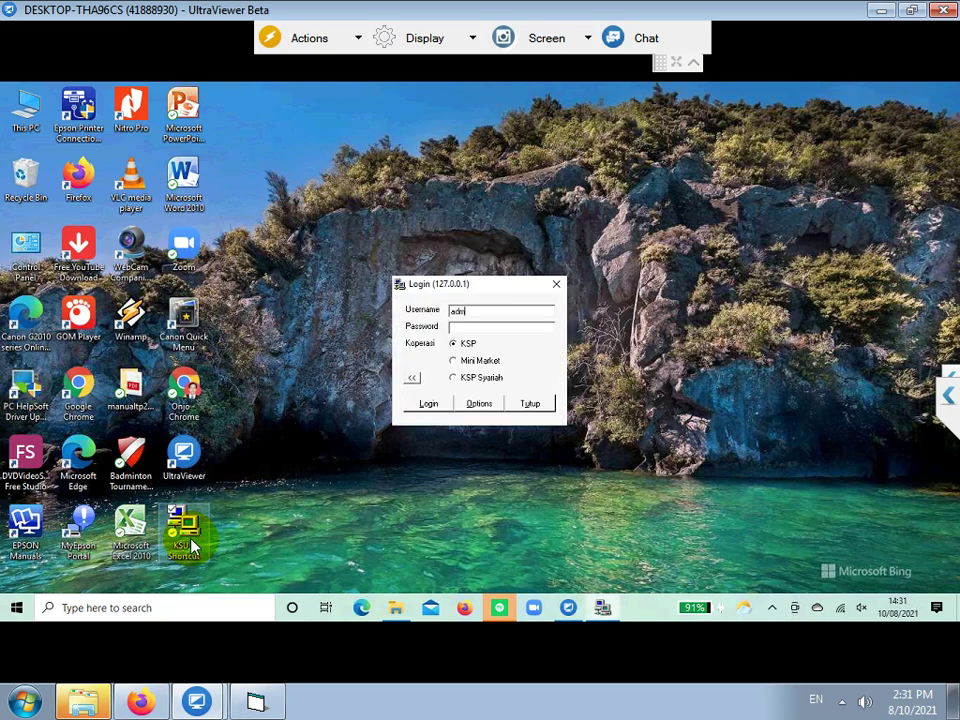
pyautogui.write('admin')
pyautogui.click(418, 405)
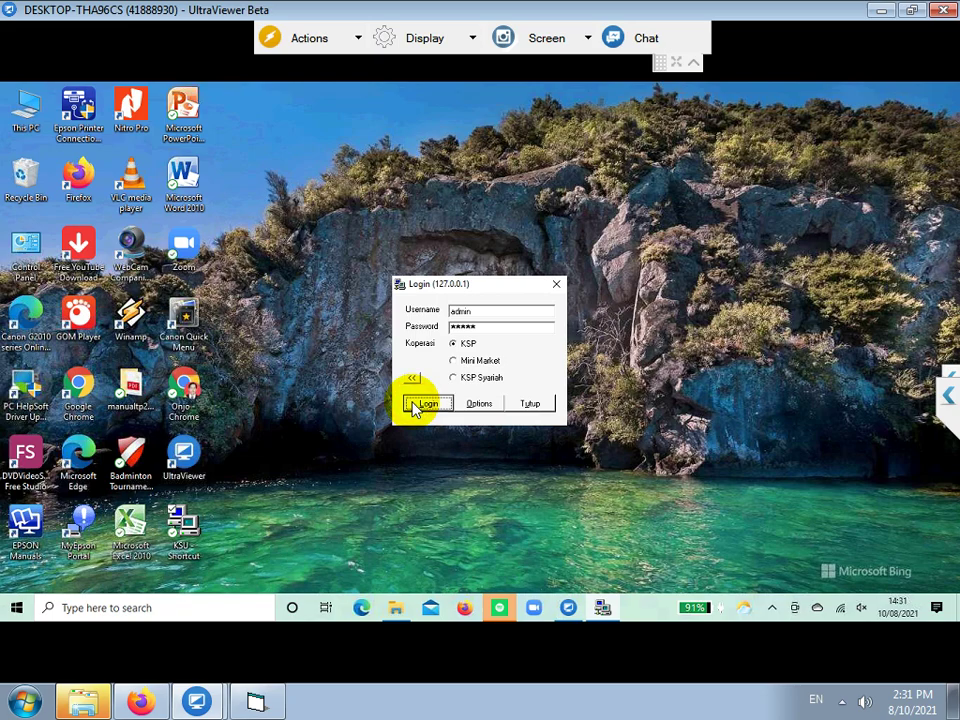
pyautogui.click(255, 703)
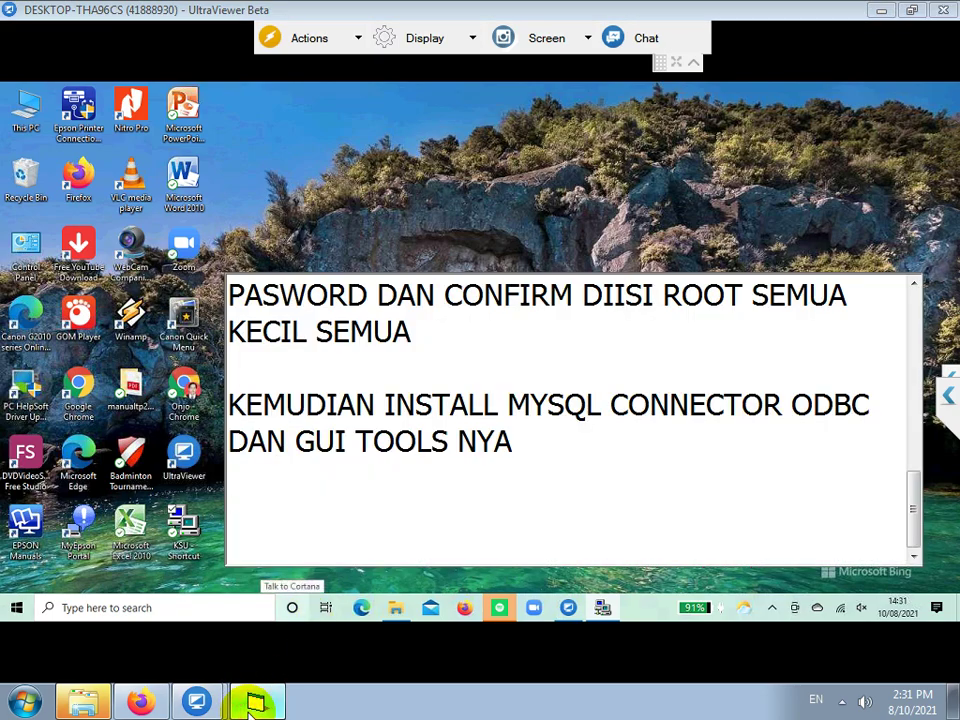
# - Append note lines: login is admin in lowercase, the popup comes from an MS Office install problem, and JADI DITUNGGU SAJA
pyautogui.write('OGIN')
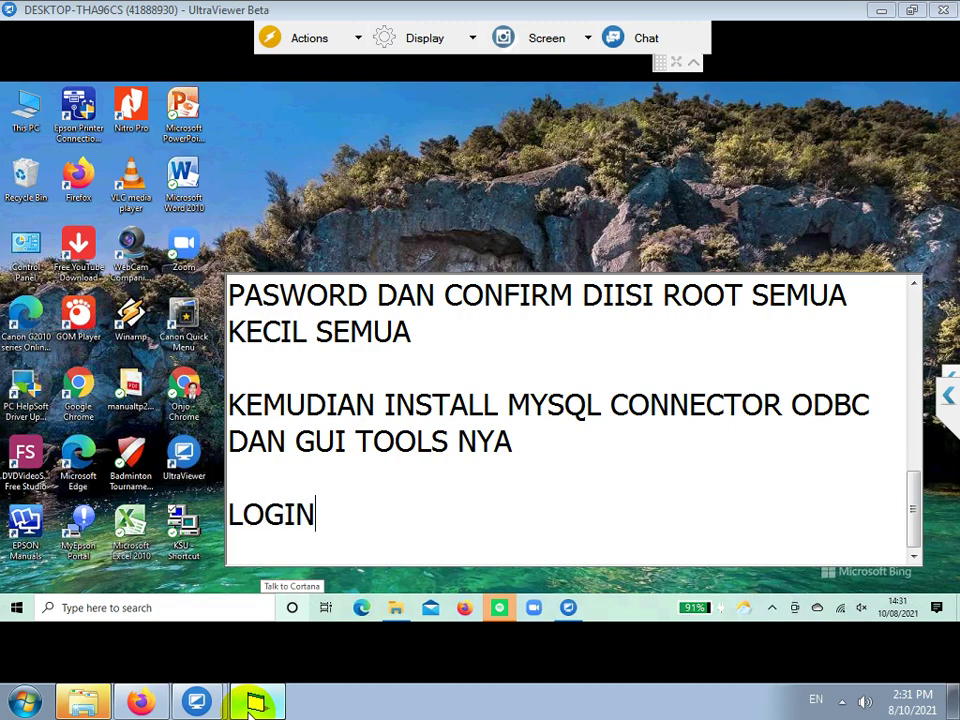
pyautogui.write(' DII')
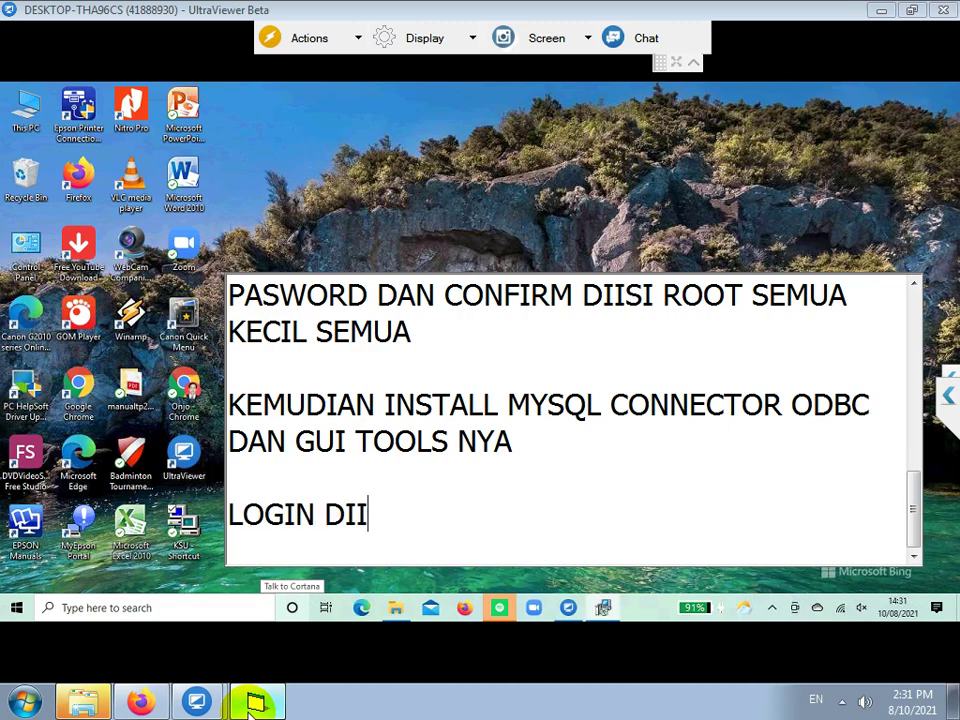
pyautogui.write('SI ADMIN SEMUA KE')
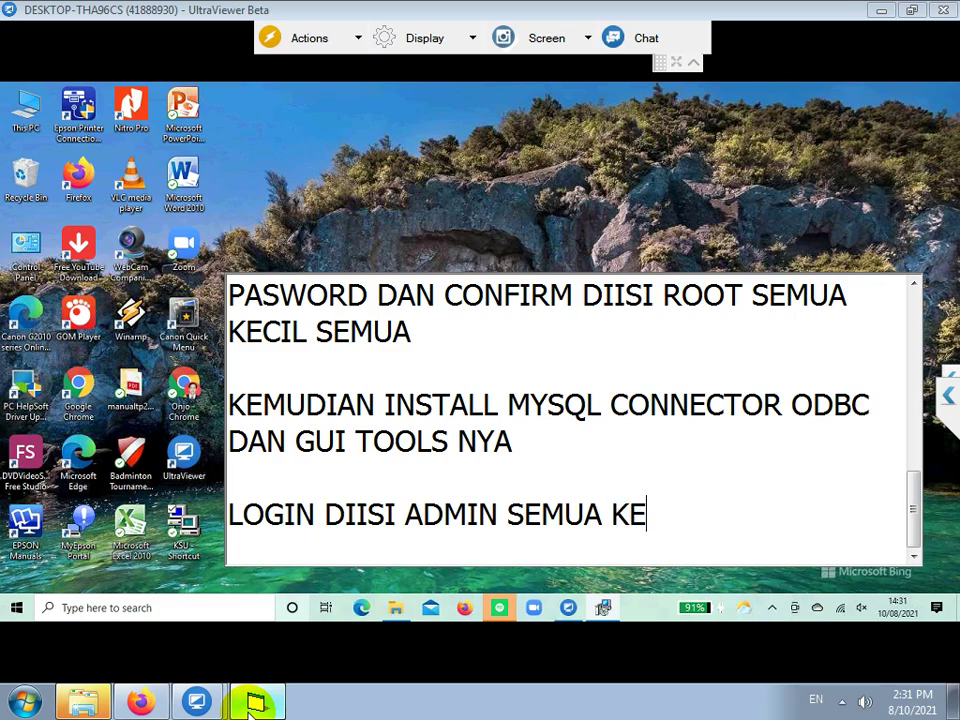
pyautogui.write('CIL SEMUA')
pyautogui.press('Return')
pyautogui.press('Return')
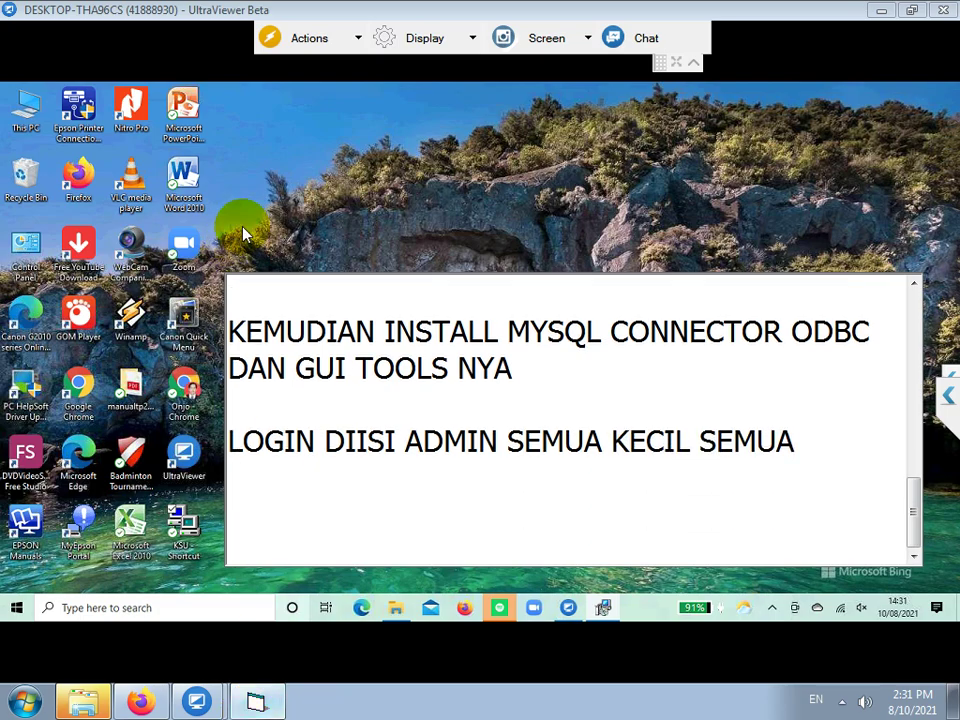
pyautogui.click(363, 207)
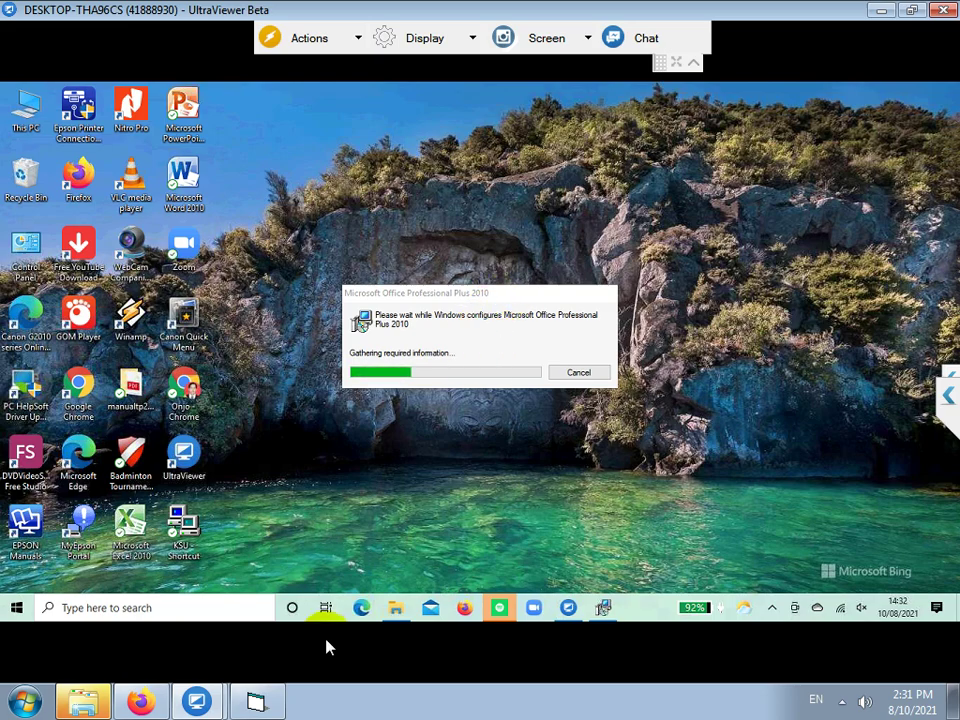
pyautogui.click(262, 702)
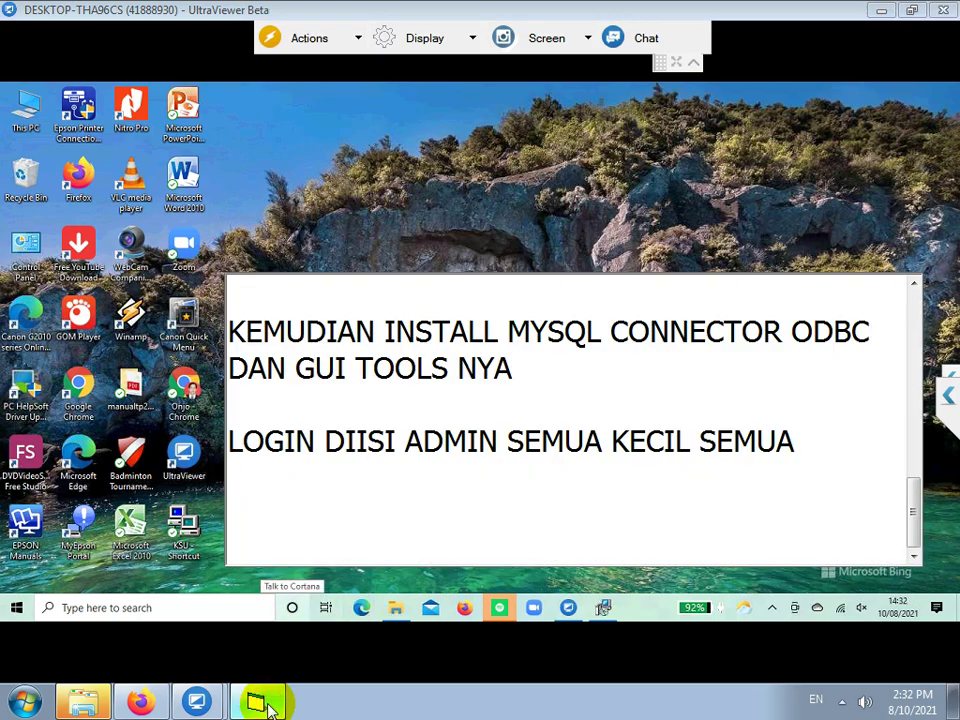
pyautogui.write('ERT')
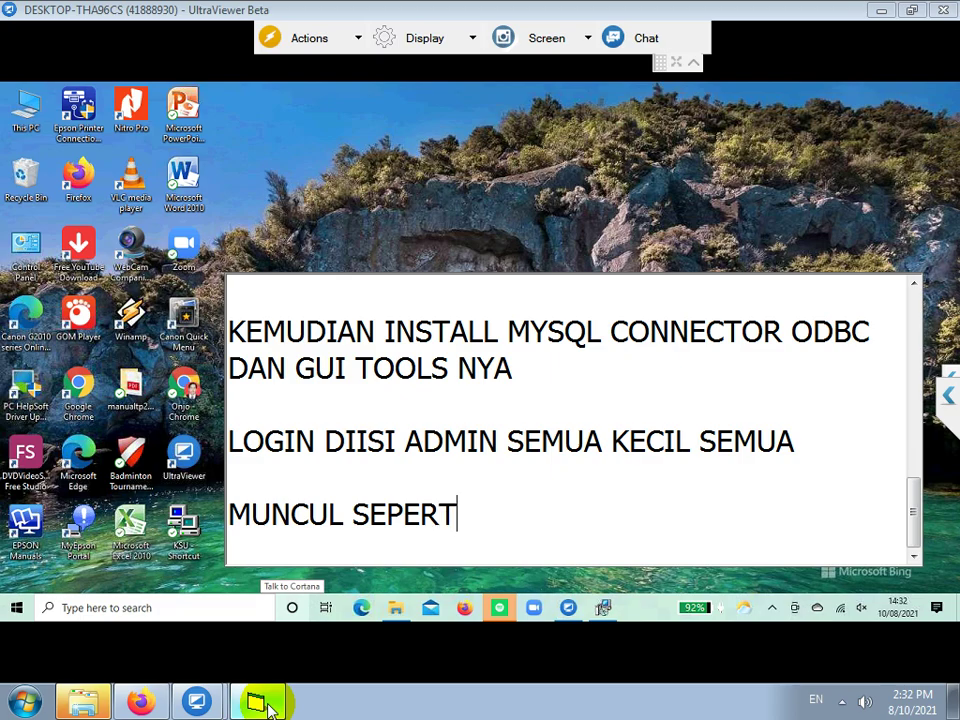
pyautogui.write('I INI KARENA ADA')
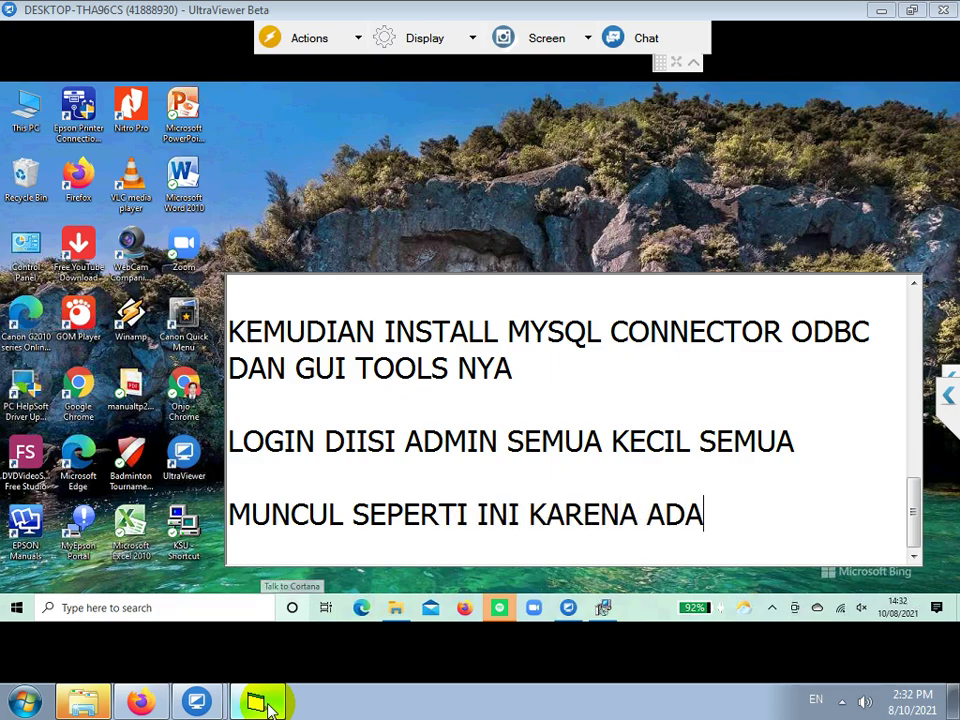
pyautogui.write(' MASALAH WAKTU INSTALL MS')
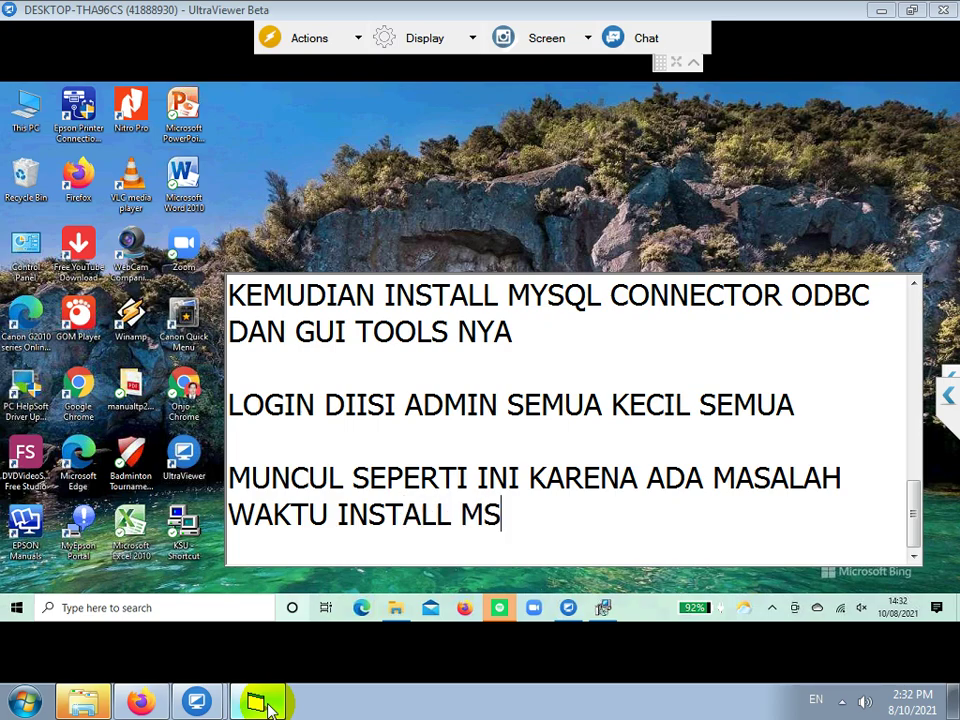
pyautogui.write(' OFFICE NYA')
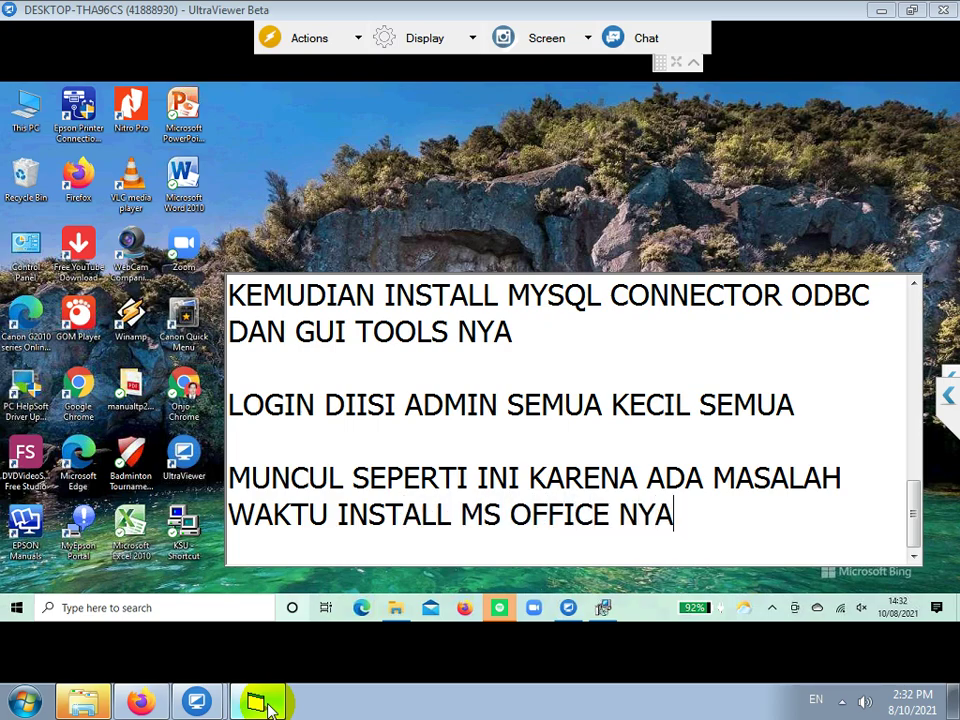
pyautogui.press('Return')
pyautogui.press('Return')
pyautogui.write('JADI')
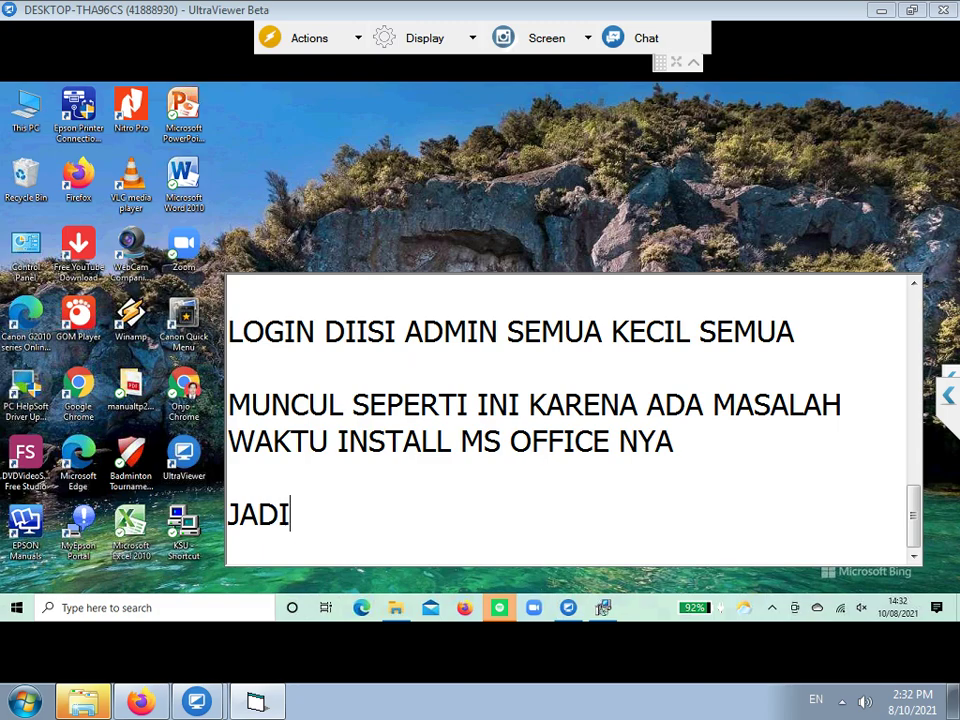
pyautogui.write(' DITUNGGU SAJA')
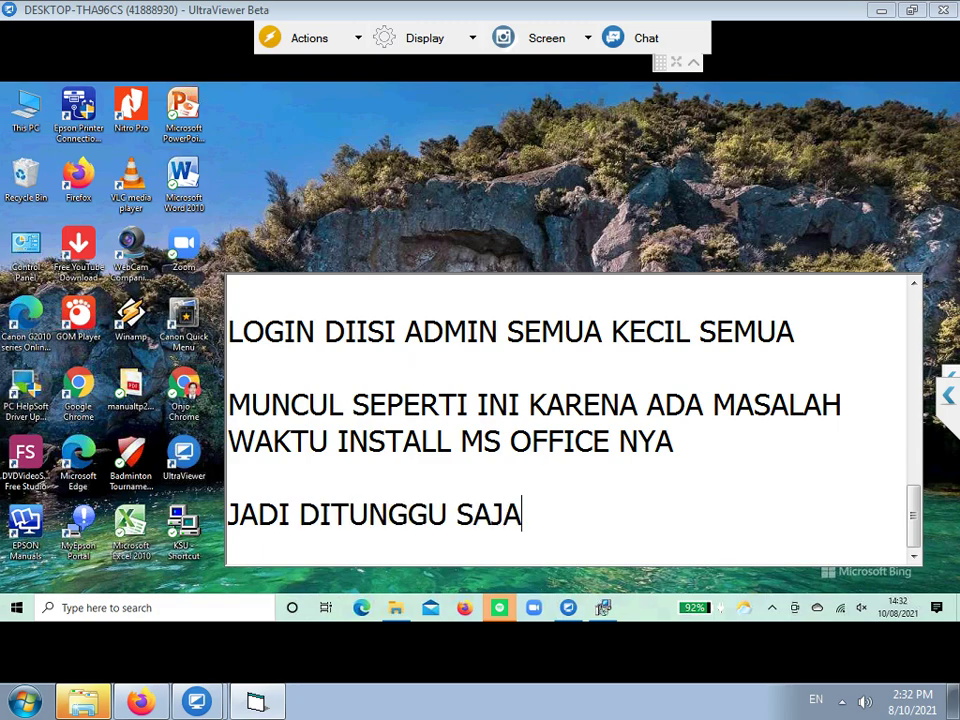
pyautogui.press('Return')
pyautogui.press('Return')
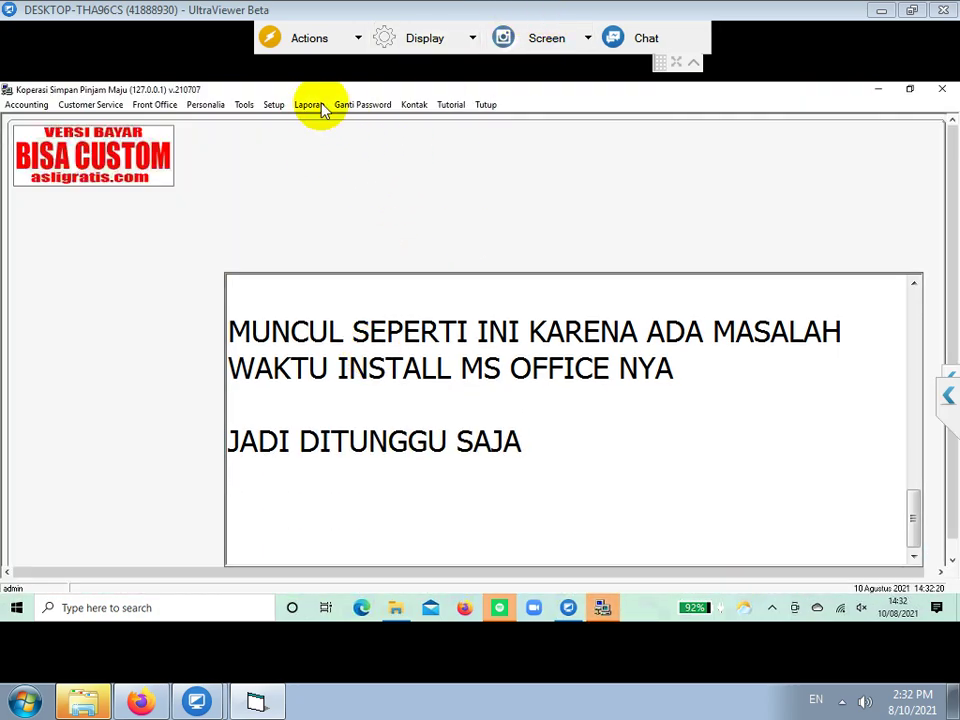
# - Generate the Jurnal Umum report with the start-date year set to 2001
pyautogui.click(309, 104)
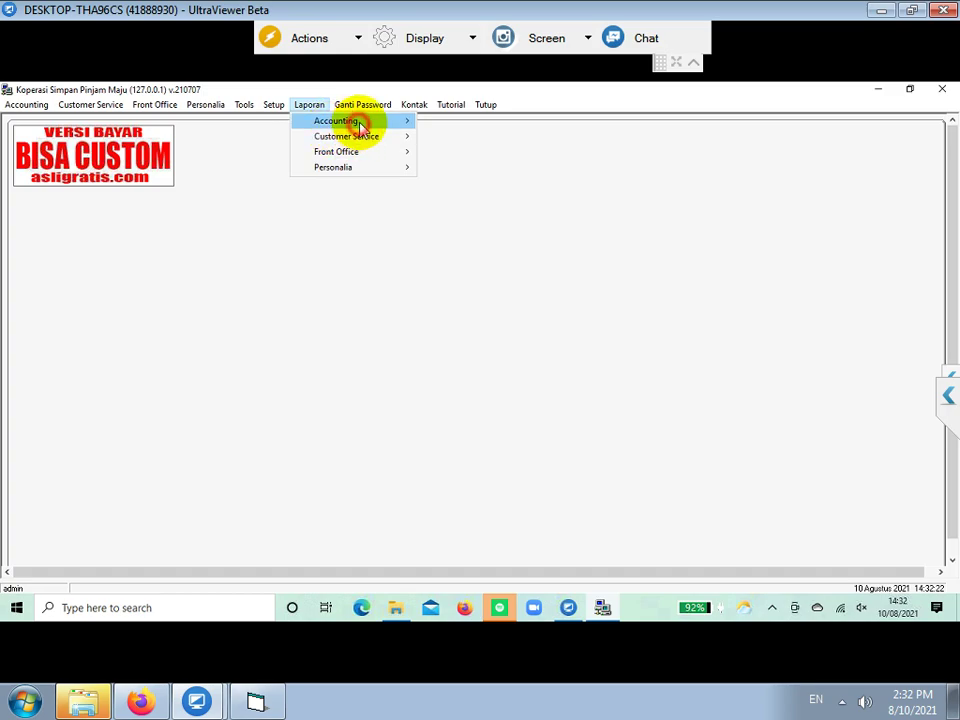
pyautogui.moveTo(358, 121)
pyautogui.click(467, 165)
pyautogui.click(484, 321)
pyautogui.write('2001')
pyautogui.click(405, 397)
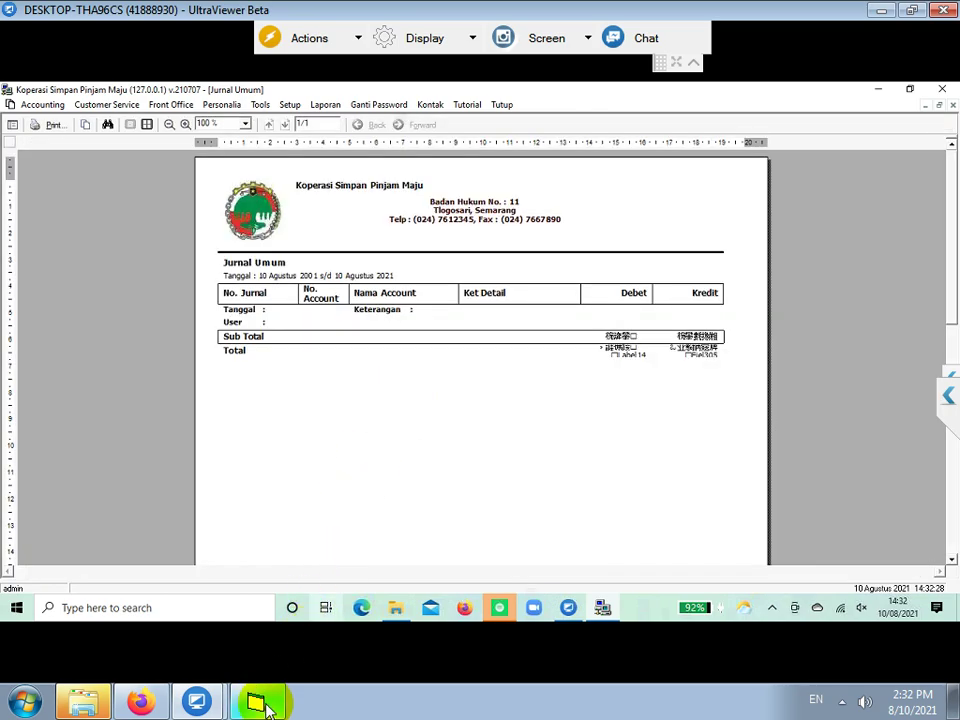
# - Add the line 'ADA MASALAH DI LAPORANNYA' to the instruction note
pyautogui.click(258, 704)
pyautogui.write('ADA')
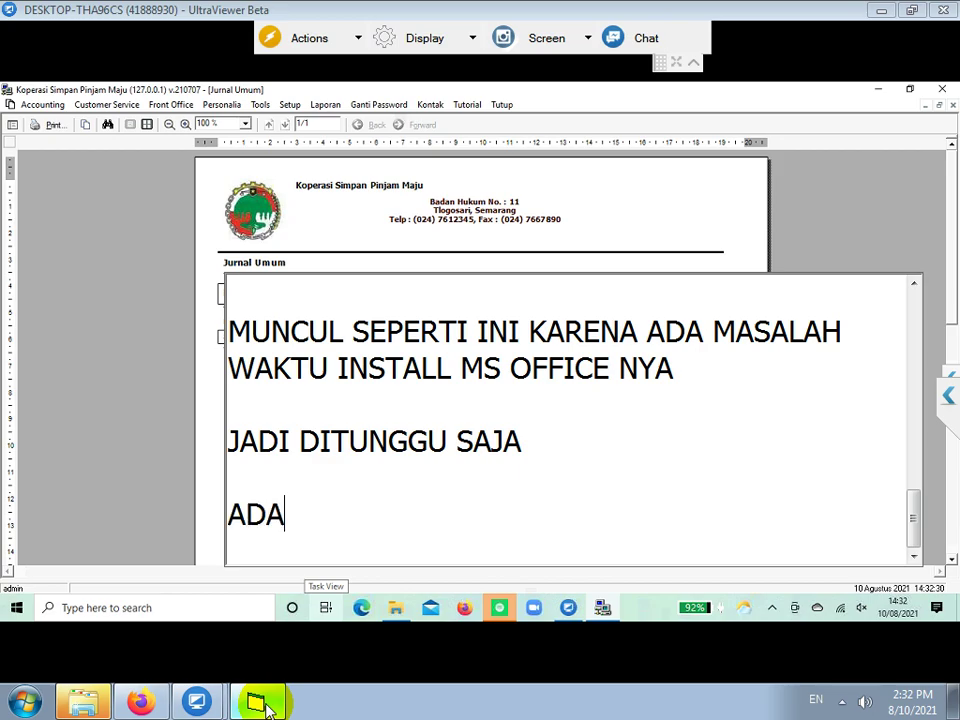
pyautogui.write(' MASALAH DI ')
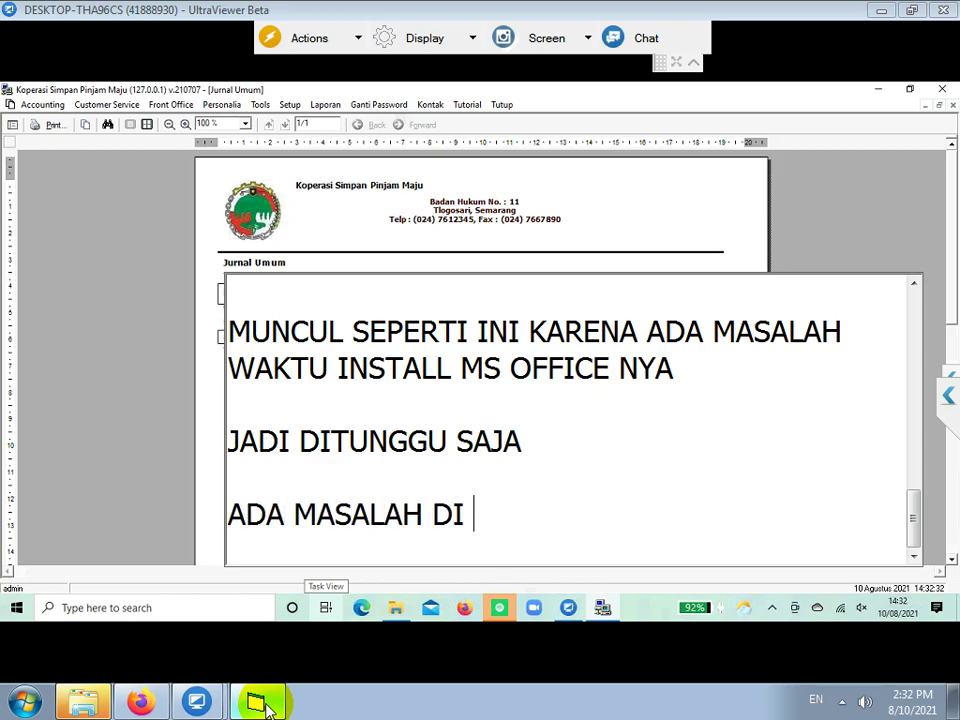
pyautogui.write('LAPORANNYA')
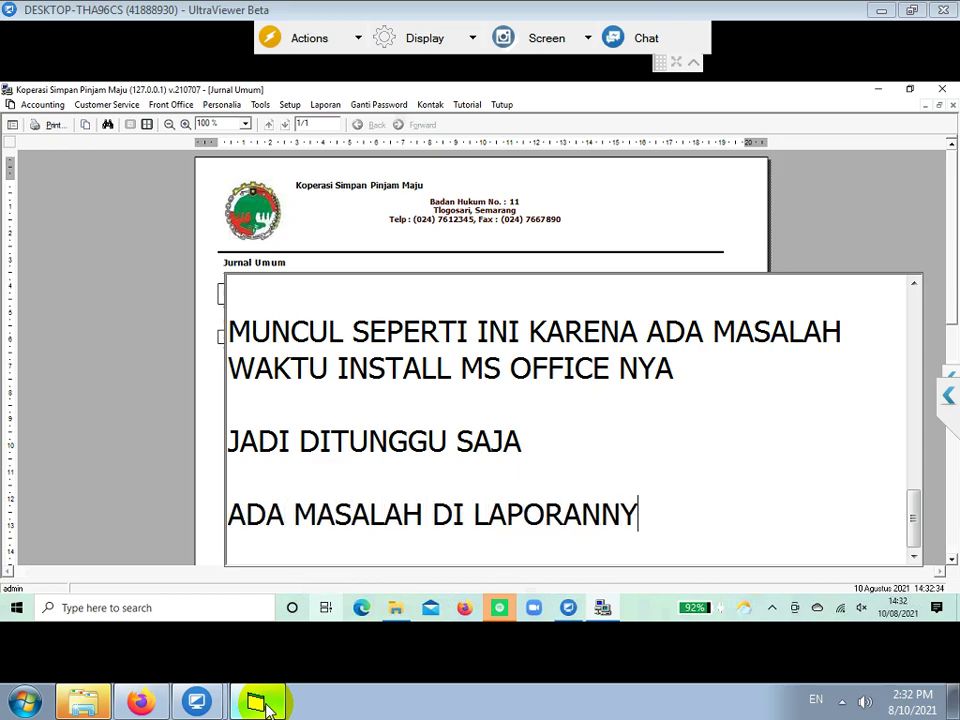
pyautogui.press('Return')
pyautogui.press('Return')
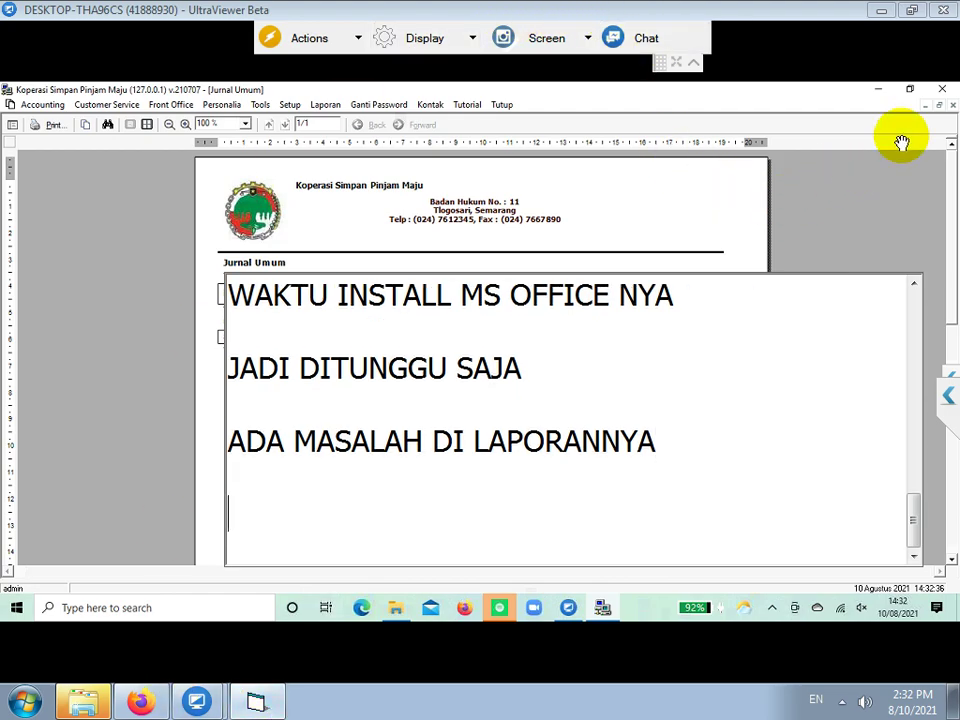
# - Quit KSU, then launch Windows PowerShell (Admin) and approve the UAC prompt
pyautogui.click(942, 91)
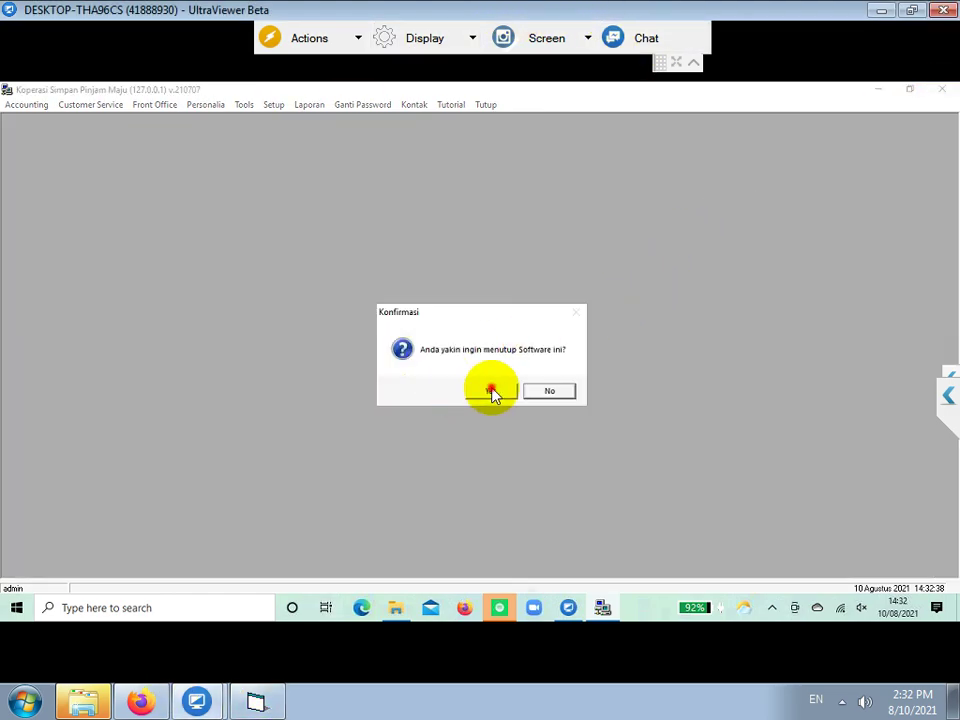
pyautogui.click(490, 391)
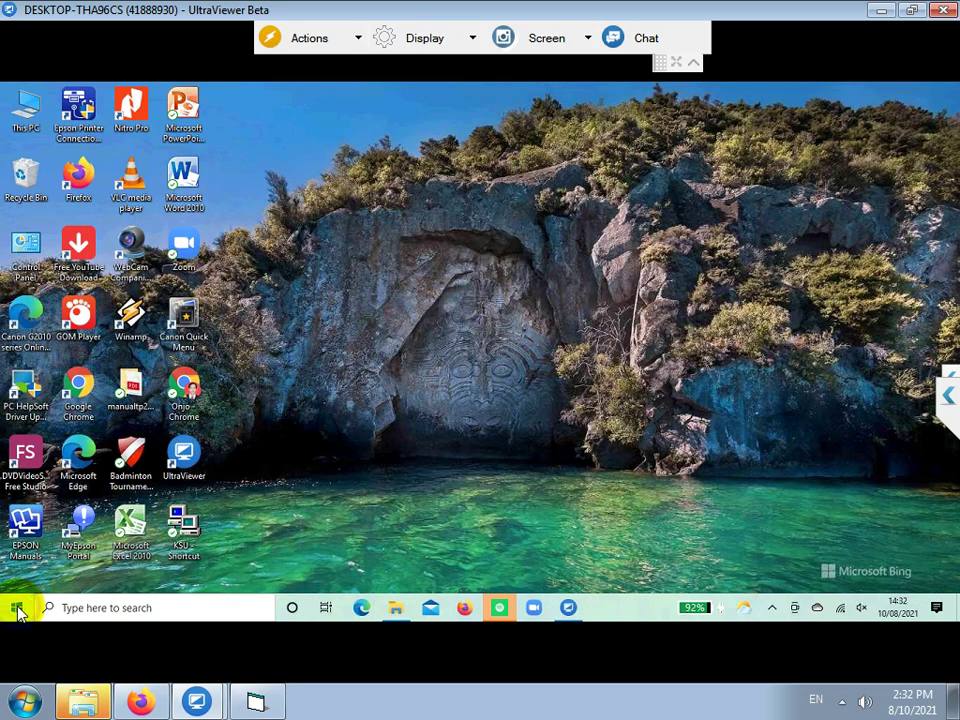
pyautogui.rightClick(17, 609)
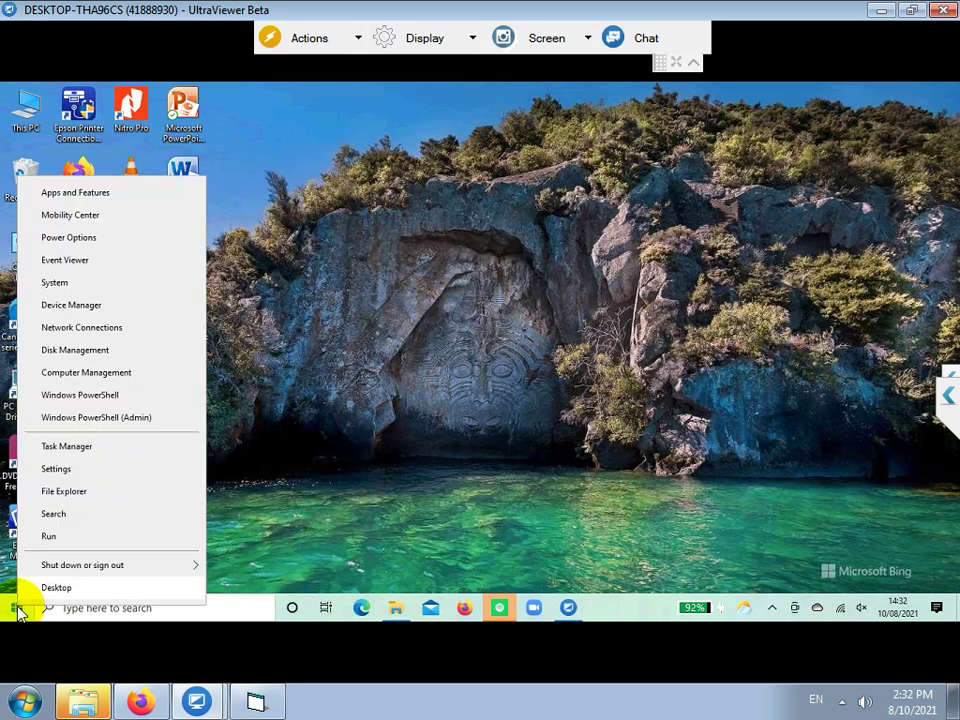
pyautogui.click(92, 418)
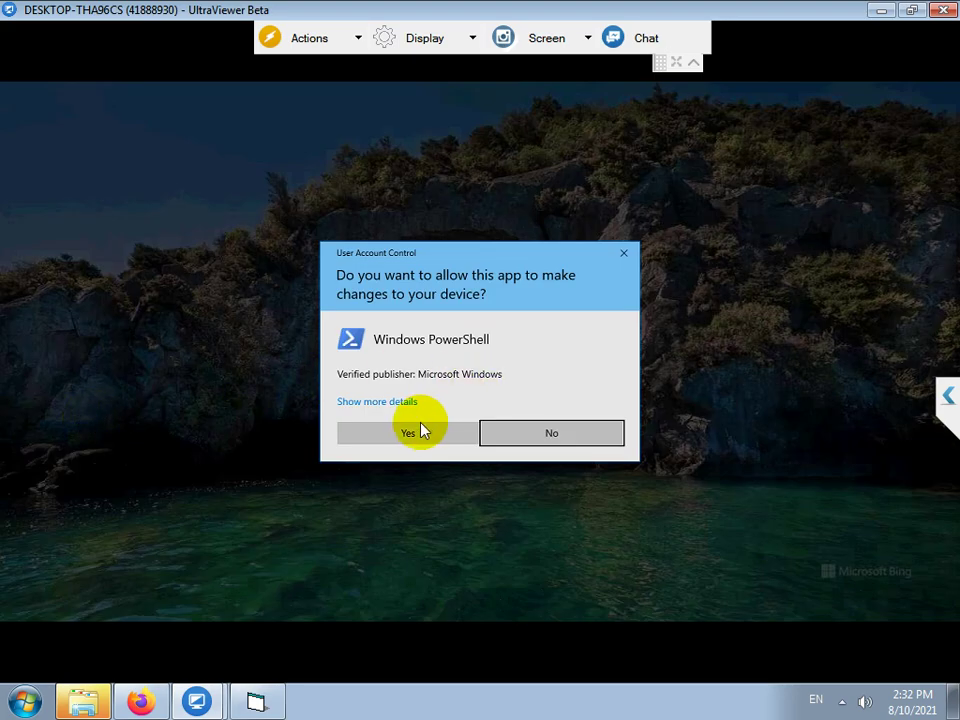
pyautogui.click(417, 434)
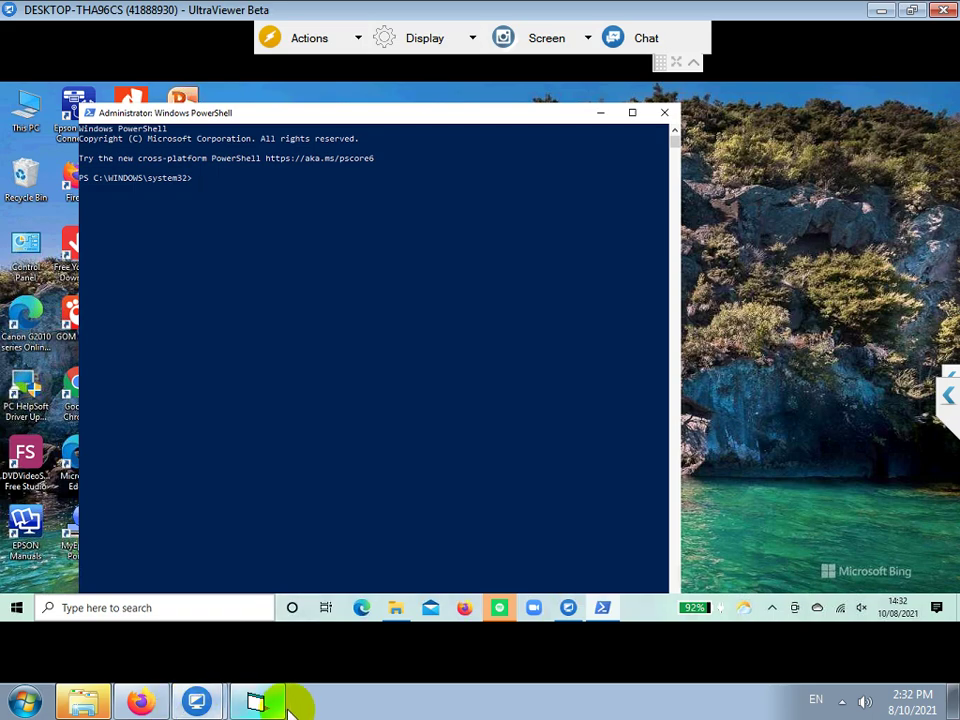
# - Type 'KETIK PERINTAH' in the note, then the quoted ARPRO2.DLL path on a new line
pyautogui.click(262, 702)
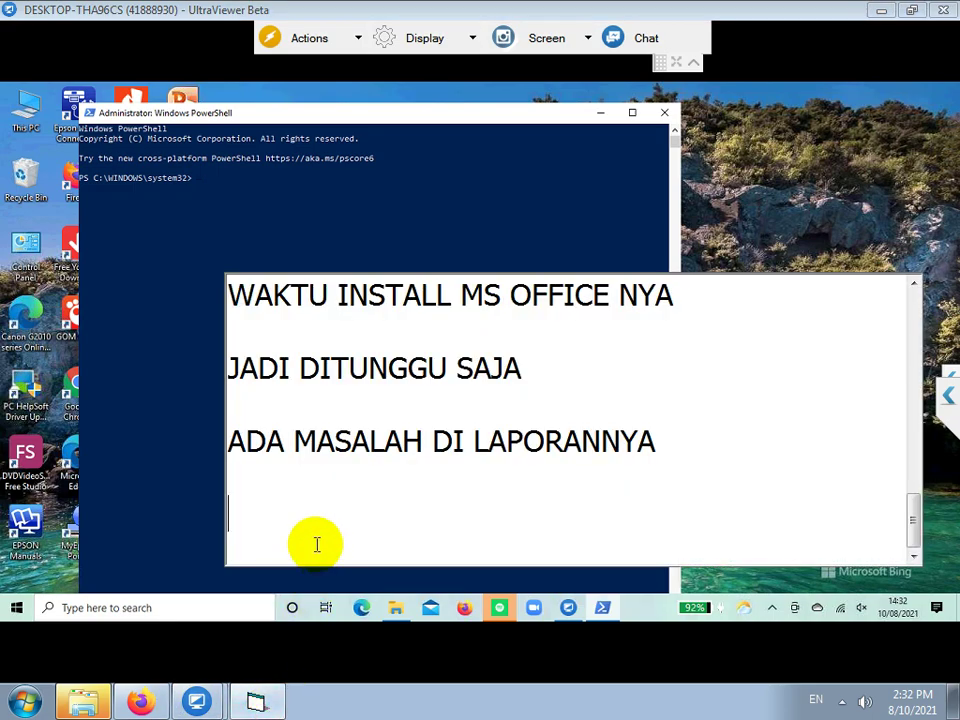
pyautogui.write('KETI')
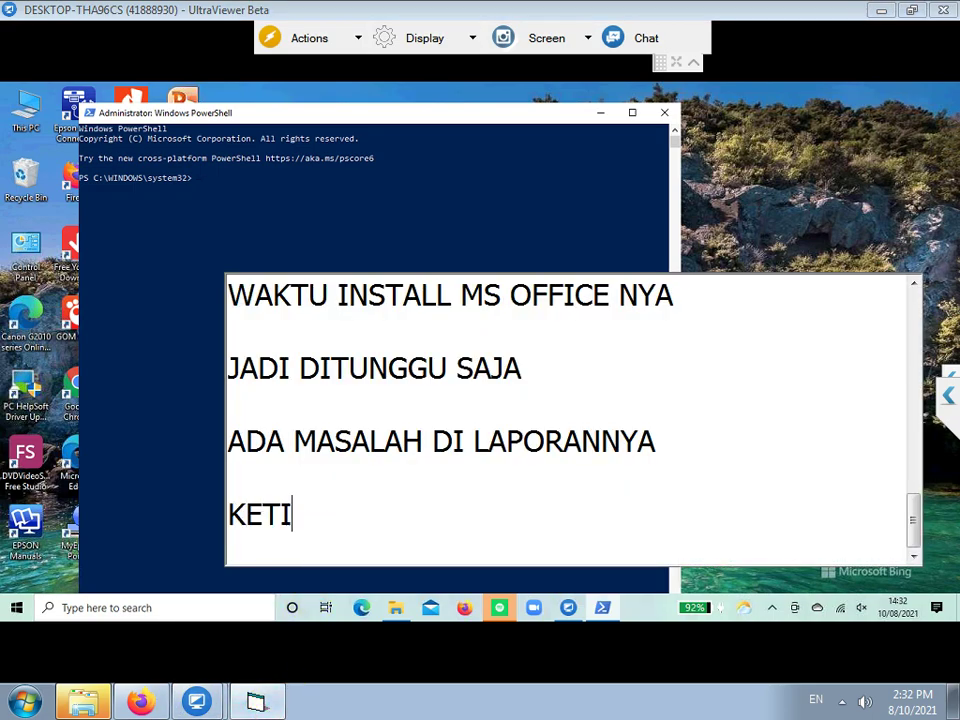
pyautogui.write('K PERINTAH')
pyautogui.press('Return')
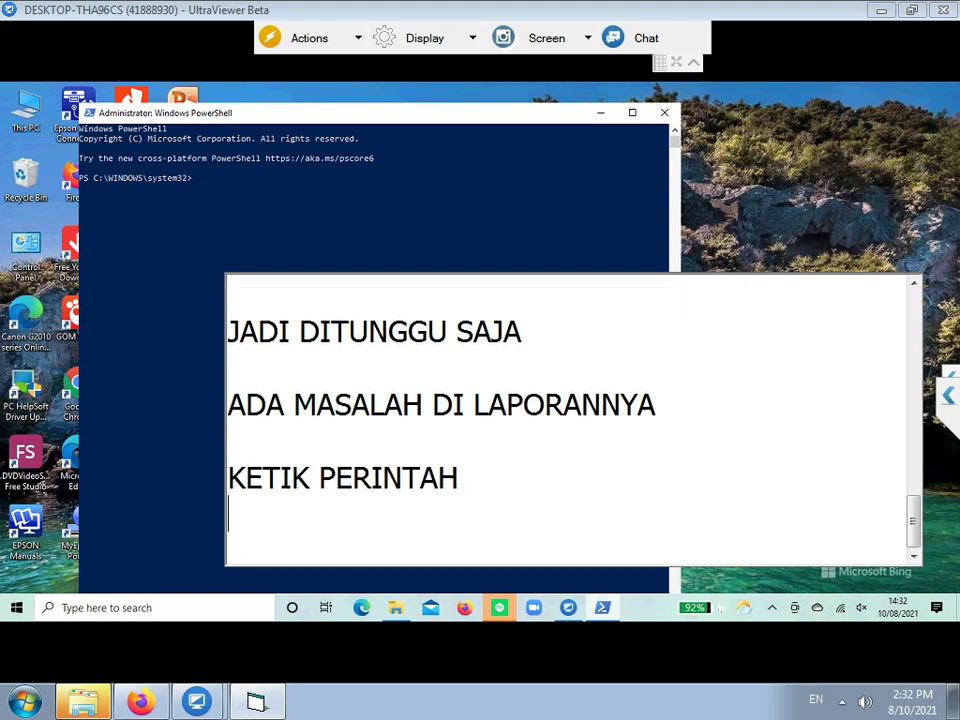
pyautogui.write('C')
pyautogui.press('BackSpace')
pyautogui.write('"C:\\')
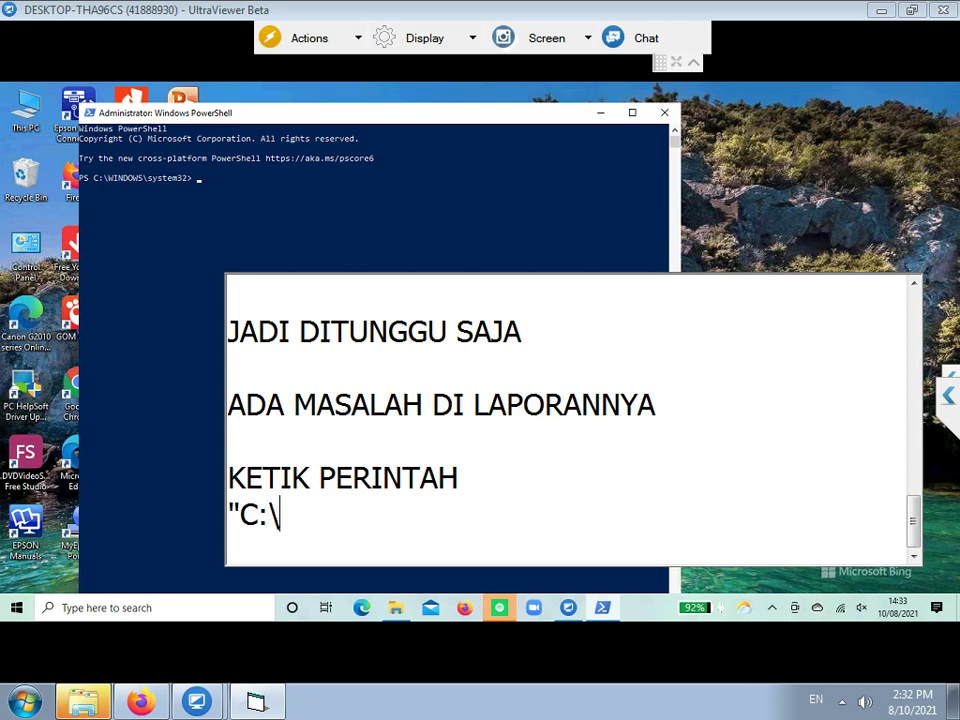
pyautogui.write('WINDOWS]')
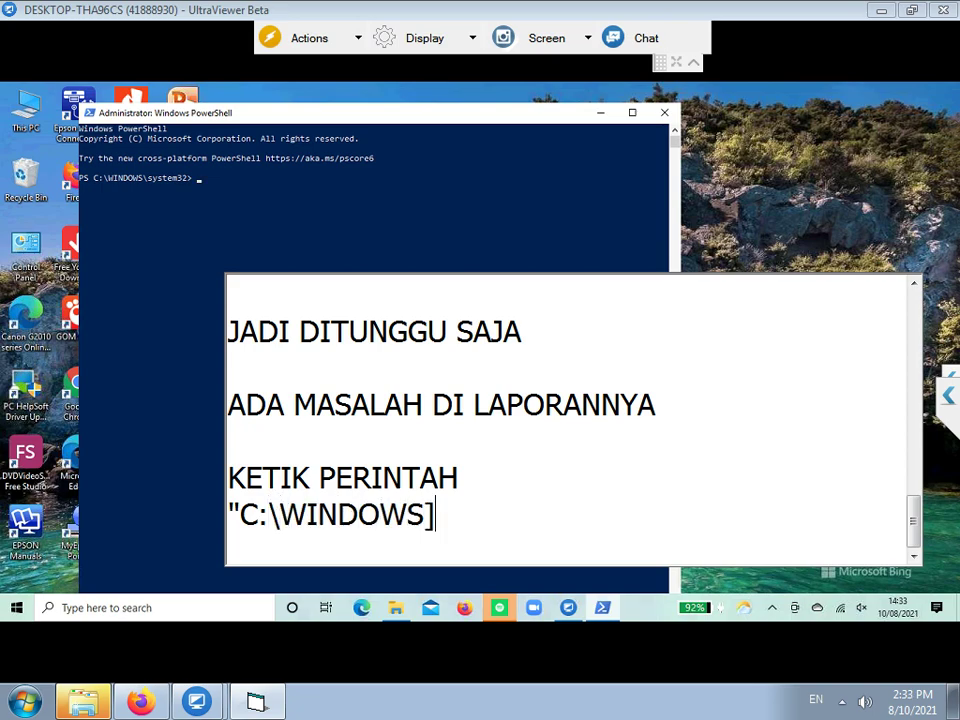
pyautogui.write('SYSWO')
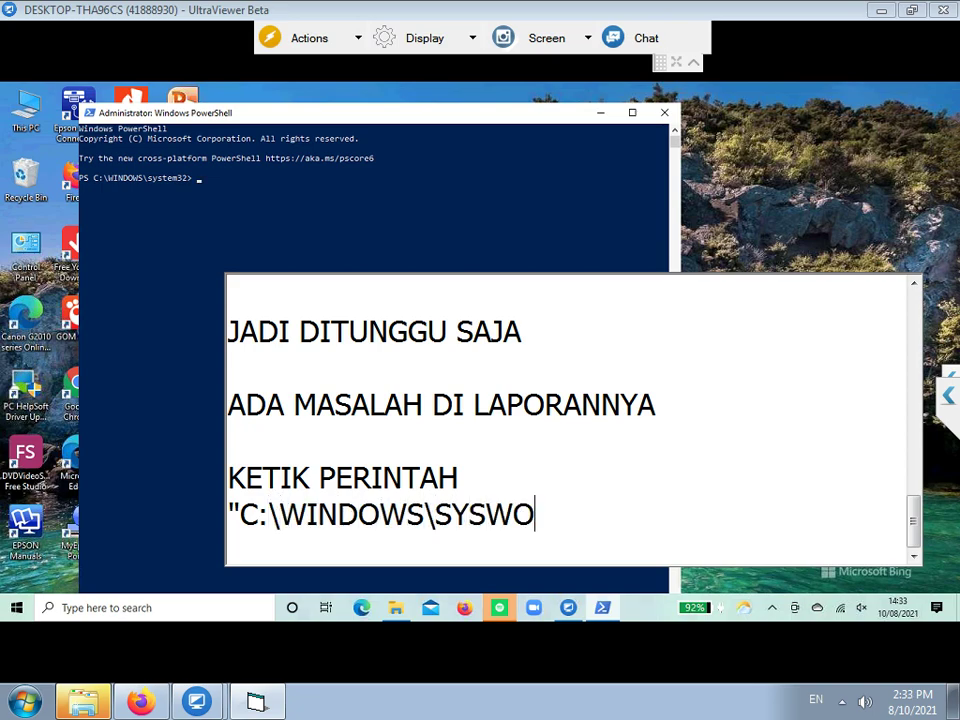
pyautogui.write('W64\\ARPRO2.D')
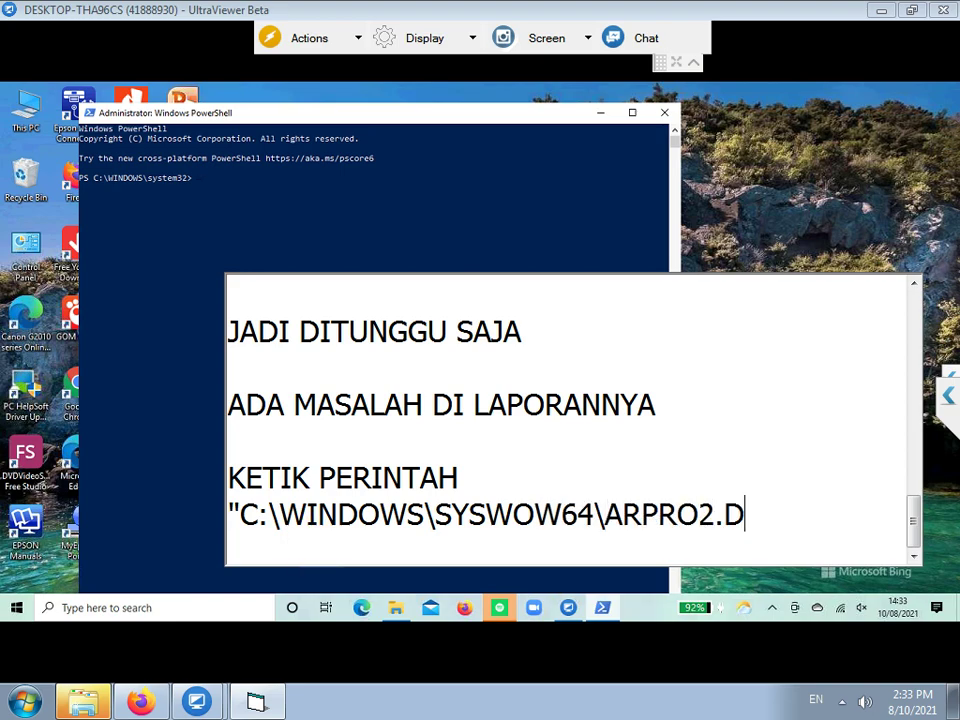
pyautogui.write('LL"')
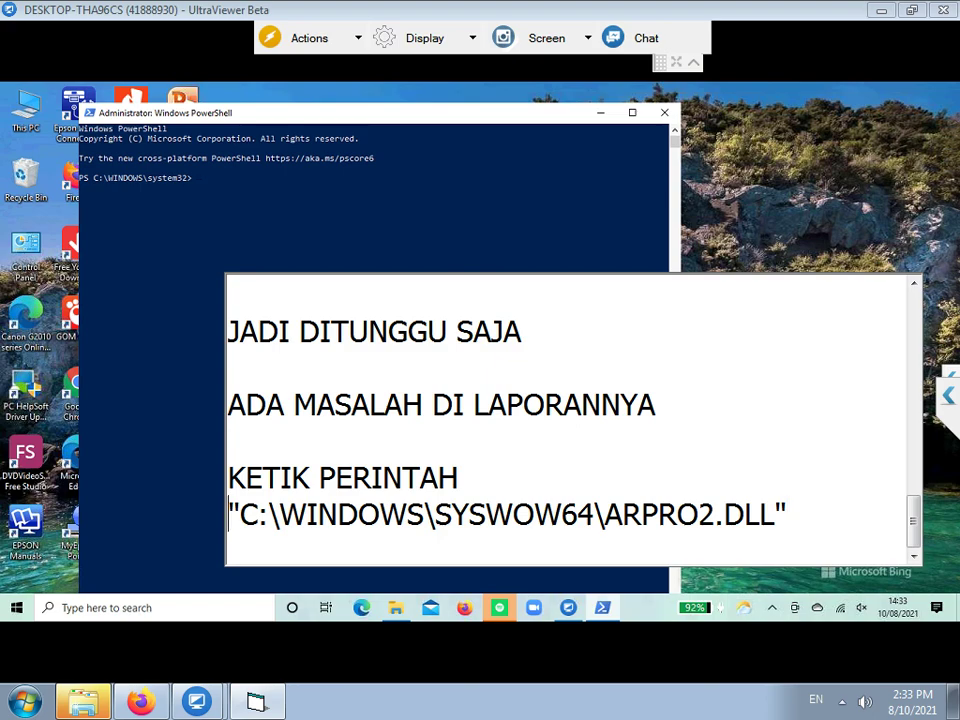
# - Prefix the path with REGSVR32 to complete the registration command
pyautogui.click(229, 514)
pyautogui.write('REGSC')
pyautogui.press('BackSpace')
pyautogui.write('RV')
pyautogui.press('BackSpace')
pyautogui.press('BackSpace')
pyautogui.press('BackSpace')
pyautogui.write('SVR32 "C:\\WINDOWS')
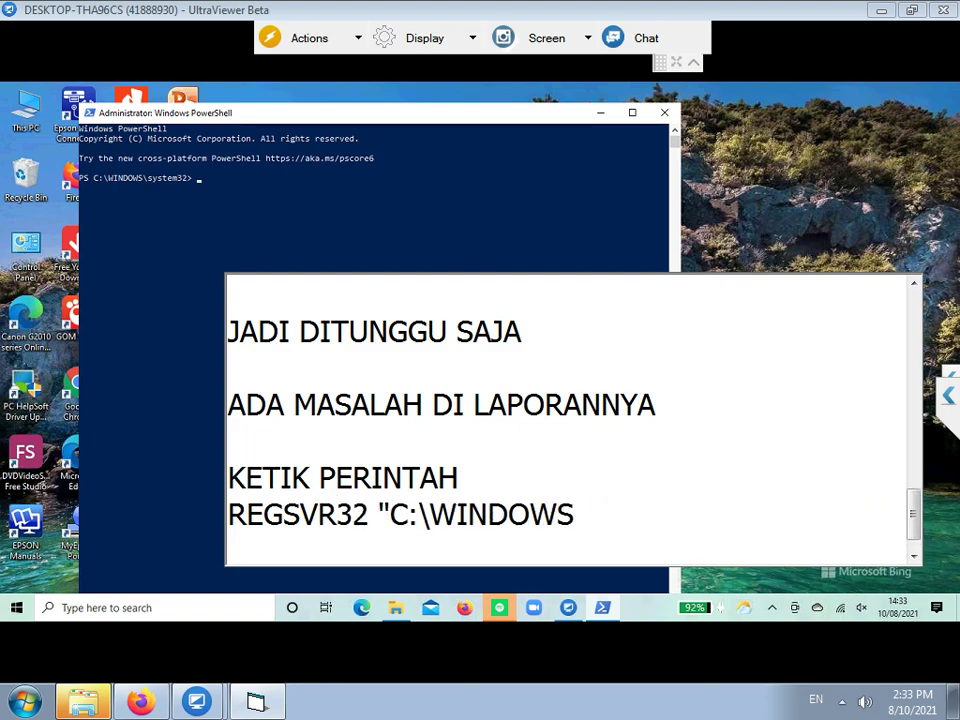
# - Copy the REGSVR32 "C:\WINDOWS\SYSWOW64\ARPRO2.DLL" command from the note
pyautogui.scroll(-1, 316, 543)
pyautogui.moveTo(229, 478); pyautogui.dragTo(317, 542)
pyautogui.rightClick(436, 515)
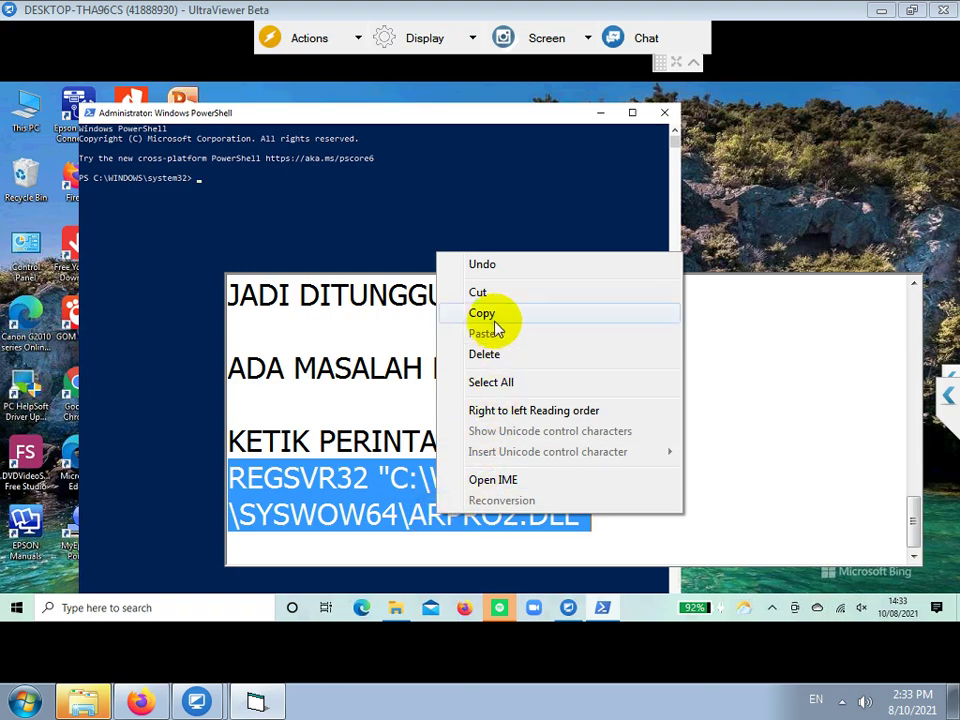
pyautogui.click(491, 315)
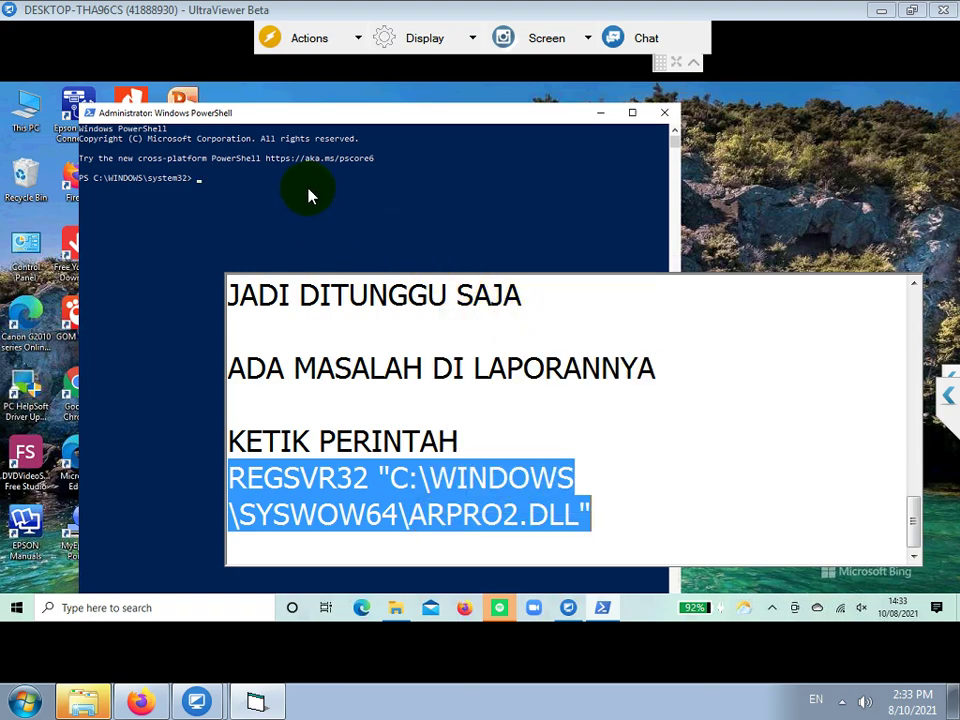
# - Run regsvr32 "C:\Windows\syswow64\arpro2.dll" in PowerShell, dismiss the success message, and close PowerShell
pyautogui.click(246, 186)
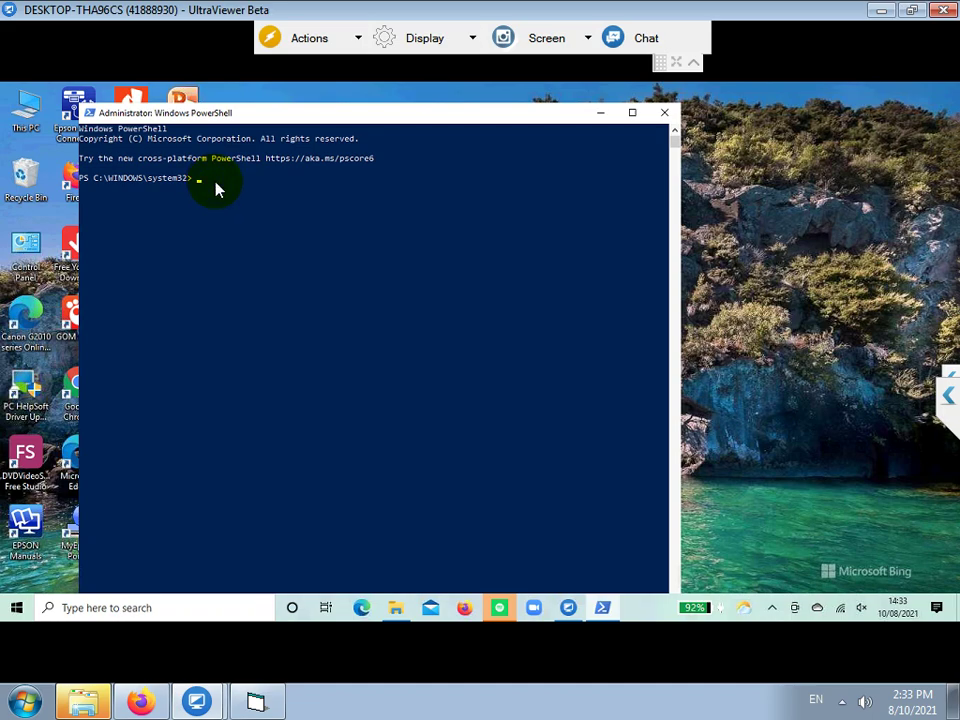
pyautogui.write('regsvr32 "C:\\Windows\\syswow64\\arpro2.dll"')
pyautogui.press('Return')
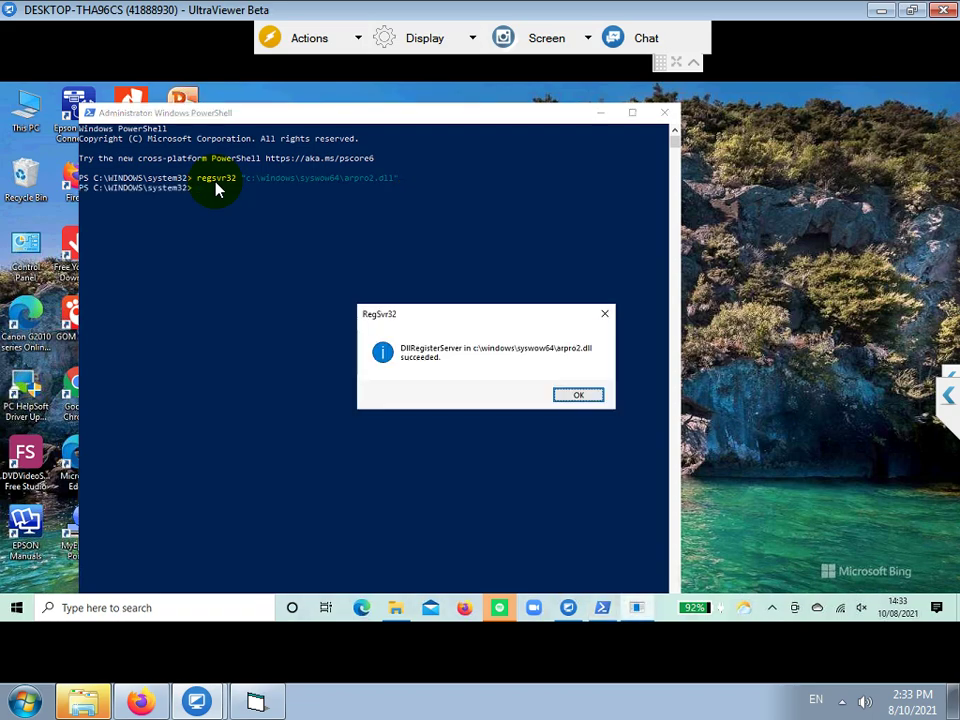
pyautogui.press('Return')
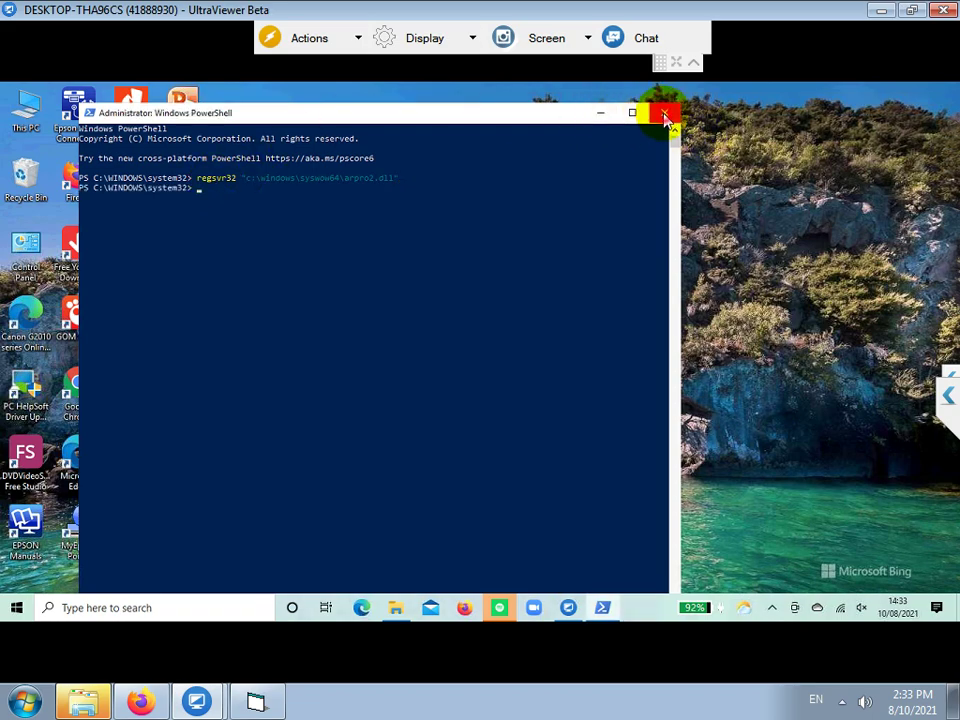
pyautogui.click(664, 112)
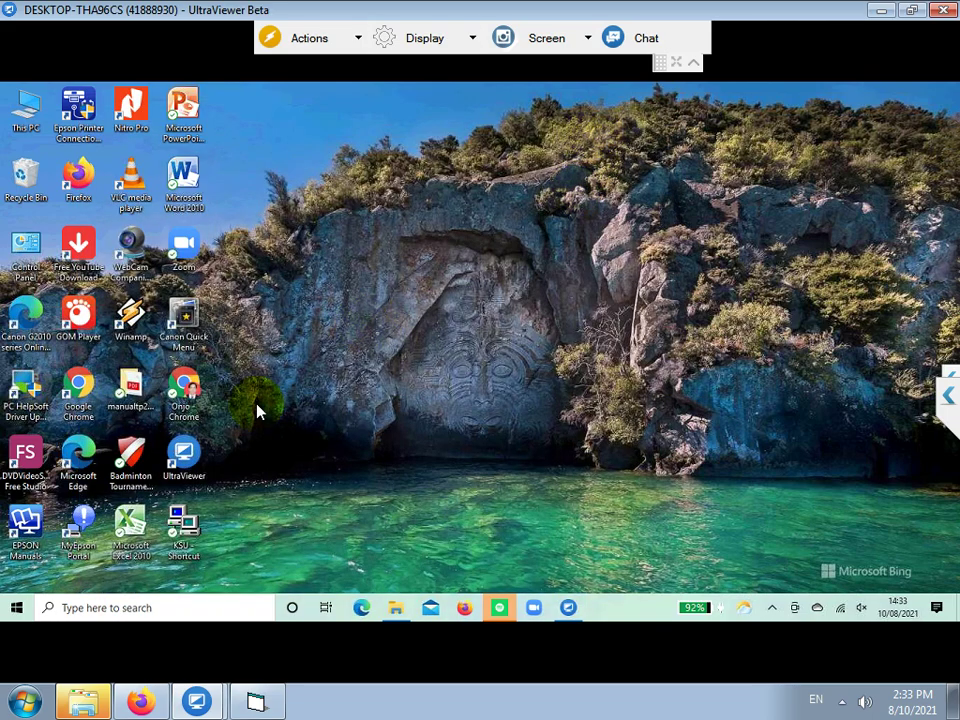
# - Relaunch KSU, log in, and show the Laporan menu's Customer Service report categories
pyautogui.doubleClick(183, 519)
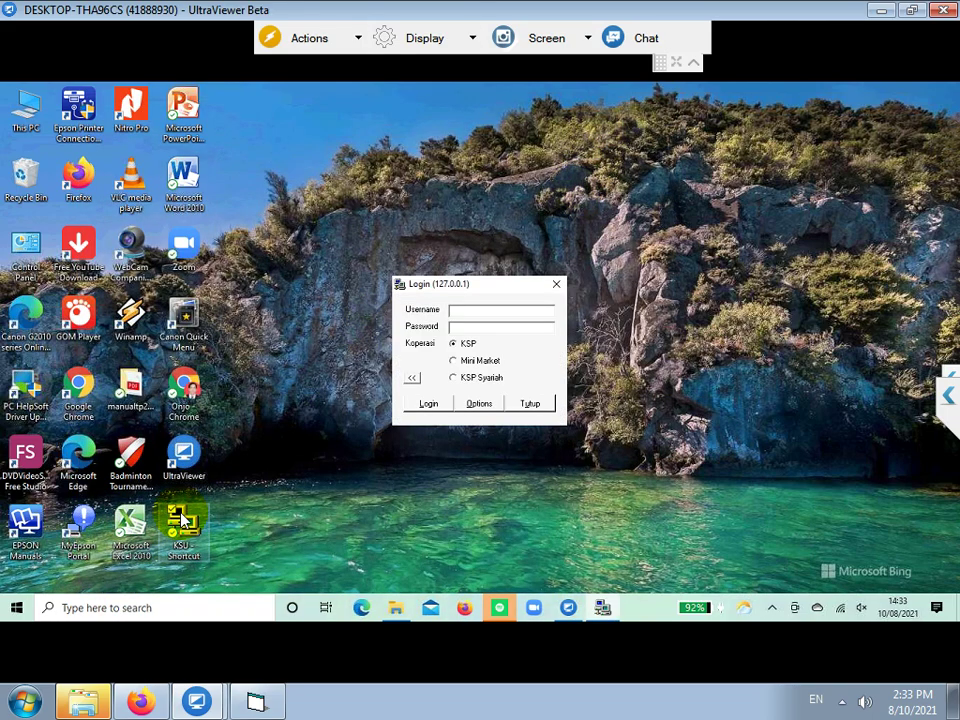
pyautogui.press('Return')
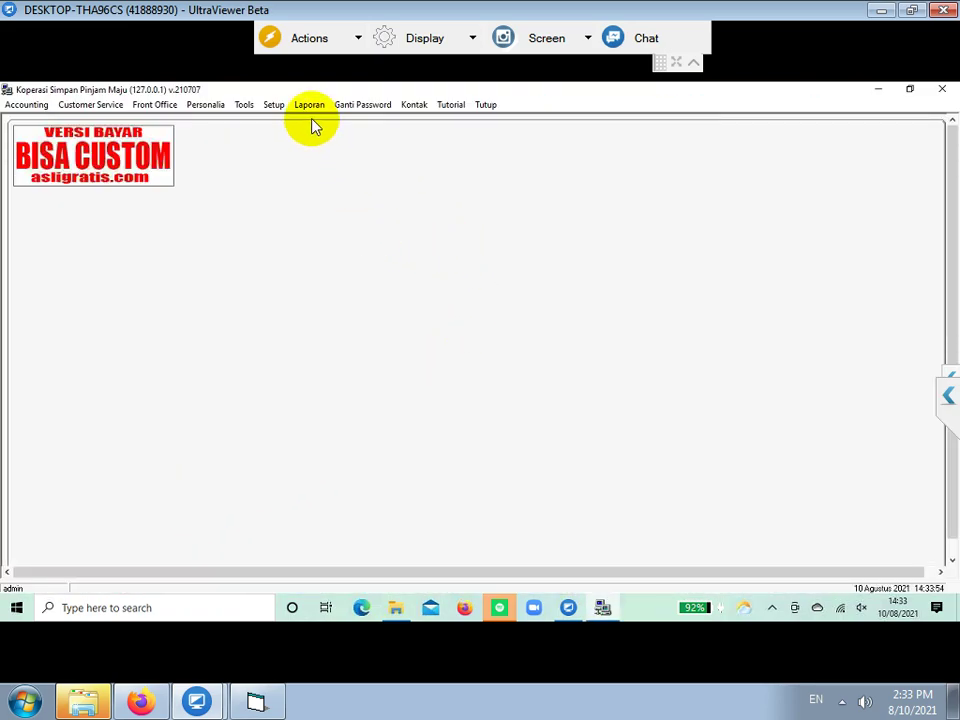
pyautogui.click(312, 108)
pyautogui.moveTo(368, 140)
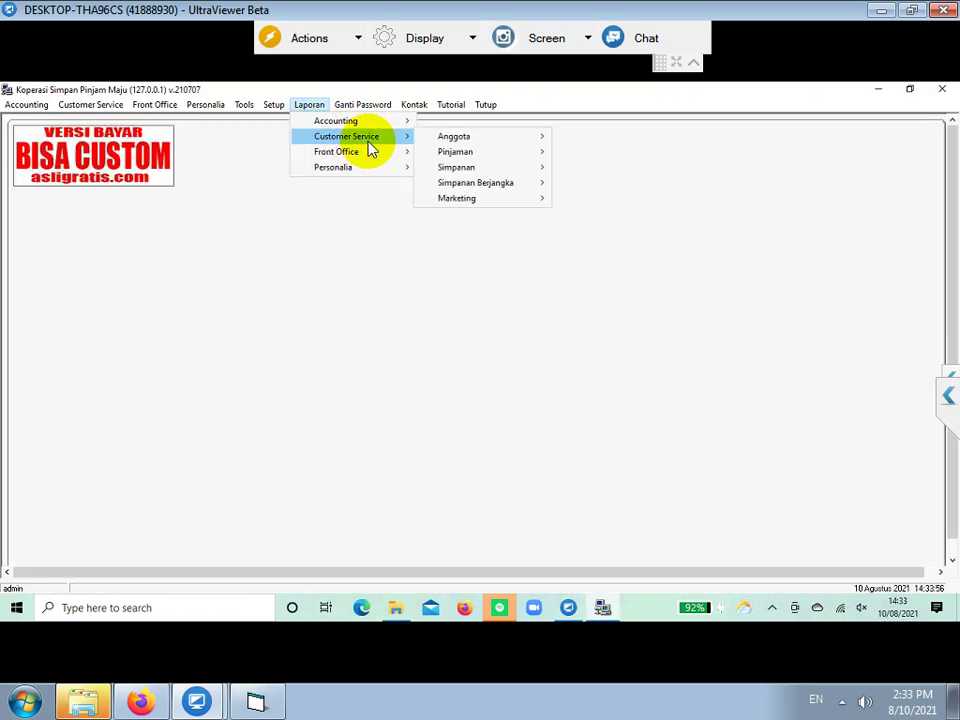